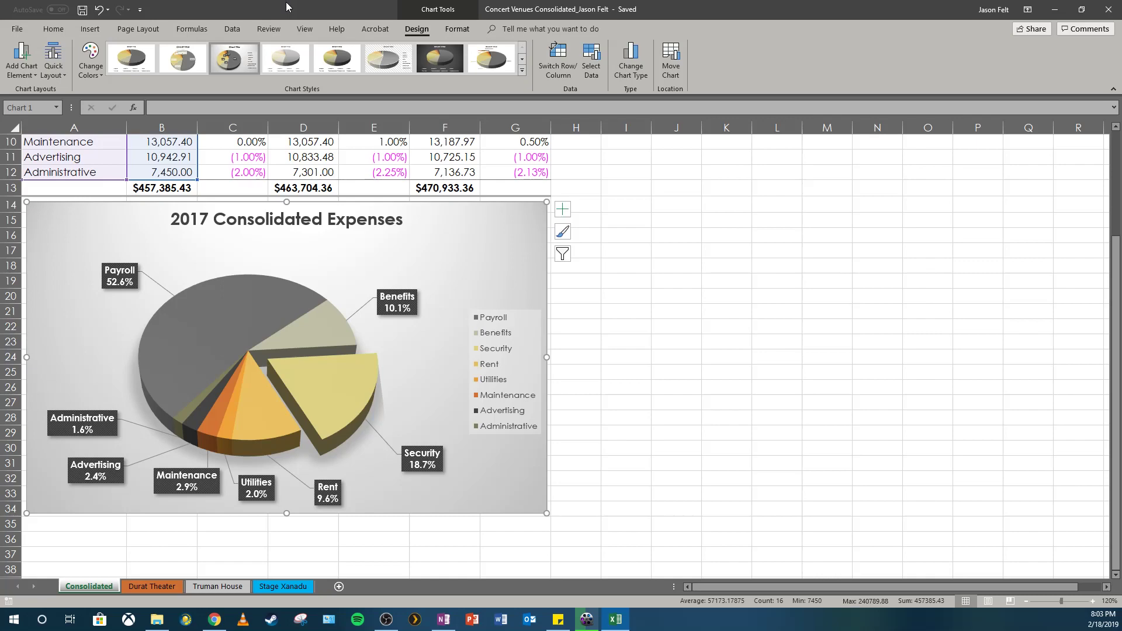
- Group all the worksheets and set their page orientation to landscape
{"action": "right_click", "coordinate": [105, 586]}
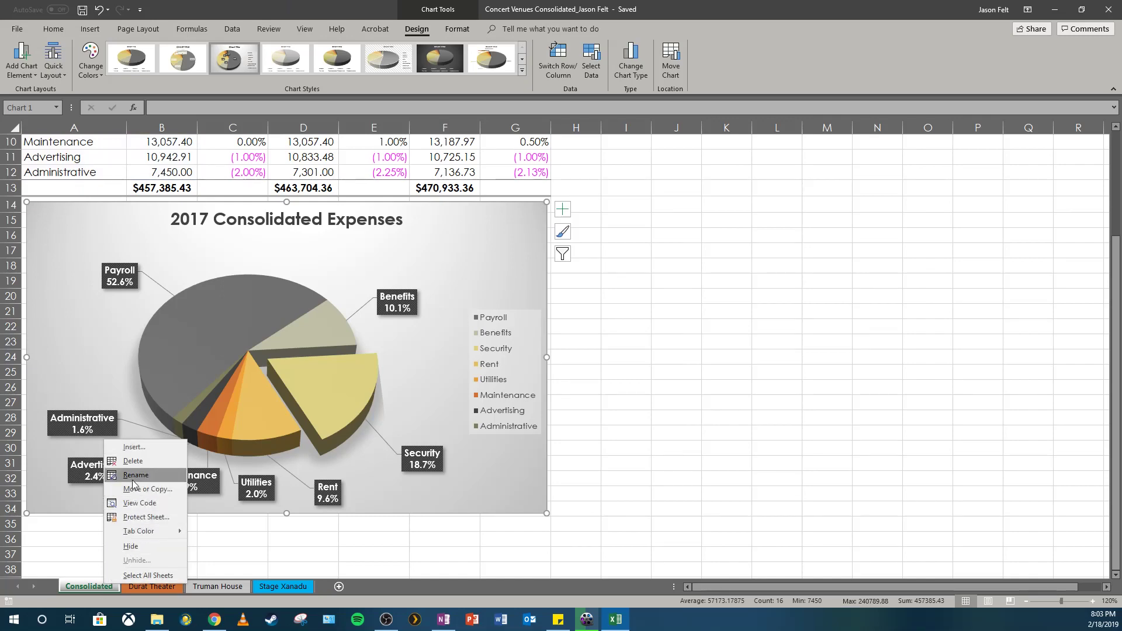
{"action": "left_click", "coordinate": [140, 575]}
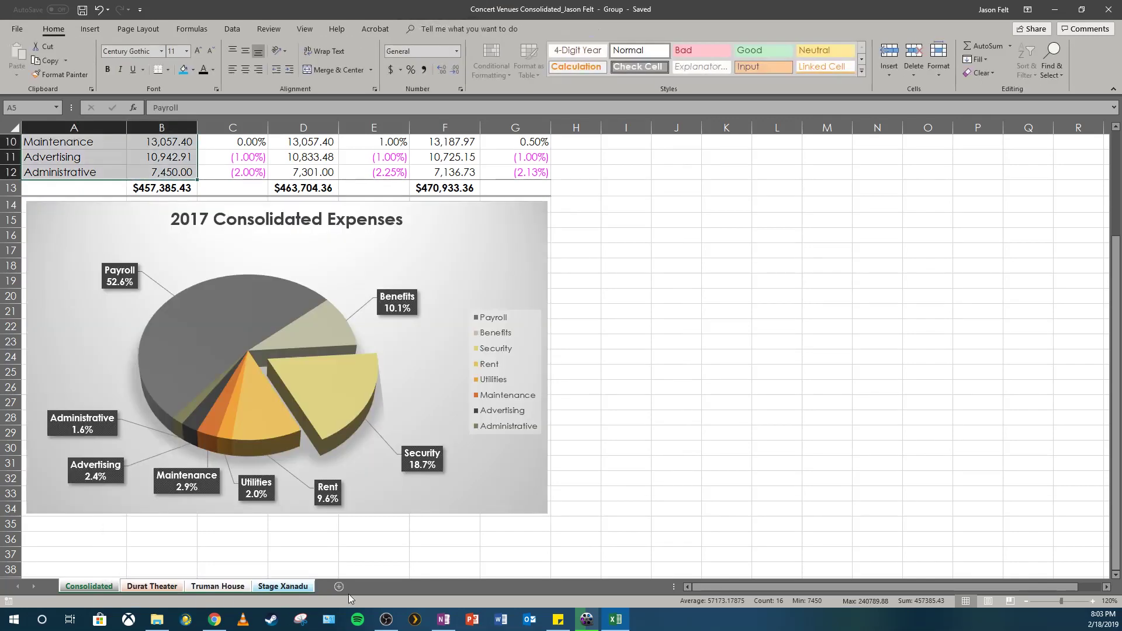
{"action": "left_click", "coordinate": [157, 33]}
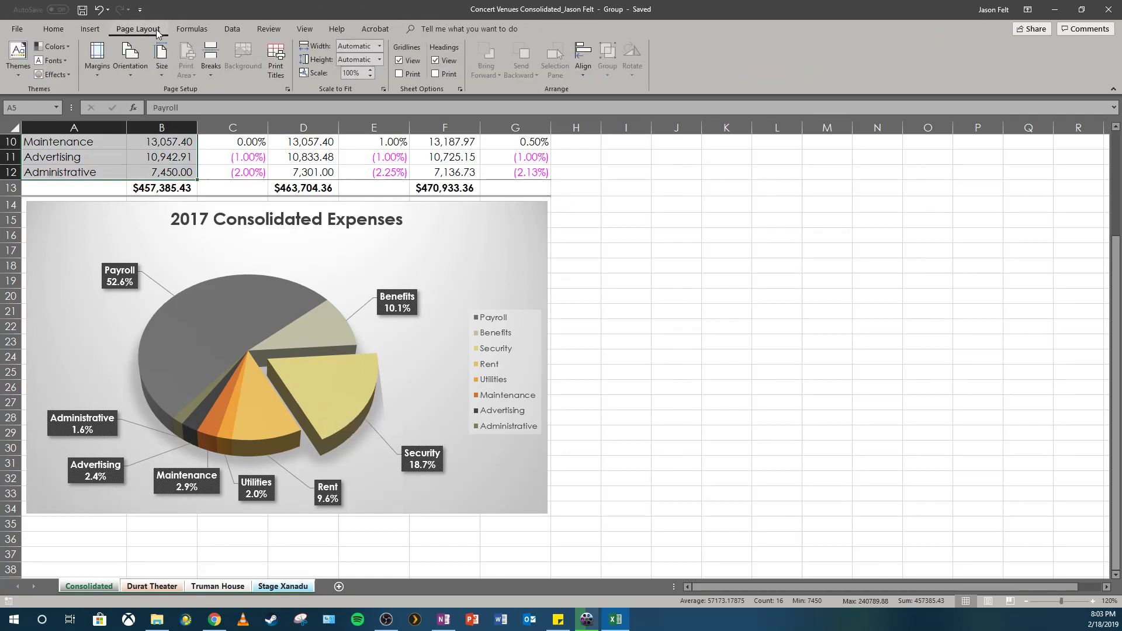
{"action": "left_click", "coordinate": [286, 88]}
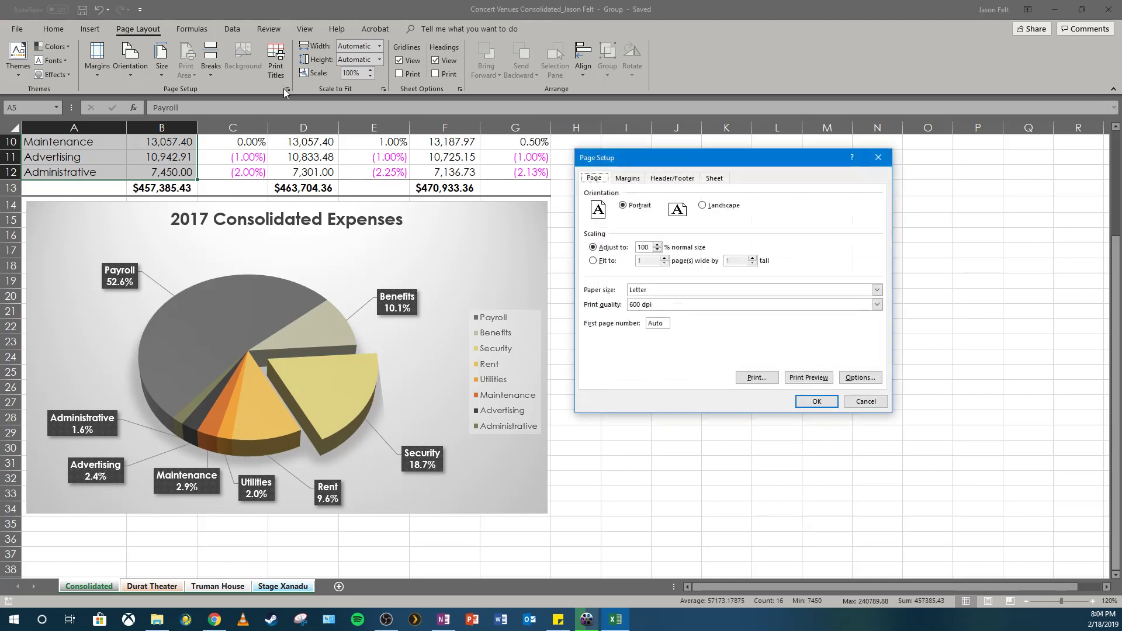
{"action": "left_click", "coordinate": [704, 207]}
- Set the left and right page margins to 0.5, centre the content horizontally on the page and apply the page setup
{"action": "left_click", "coordinate": [641, 178]}
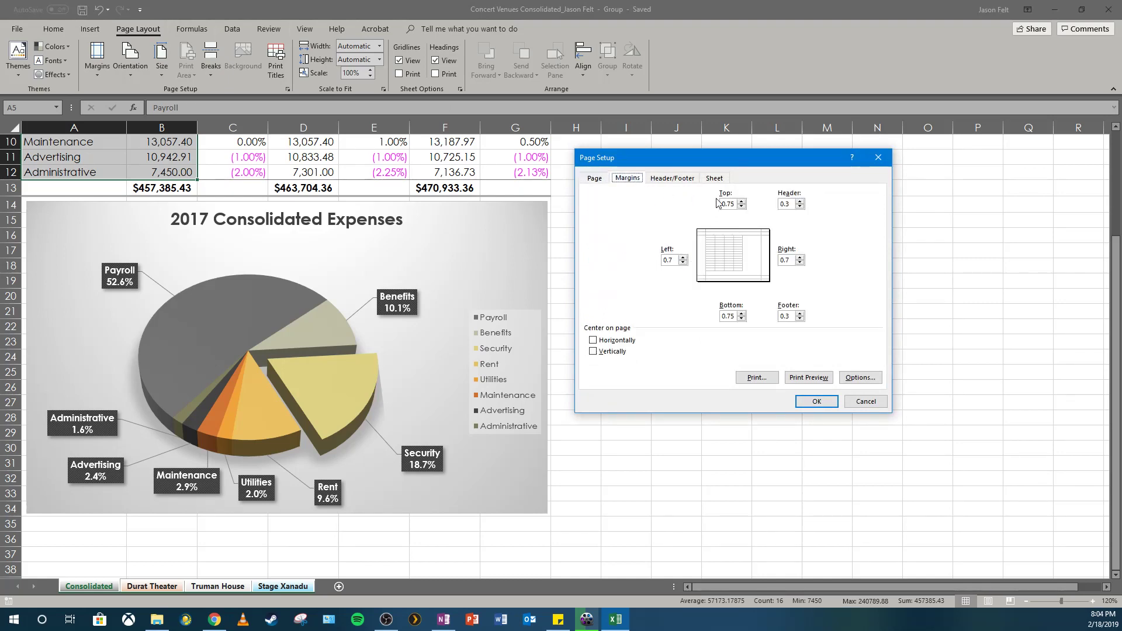
{"action": "double_click", "coordinate": [673, 261]}
{"action": "type", "text": "0.2"}
{"action": "type", "text": ".5"}
{"action": "left_click", "coordinate": [795, 261]}
{"action": "left_click", "coordinate": [608, 341]}
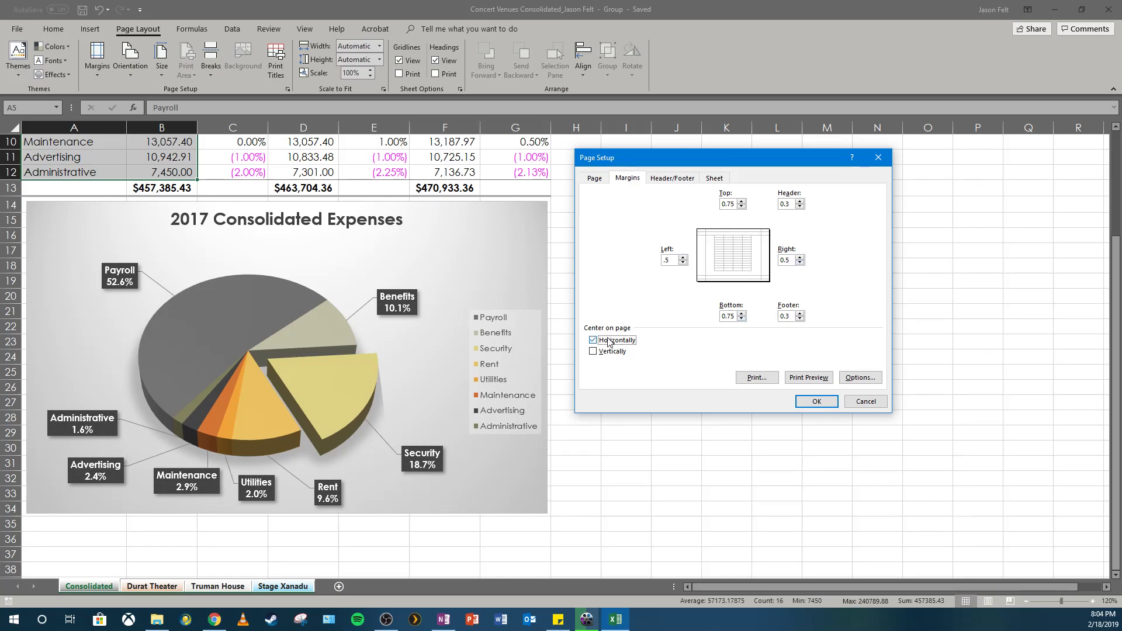
{"action": "left_click", "coordinate": [831, 405]}
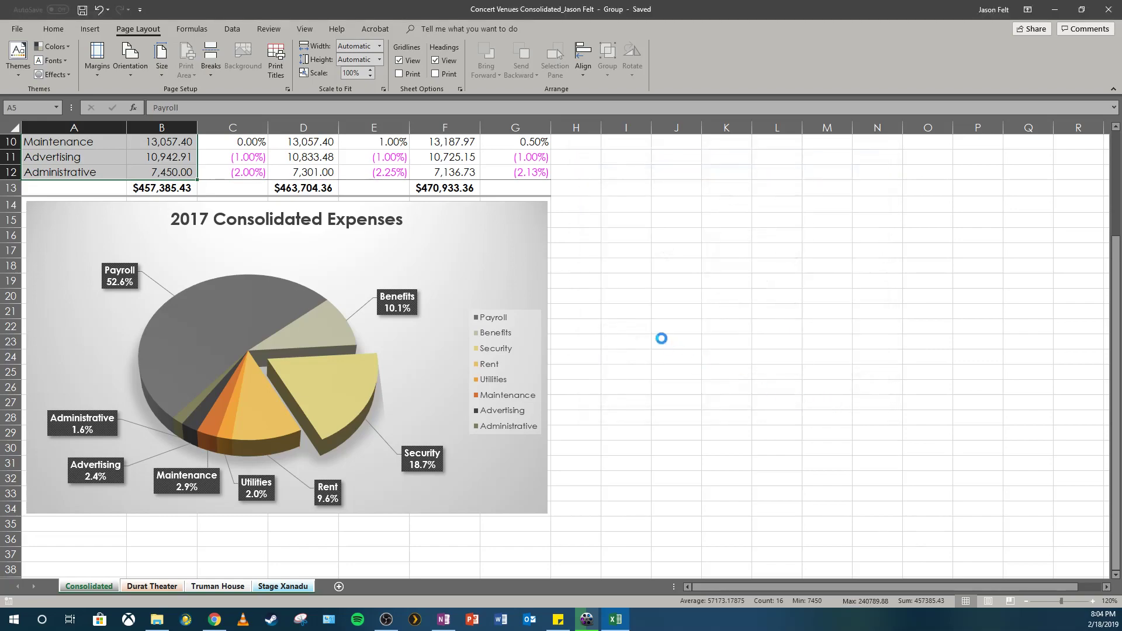
- Preview the printout of the grouped sheets and check how the table and pie chart split across pages
{"action": "scroll", "coordinate": [619, 385], "scroll_direction": "up", "scroll_amount": 3}
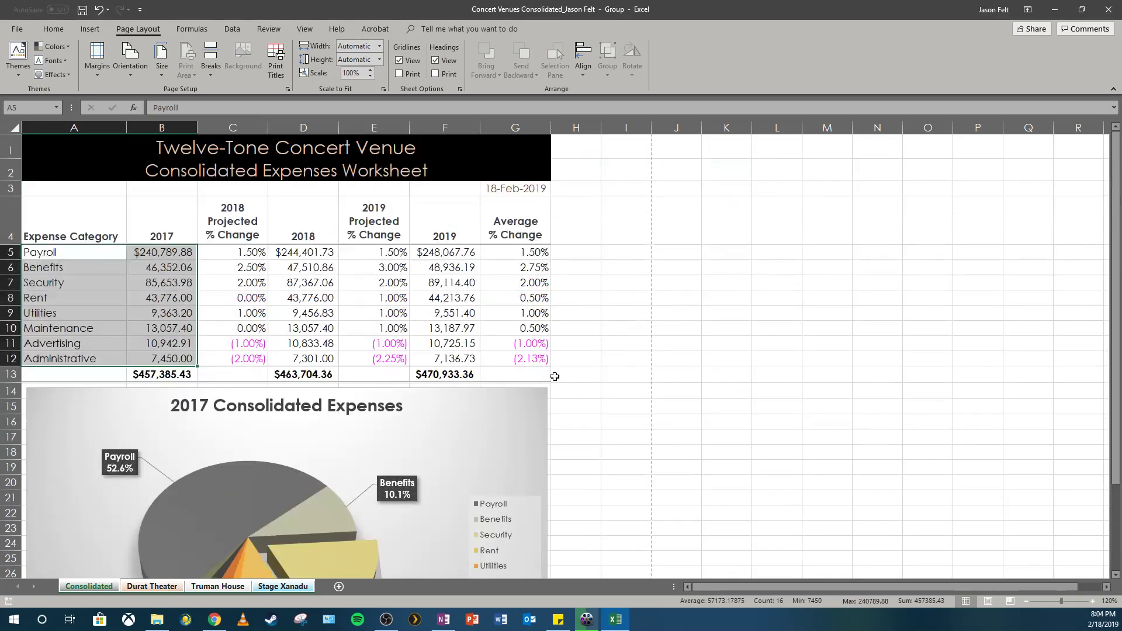
{"action": "scroll", "coordinate": [555, 376], "scroll_direction": "down", "scroll_amount": 3}
{"action": "scroll", "coordinate": [554, 377], "scroll_direction": "up", "scroll_amount": 3}
{"action": "left_click", "coordinate": [24, 30]}
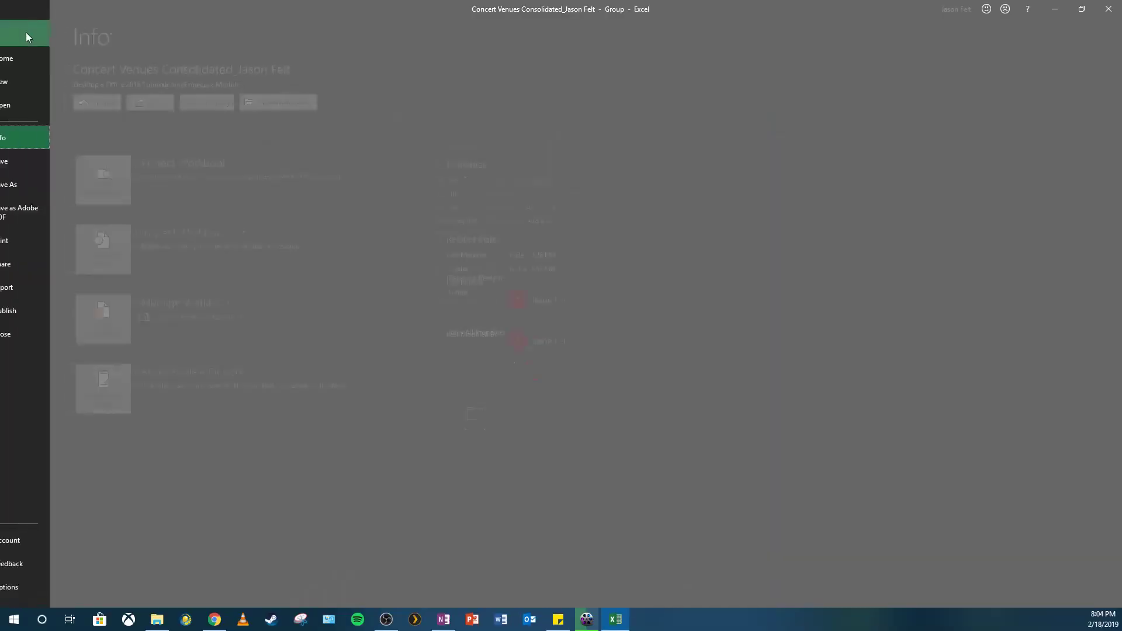
{"action": "left_click", "coordinate": [36, 239]}
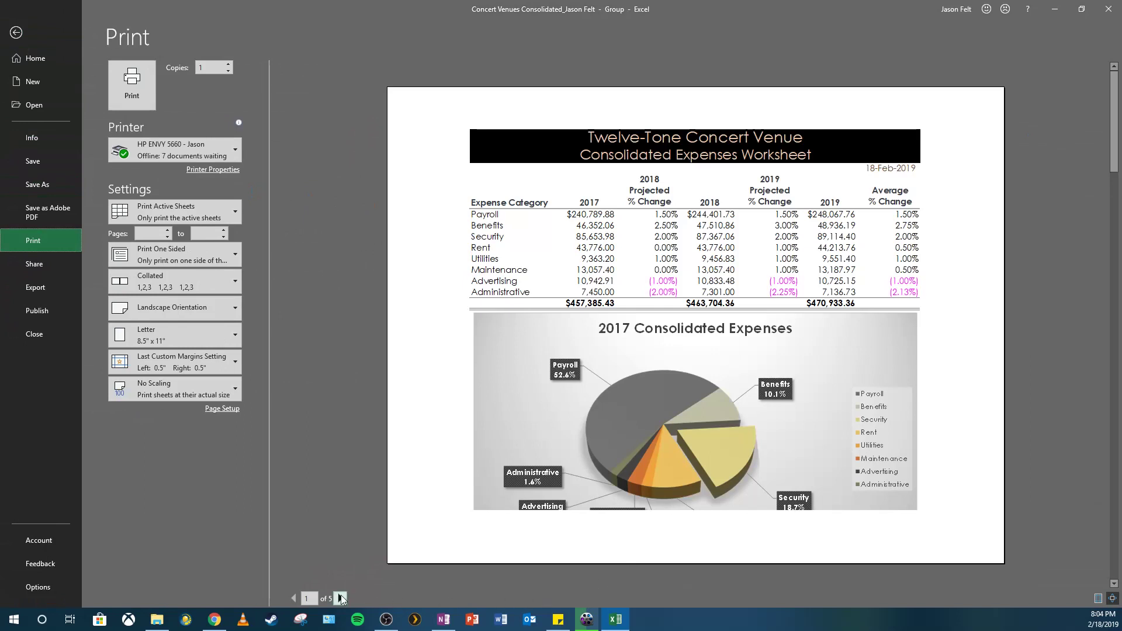
{"action": "left_click", "coordinate": [341, 597]}
{"action": "left_click", "coordinate": [341, 598]}
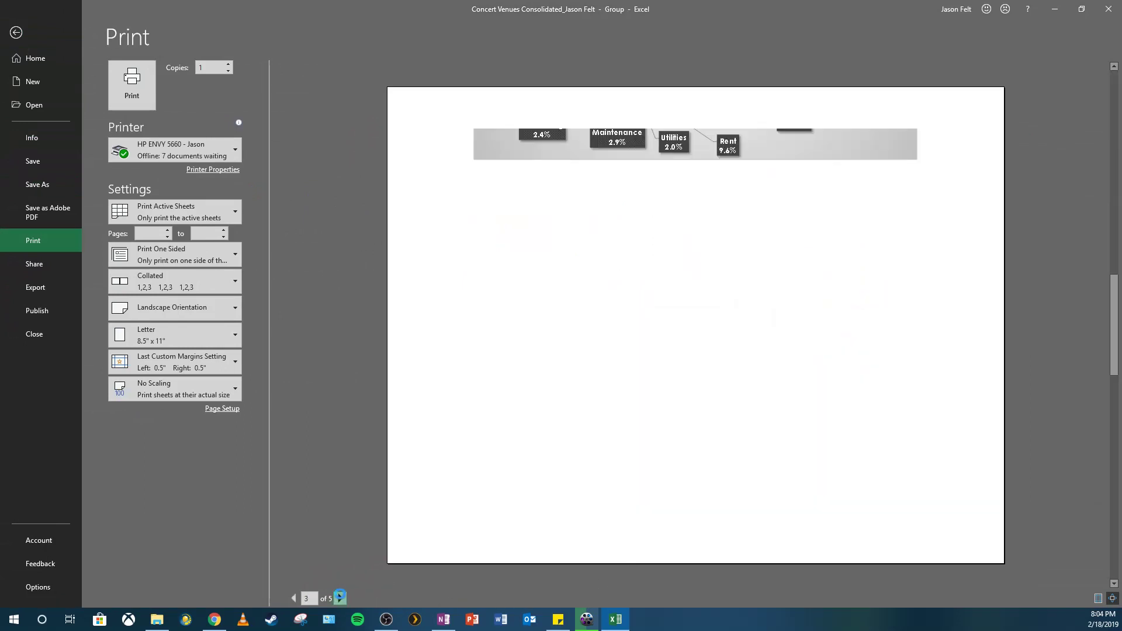
{"action": "left_click", "coordinate": [340, 597]}
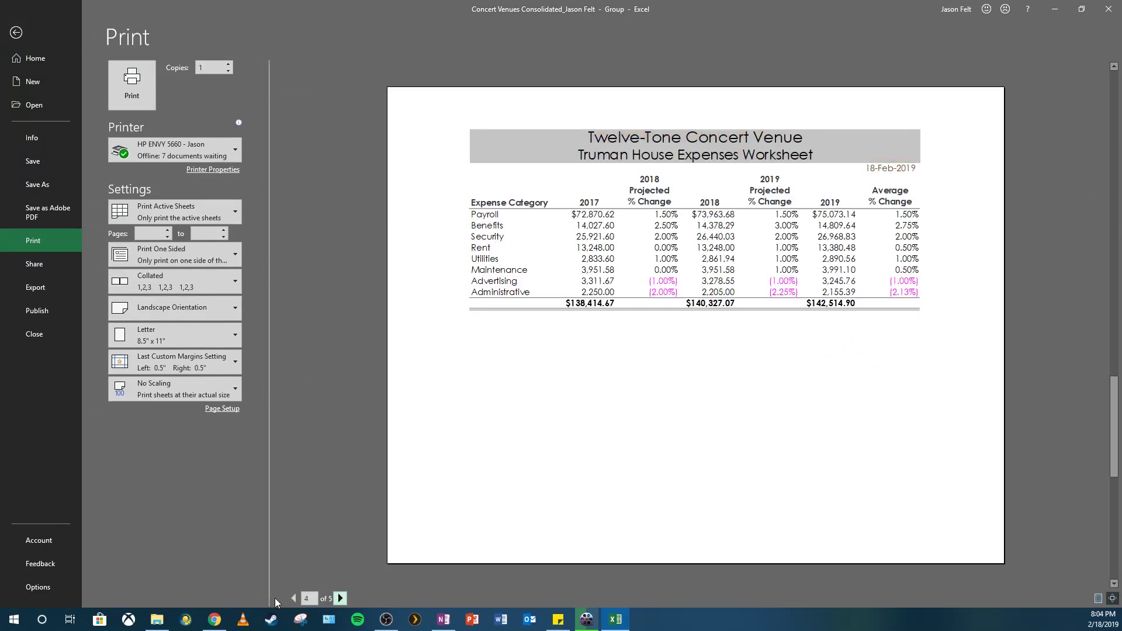
{"action": "left_click", "coordinate": [294, 598]}
{"action": "left_click", "coordinate": [293, 599]}
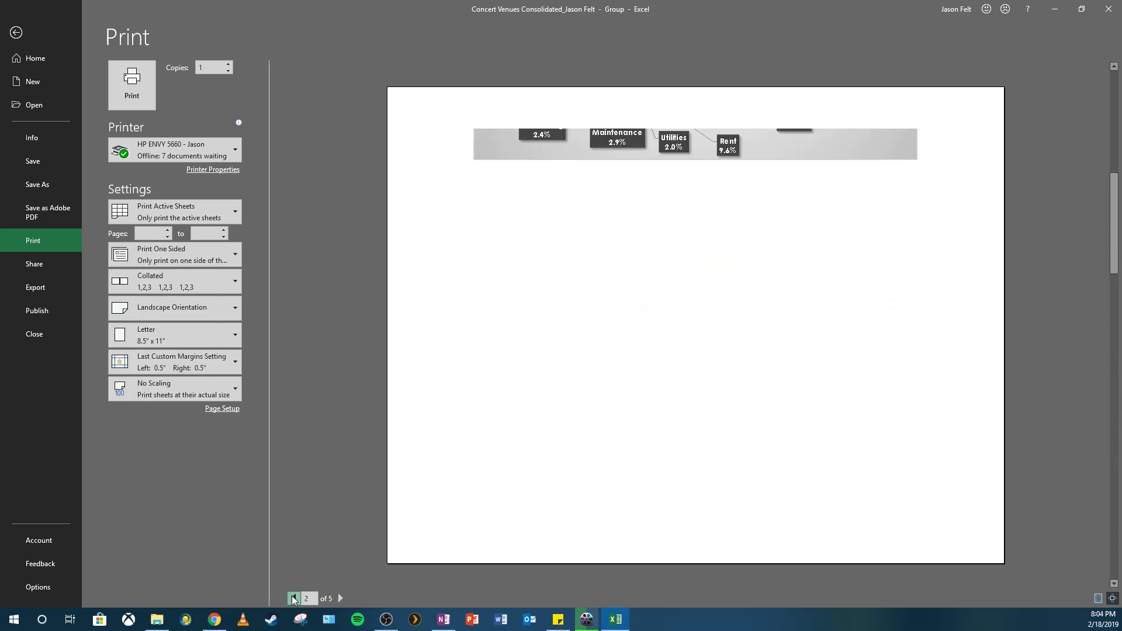
{"action": "left_click", "coordinate": [293, 599]}
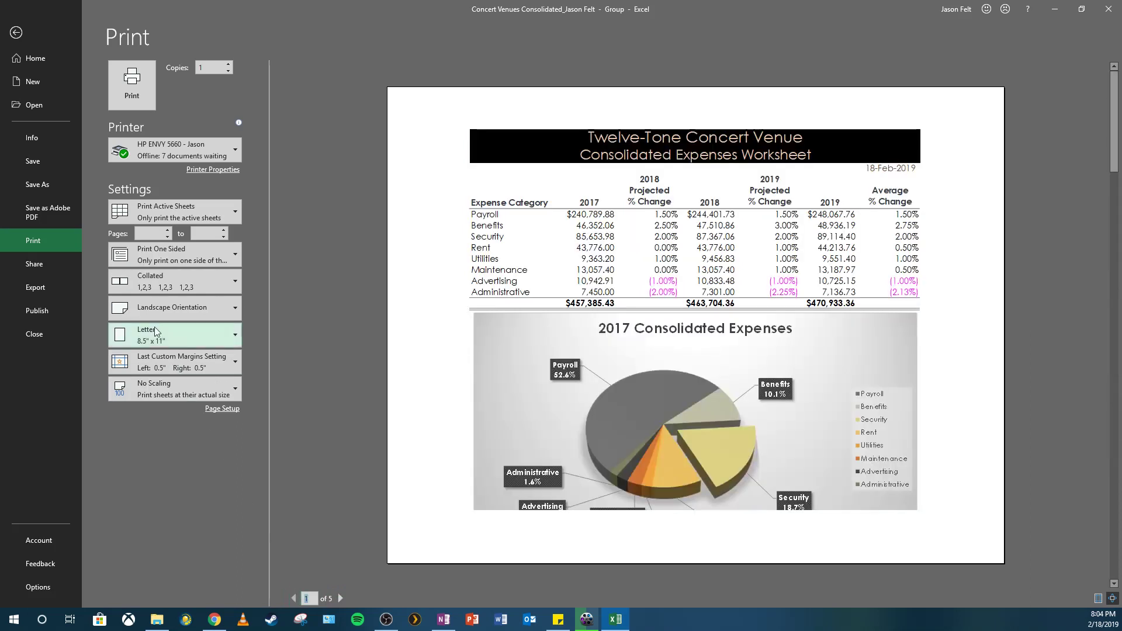
- Set the print scaling to Fit Sheet on One Page and return to the worksheet
{"action": "left_click", "coordinate": [186, 395]}
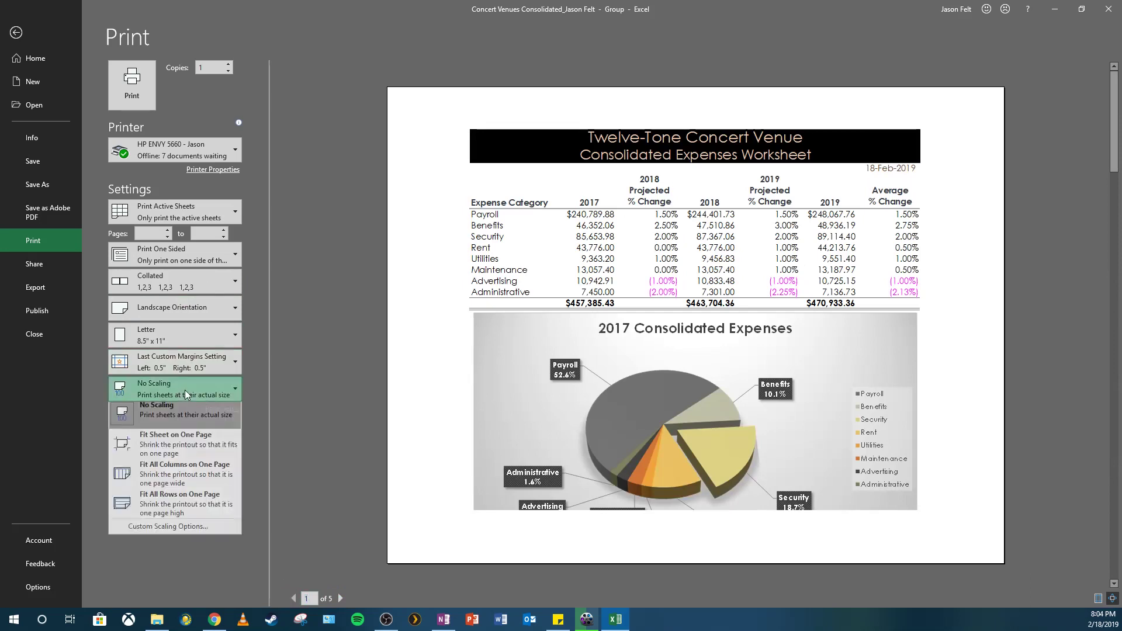
{"action": "key", "text": "Escape"}
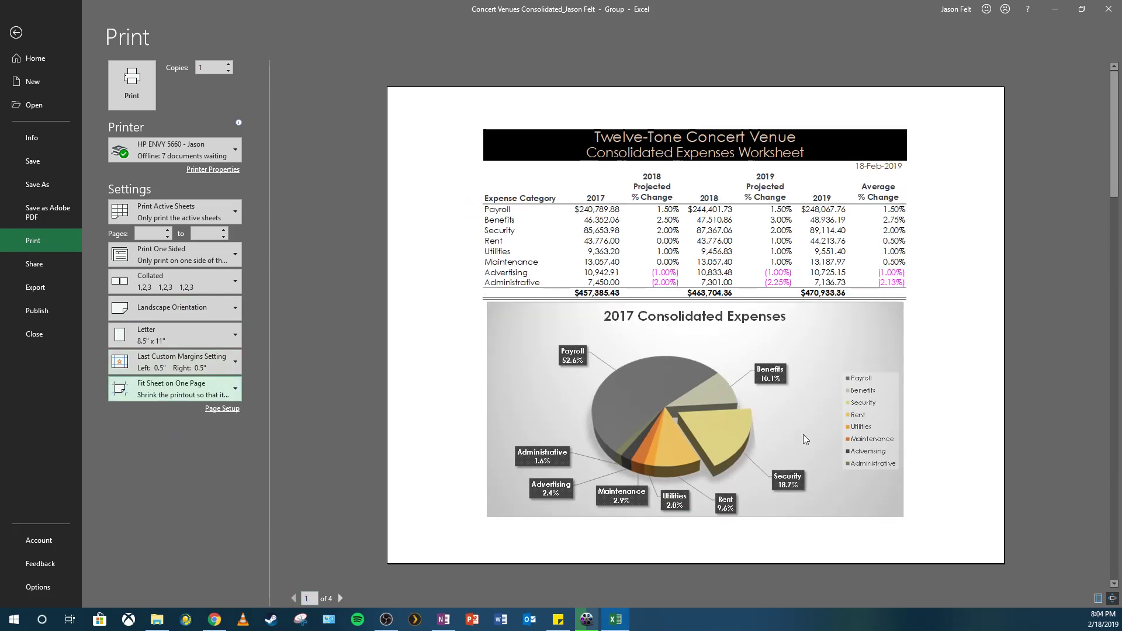
{"action": "left_click", "coordinate": [16, 32]}
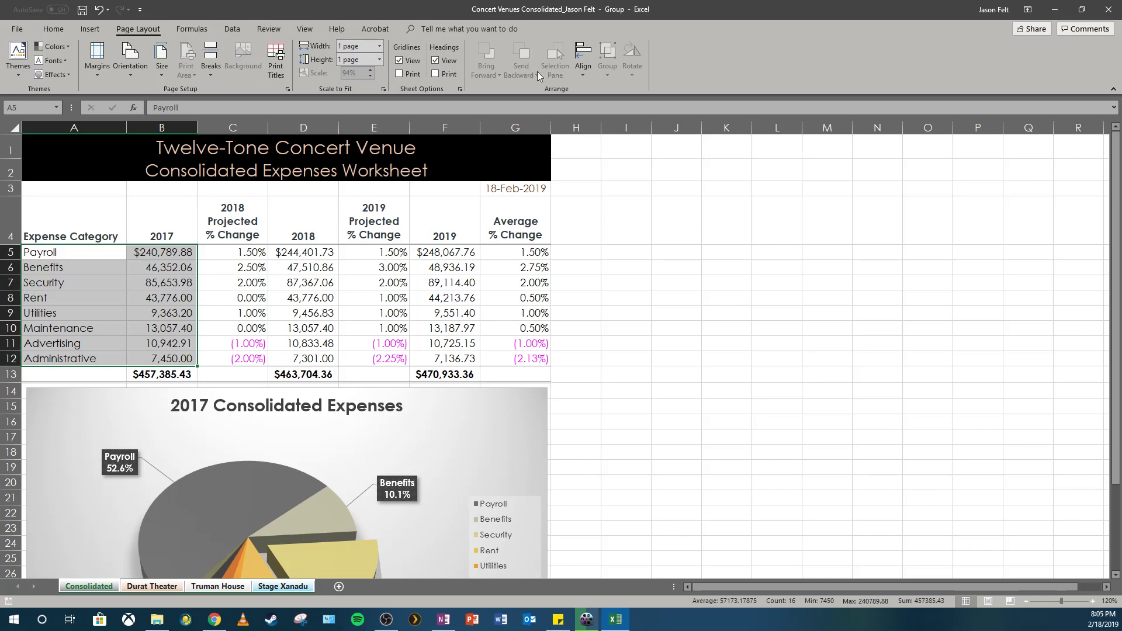
- In Page Layout view, enter the author's full name in the centre header section with "Period" on a second line
{"action": "left_click", "coordinate": [99, 32]}
{"action": "left_click", "coordinate": [116, 31]}
{"action": "left_click", "coordinate": [989, 606]}
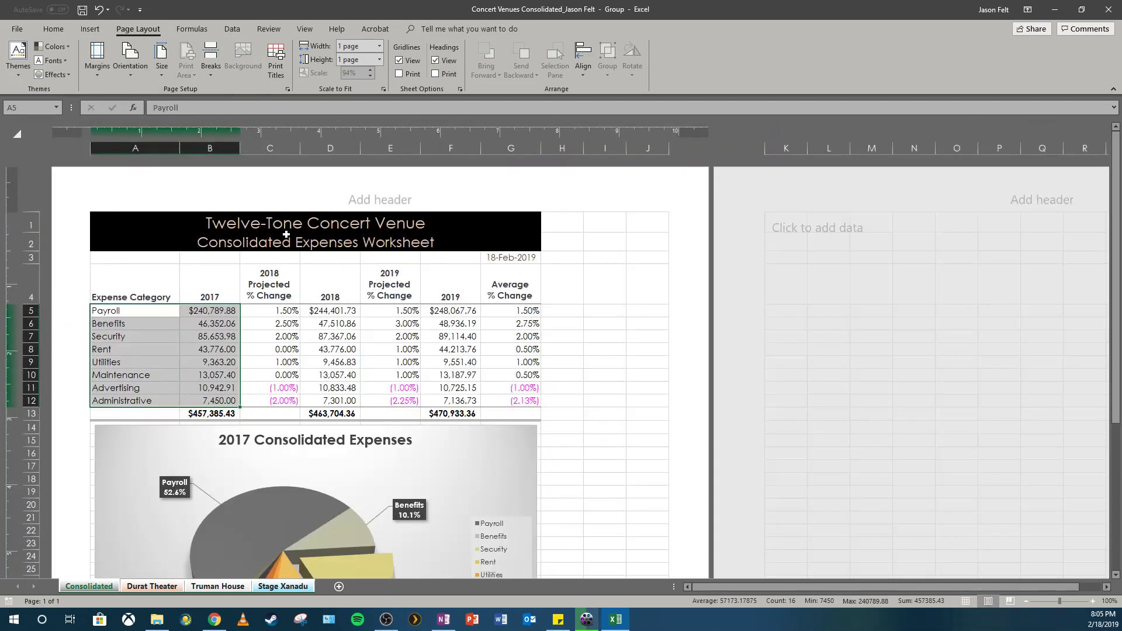
{"action": "left_click", "coordinate": [224, 204]}
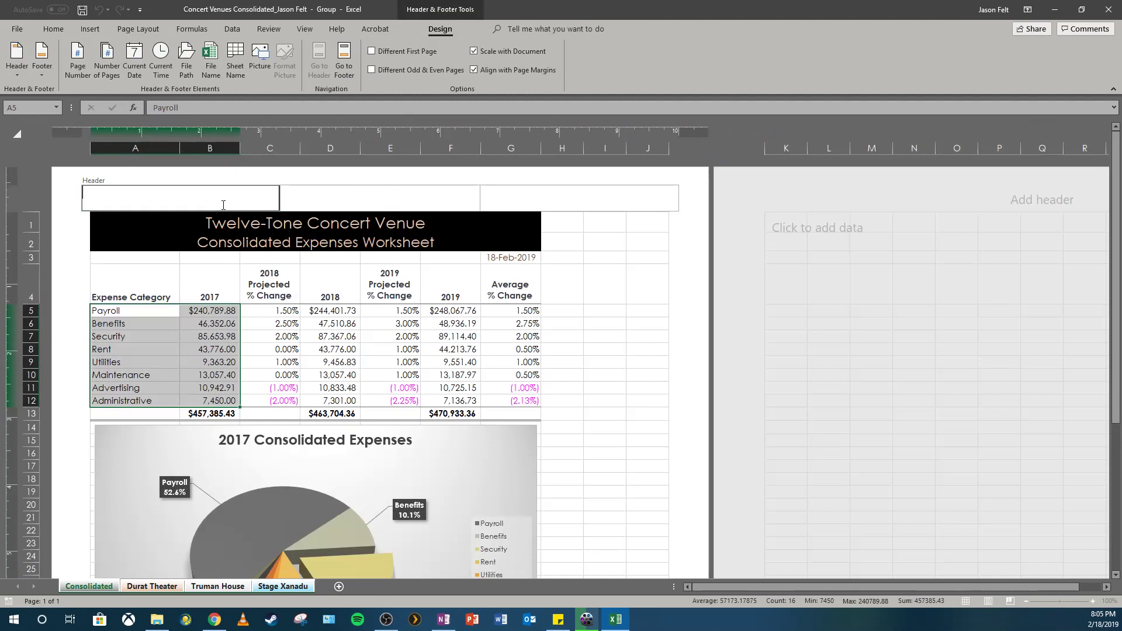
{"action": "left_click", "coordinate": [361, 198]}
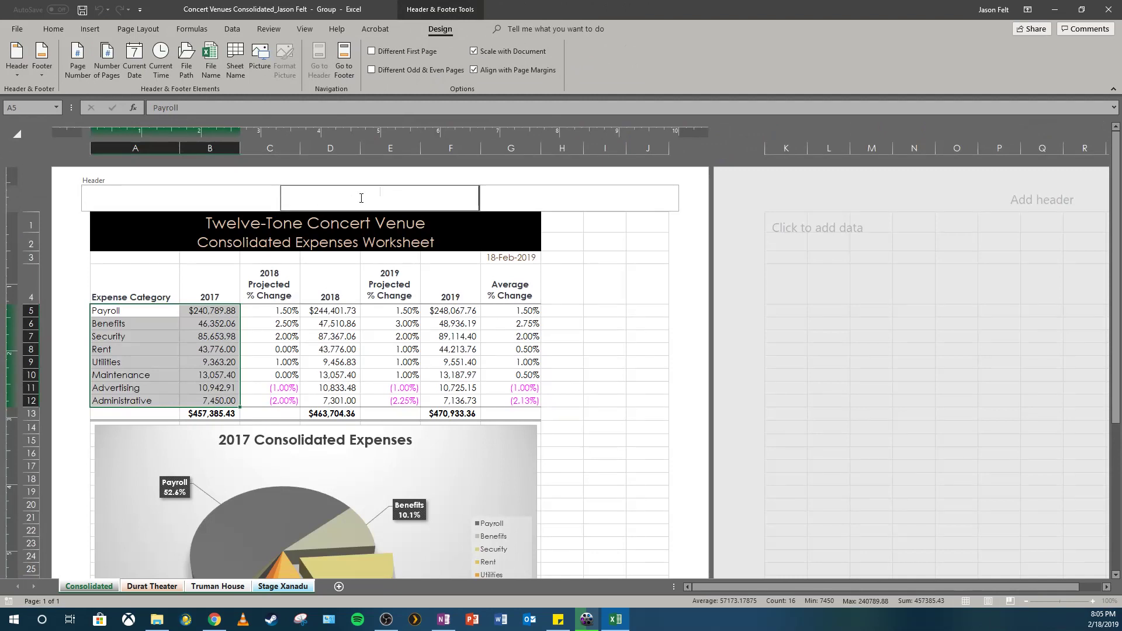
{"action": "type", "text": "Jason Felt`"}
{"action": "key", "text": "Tab"}
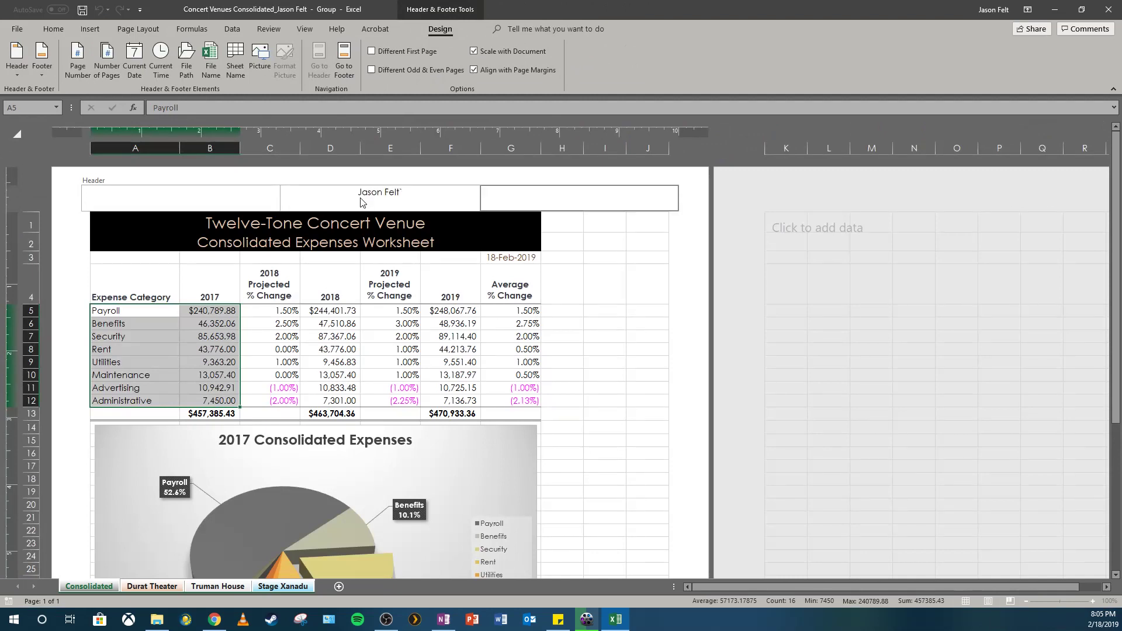
{"action": "left_click", "coordinate": [414, 197]}
{"action": "type", "text": "Jason Felt"}
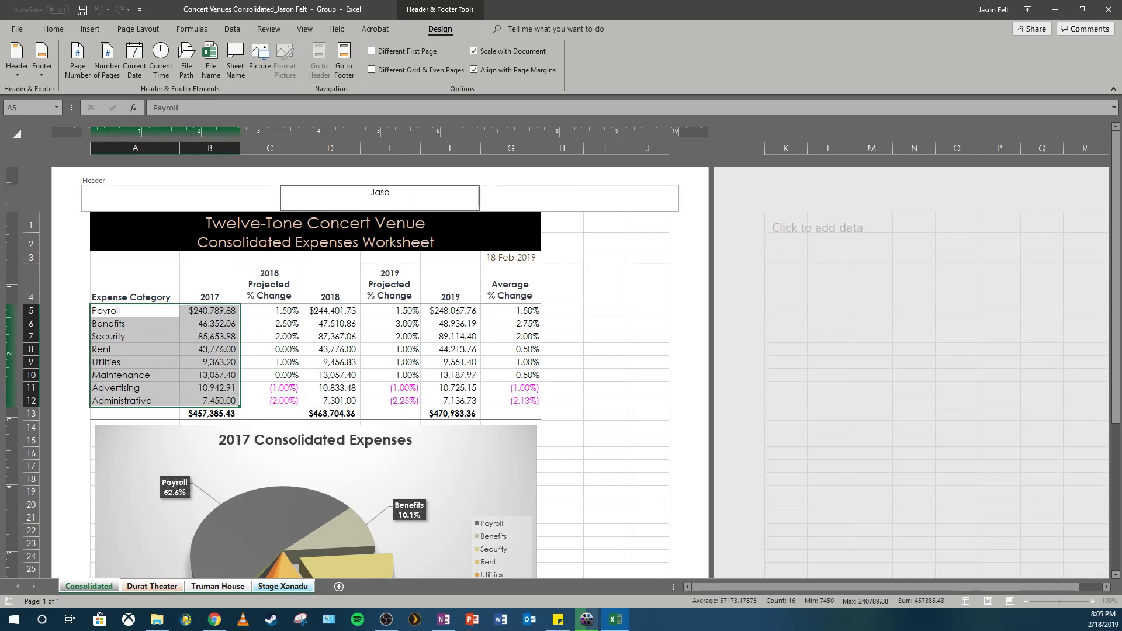
{"action": "key", "text": "Return"}
{"action": "type", "text": "Period"}
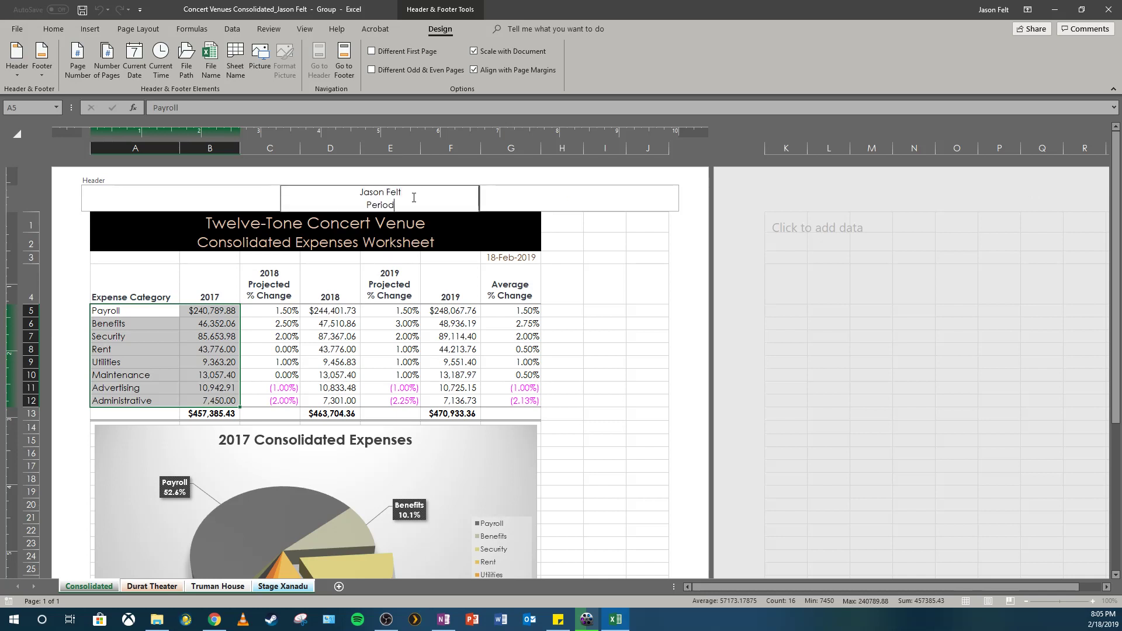
- Fill the centre footer section with the sheet name code, the word "Page" and the page number code
{"action": "left_click", "coordinate": [531, 196]}
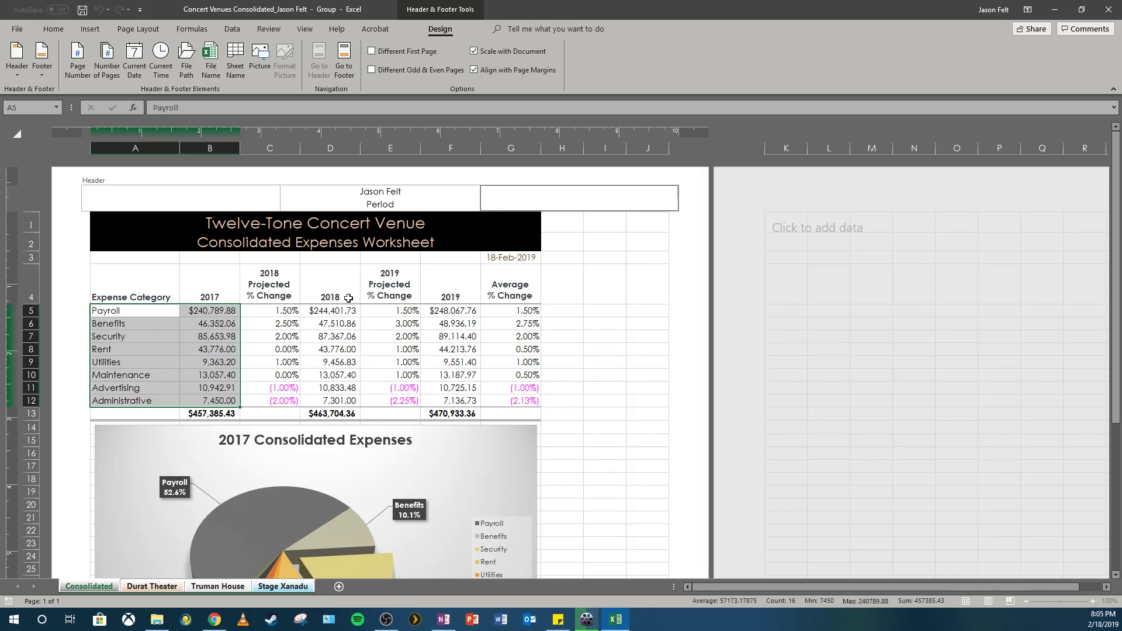
{"action": "left_click", "coordinate": [348, 57]}
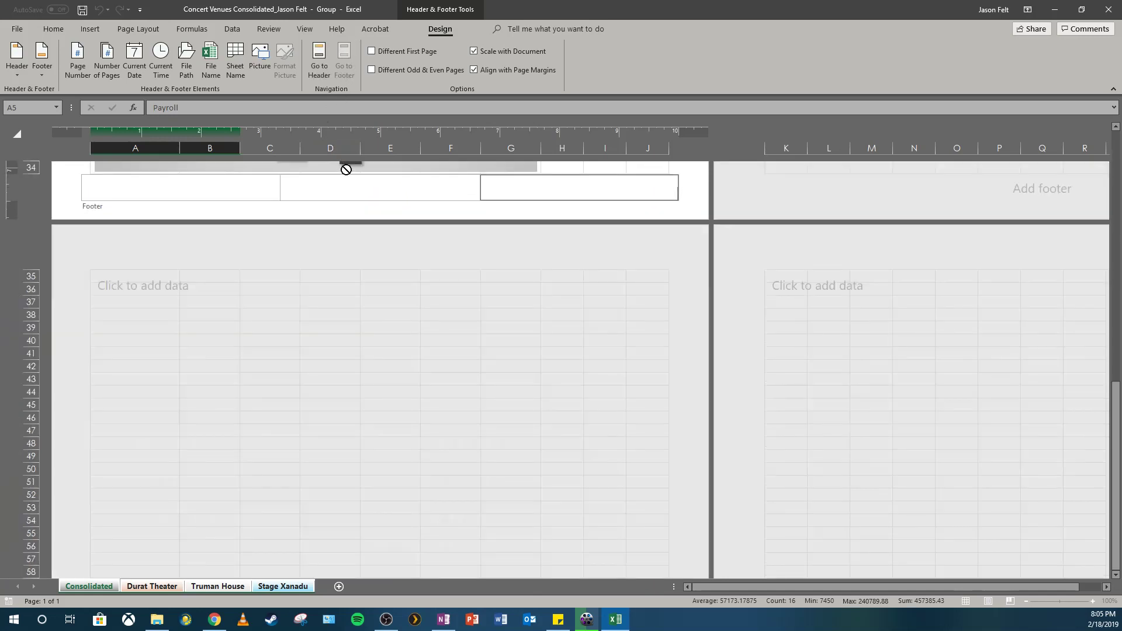
{"action": "left_click", "coordinate": [354, 191]}
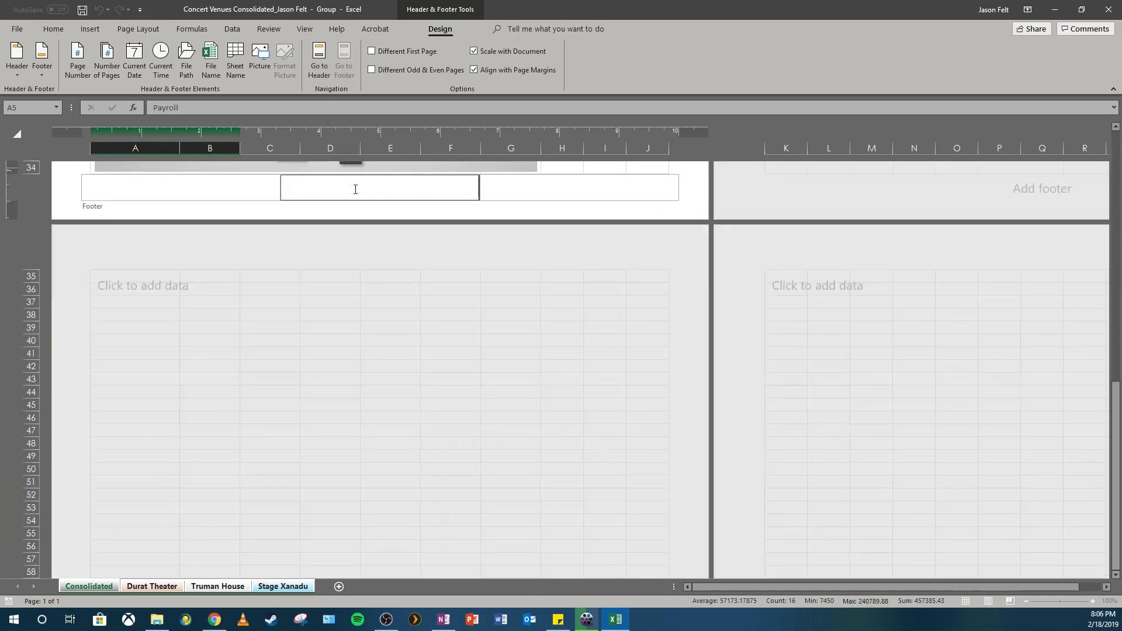
{"action": "left_click", "coordinate": [234, 65]}
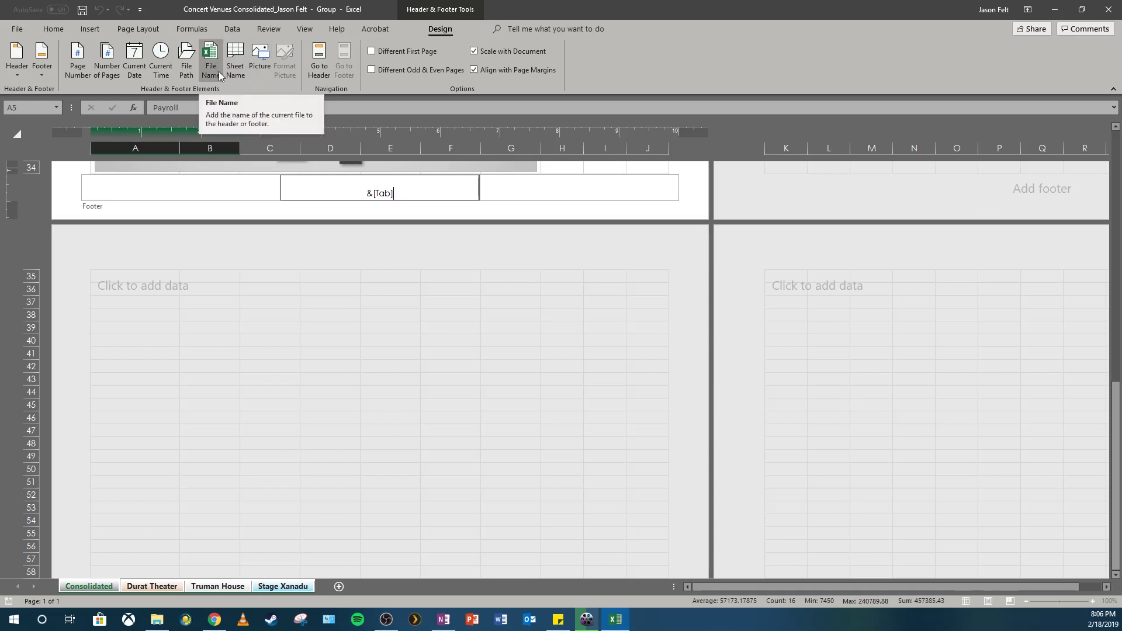
{"action": "type", "text": "Page"}
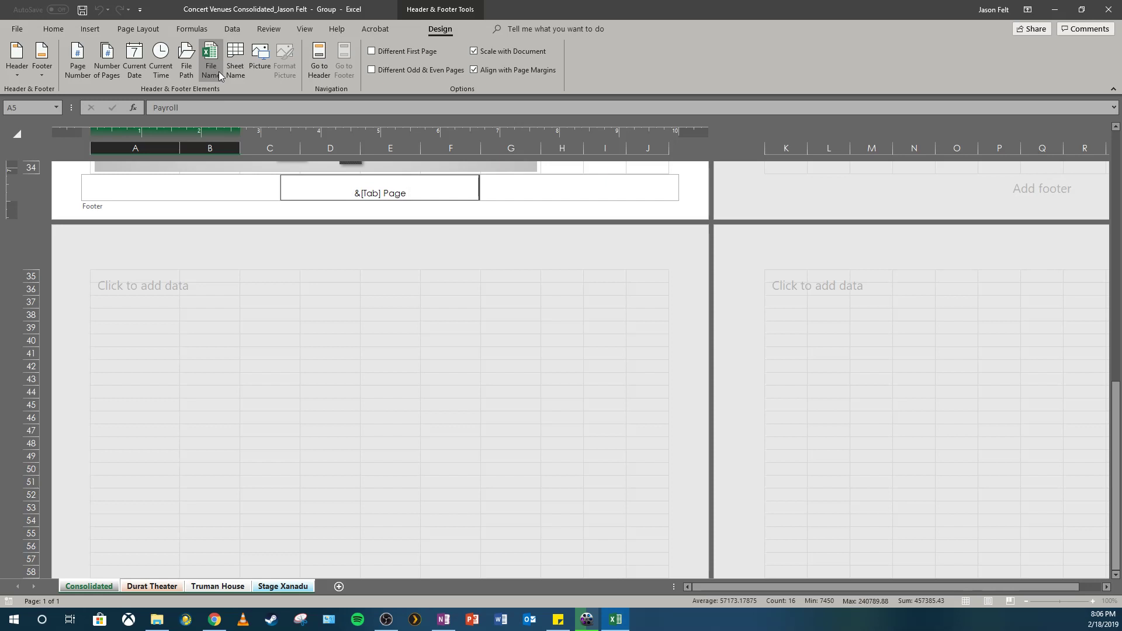
{"action": "left_click", "coordinate": [89, 68]}
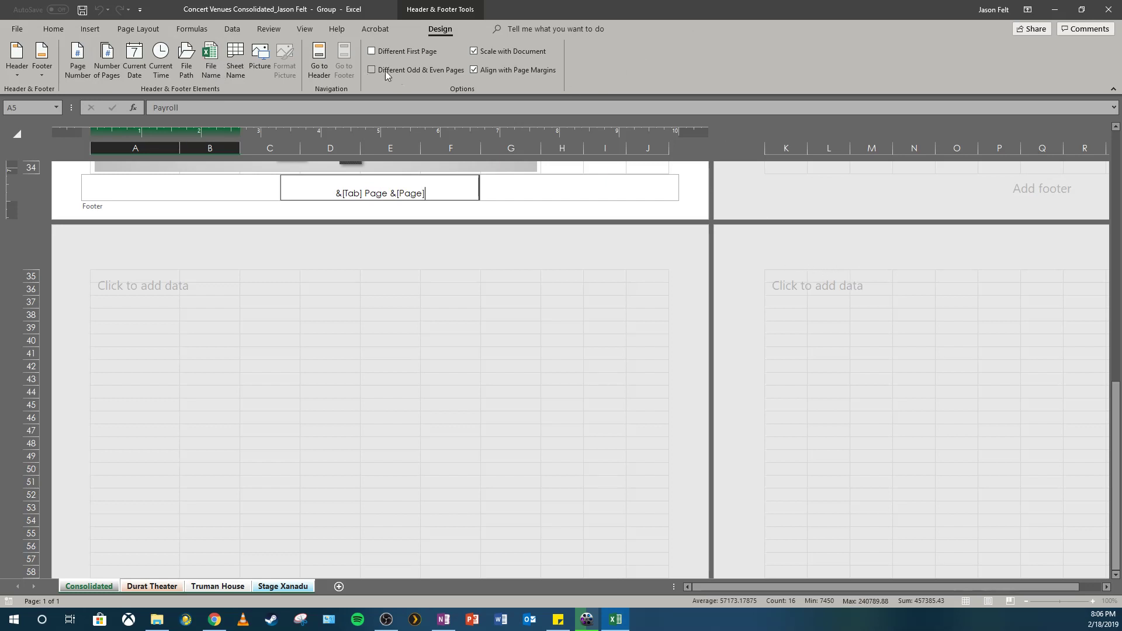
{"action": "left_click", "coordinate": [512, 279]}
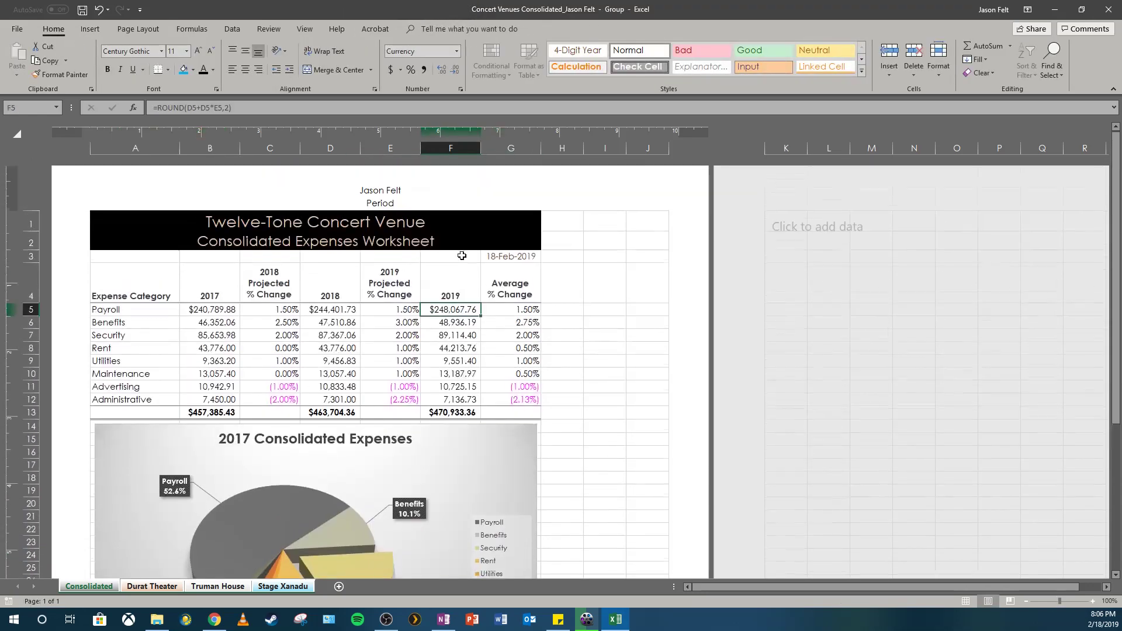
- Return the grouped sheets to Normal view and save the workbook
{"action": "left_click", "coordinate": [273, 246]}
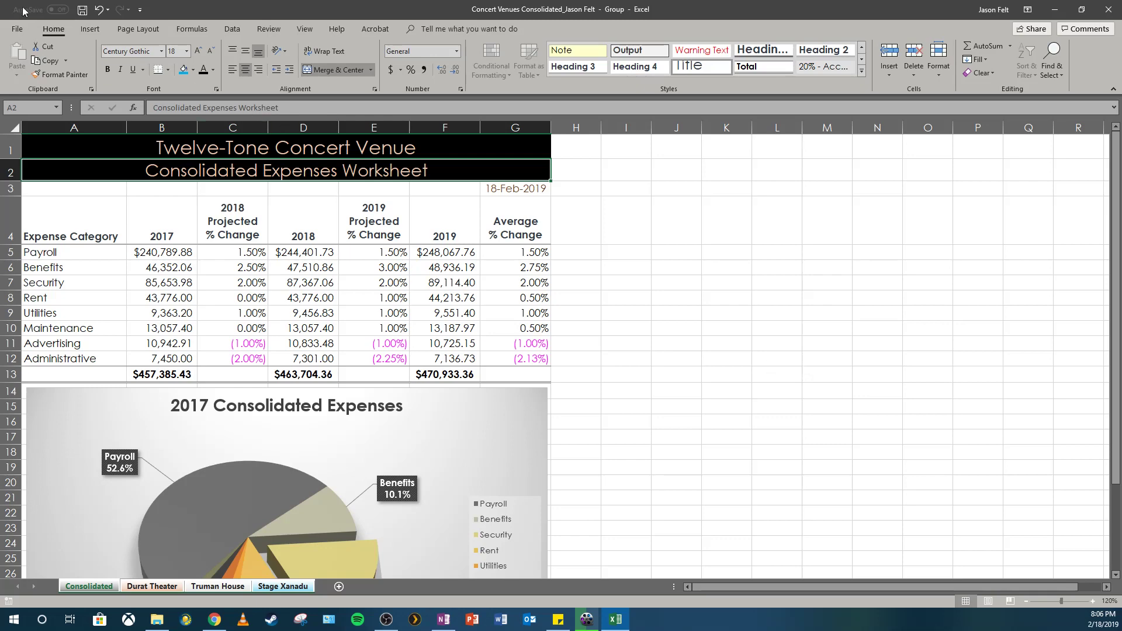
{"action": "left_click", "coordinate": [82, 10]}
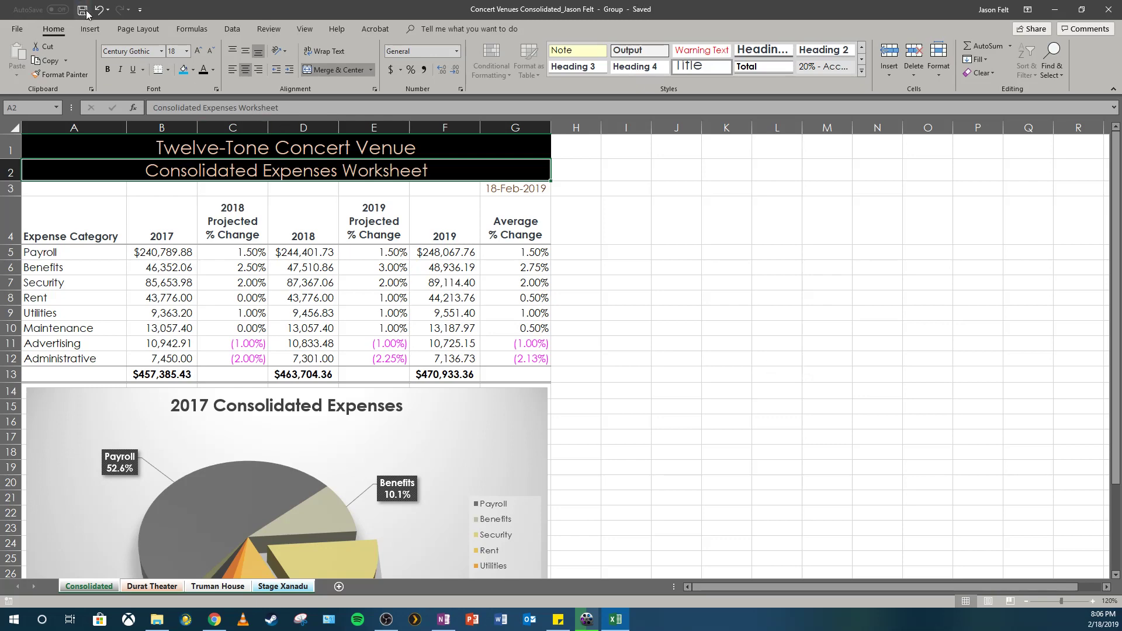
- Preview the printout with its header and footer and review the options for which sheets to print
{"action": "left_click", "coordinate": [16, 32]}
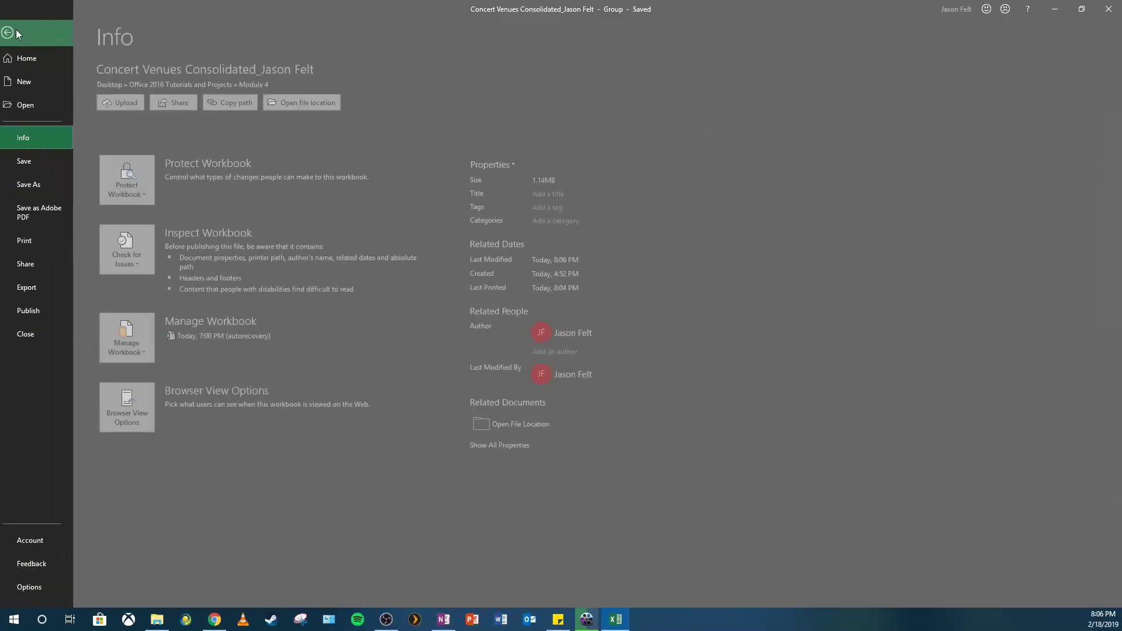
{"action": "left_click", "coordinate": [43, 239]}
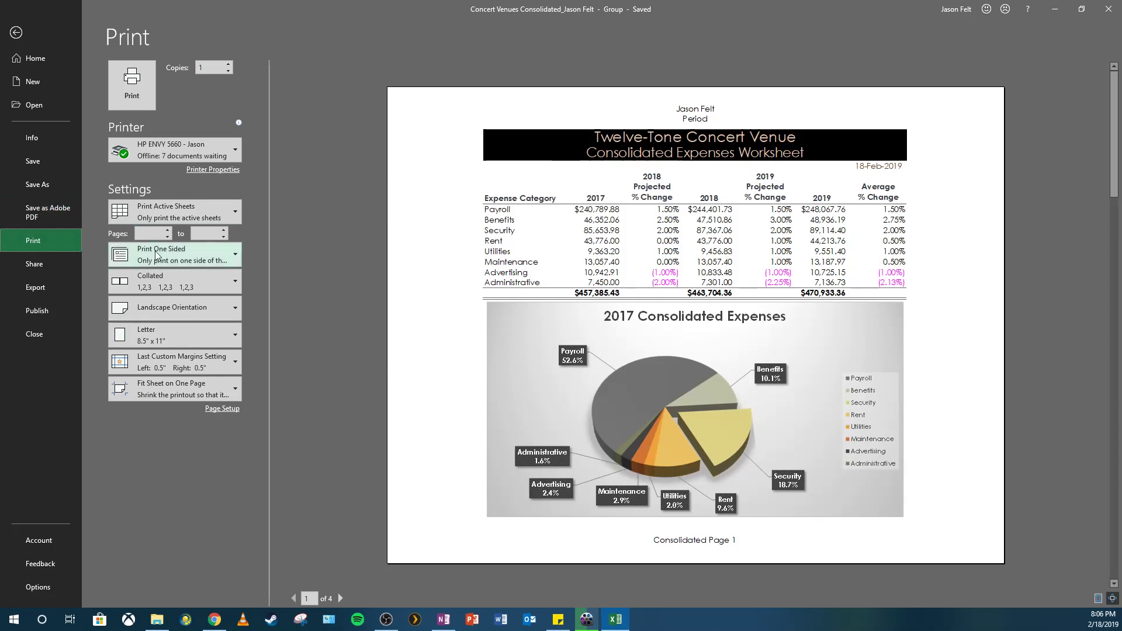
{"action": "left_click", "coordinate": [163, 218]}
{"action": "left_click", "coordinate": [171, 265]}
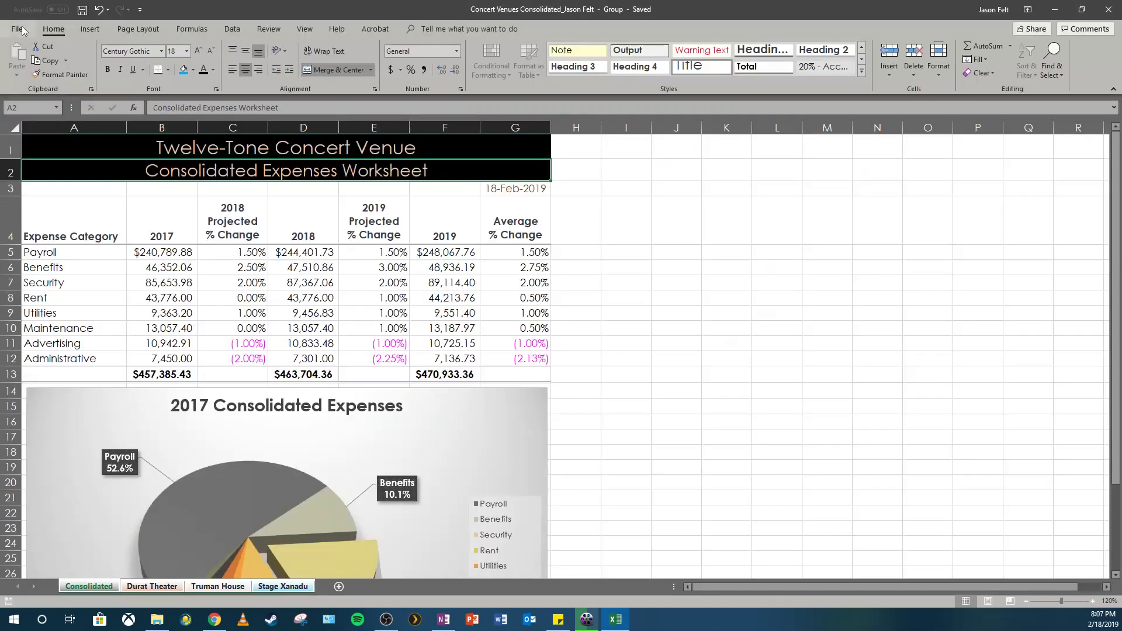
- Save the workbook and ungroup the worksheets by switching to a single venue sheet
{"action": "left_click", "coordinate": [82, 10]}
{"action": "left_click", "coordinate": [166, 588]}
{"action": "left_click", "coordinate": [219, 588]}
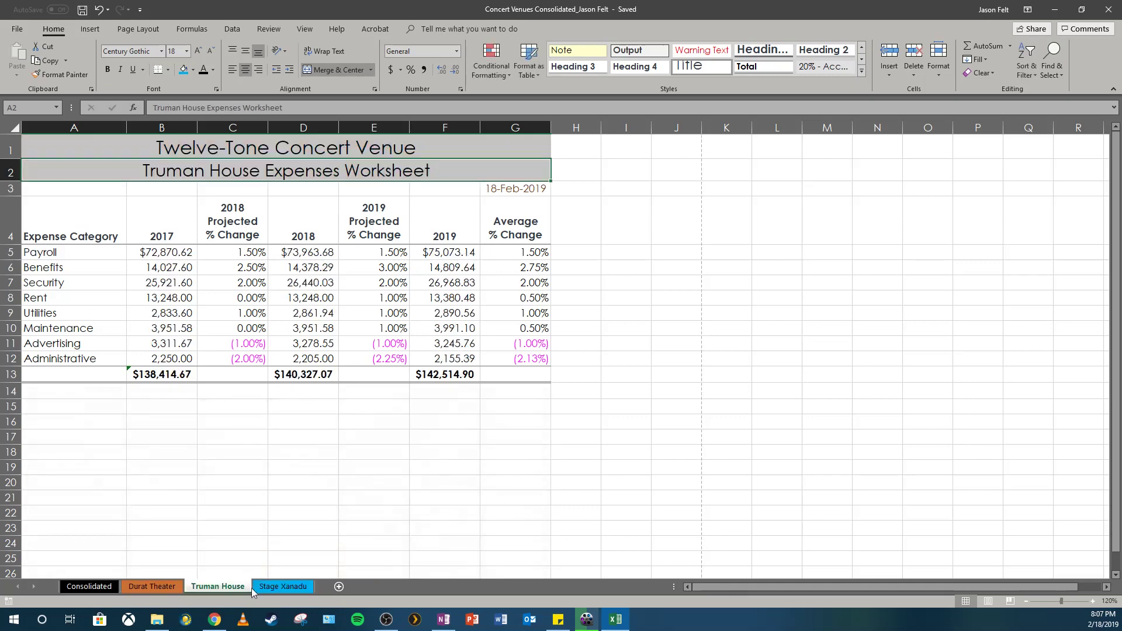
- Look through the Consolidated, Durat Theater, Truman House and Stage Xanadu worksheets one at a time
{"action": "left_click", "coordinate": [269, 587]}
{"action": "left_click", "coordinate": [138, 586]}
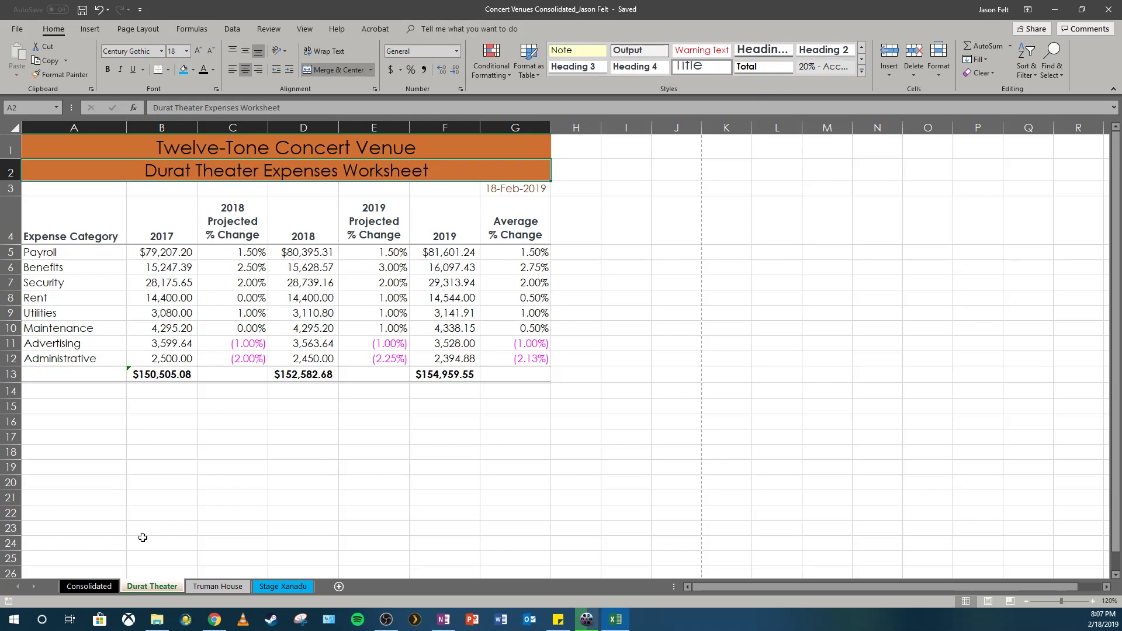
{"action": "left_click", "coordinate": [85, 587]}
{"action": "left_click", "coordinate": [136, 588]}
{"action": "left_click", "coordinate": [209, 592]}
{"action": "left_click", "coordinate": [275, 591]}
{"action": "left_click", "coordinate": [93, 589]}
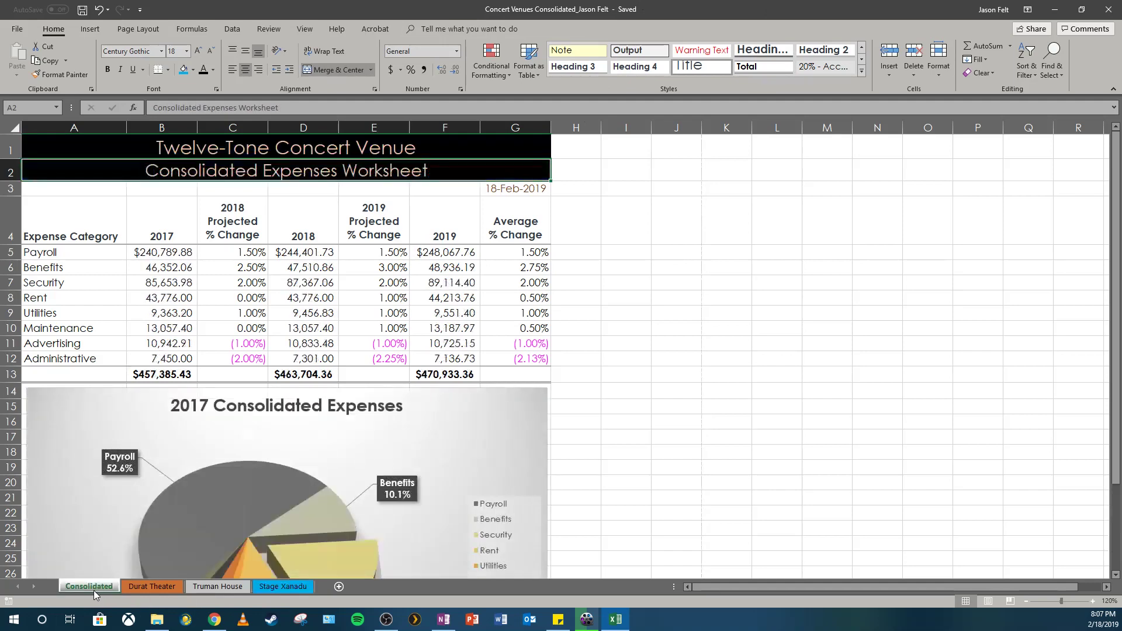
- Create a copy of the Durat Theater worksheet in a new workbook
{"action": "left_click", "coordinate": [133, 588]}
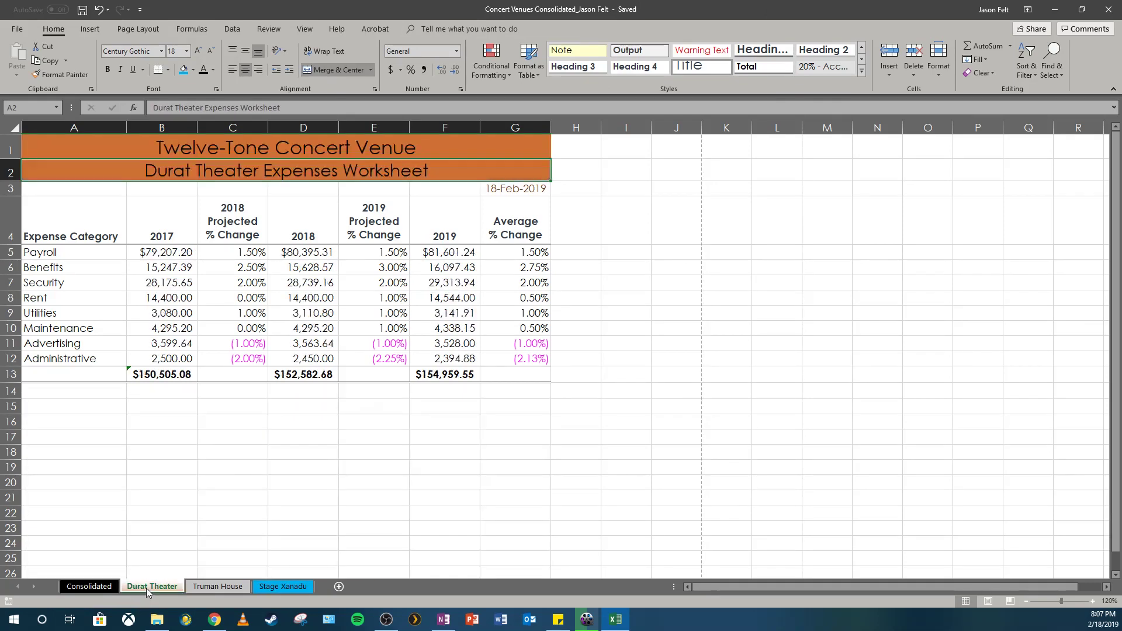
{"action": "right_click", "coordinate": [146, 588]}
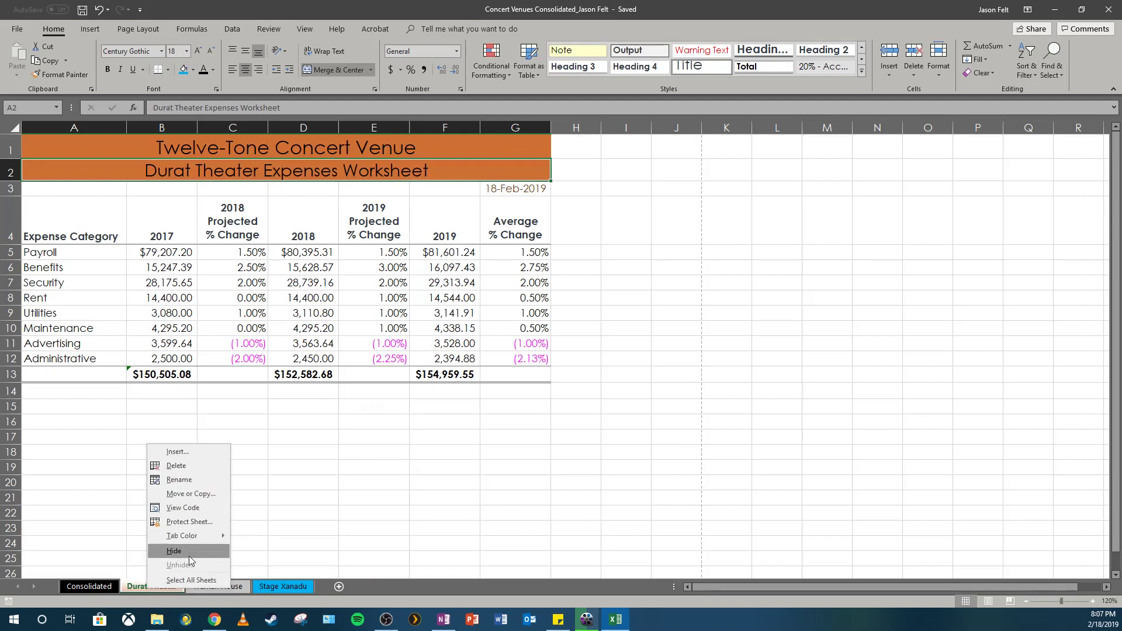
{"action": "left_click", "coordinate": [192, 495]}
{"action": "left_click", "coordinate": [176, 451]}
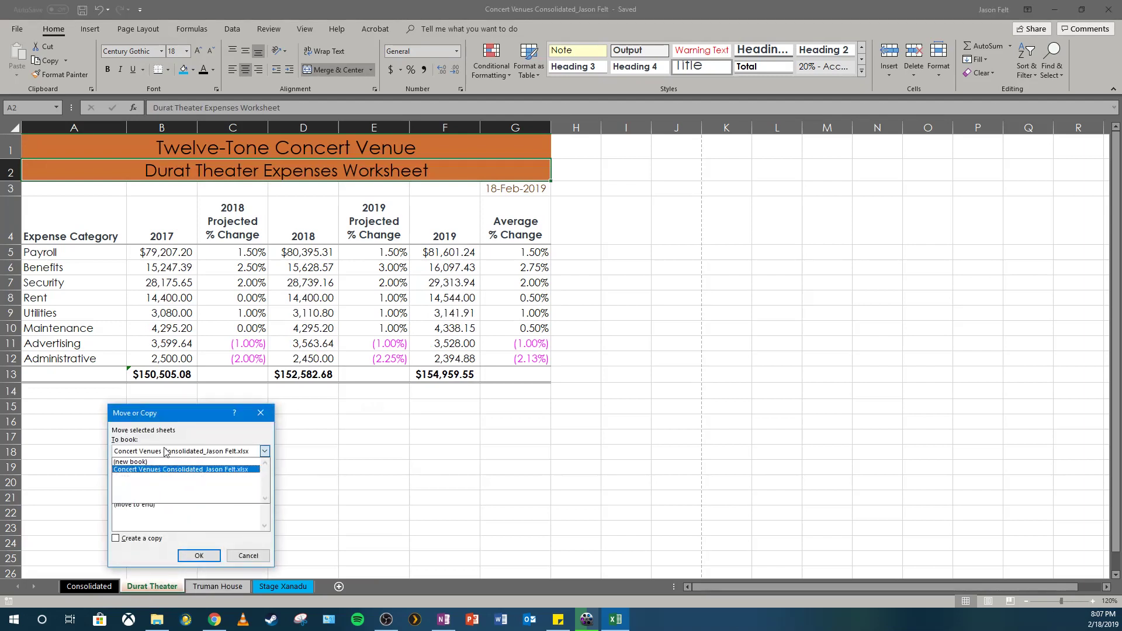
{"action": "left_click", "coordinate": [162, 462]}
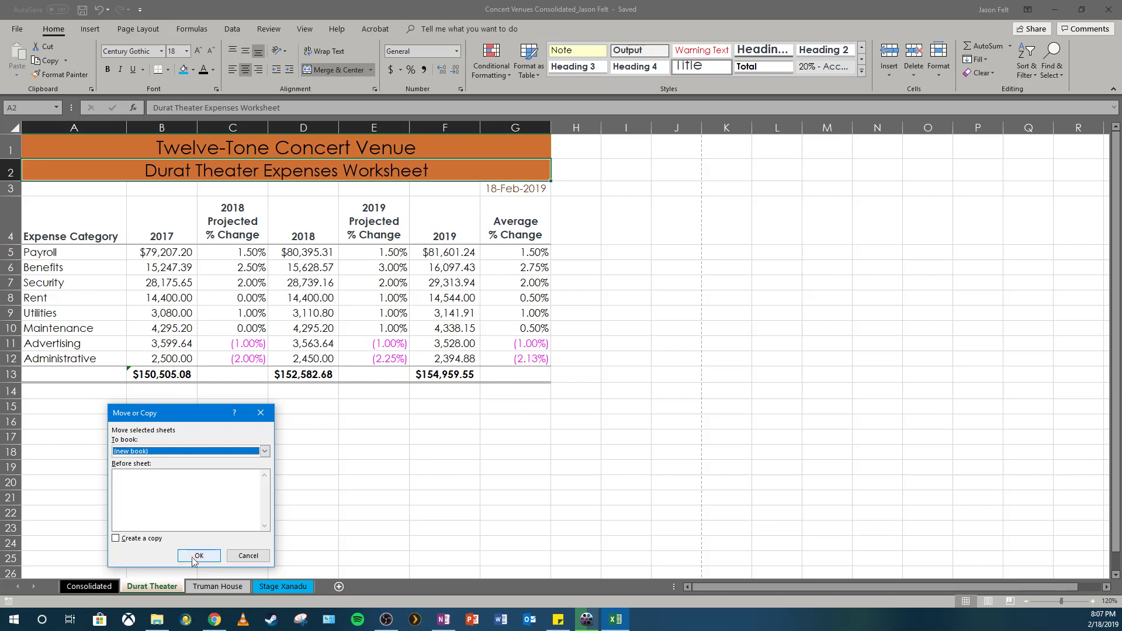
{"action": "left_click", "coordinate": [145, 538]}
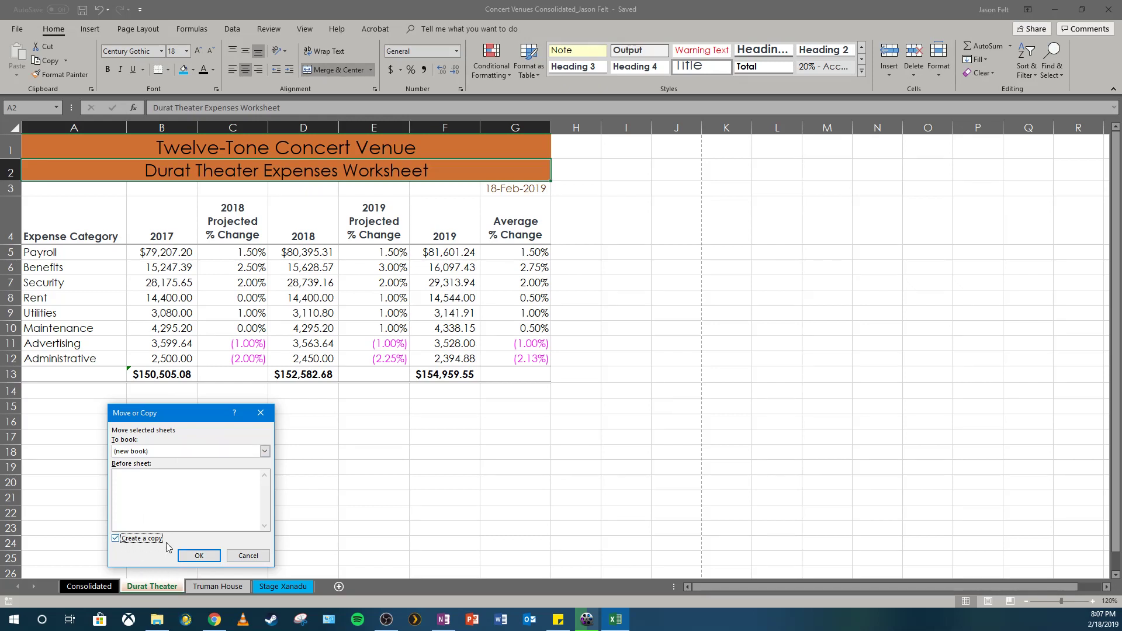
{"action": "left_click", "coordinate": [197, 555]}
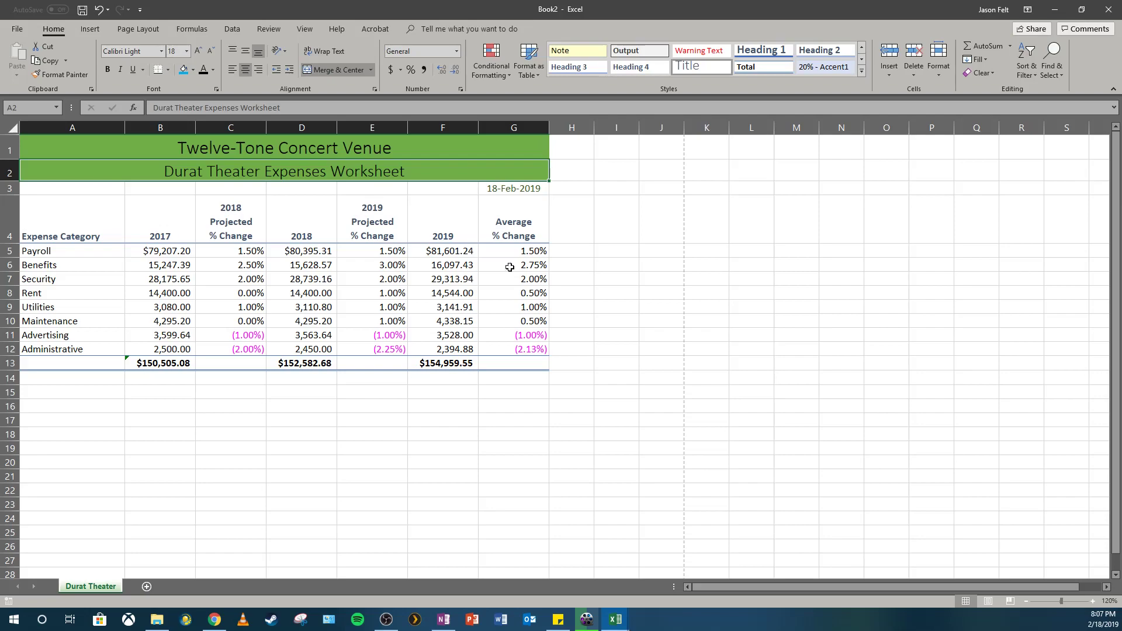
{"action": "double_click", "coordinate": [562, 7]}
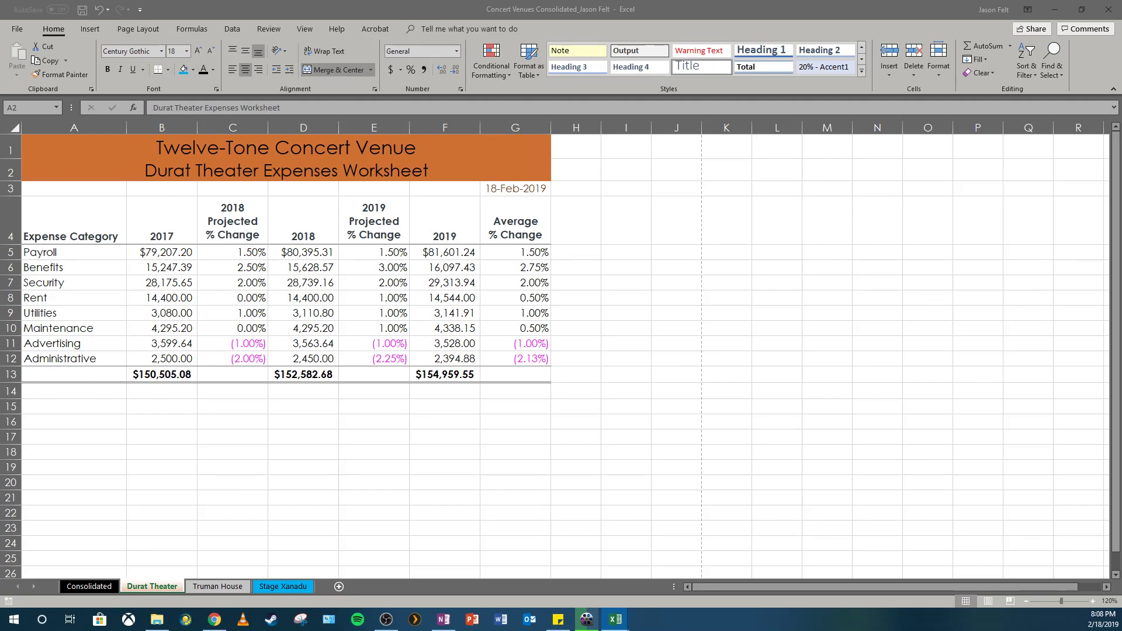
- Create a copy of the Truman House worksheet from the consolidated workbook in a new workbook
{"action": "left_click", "coordinate": [228, 586]}
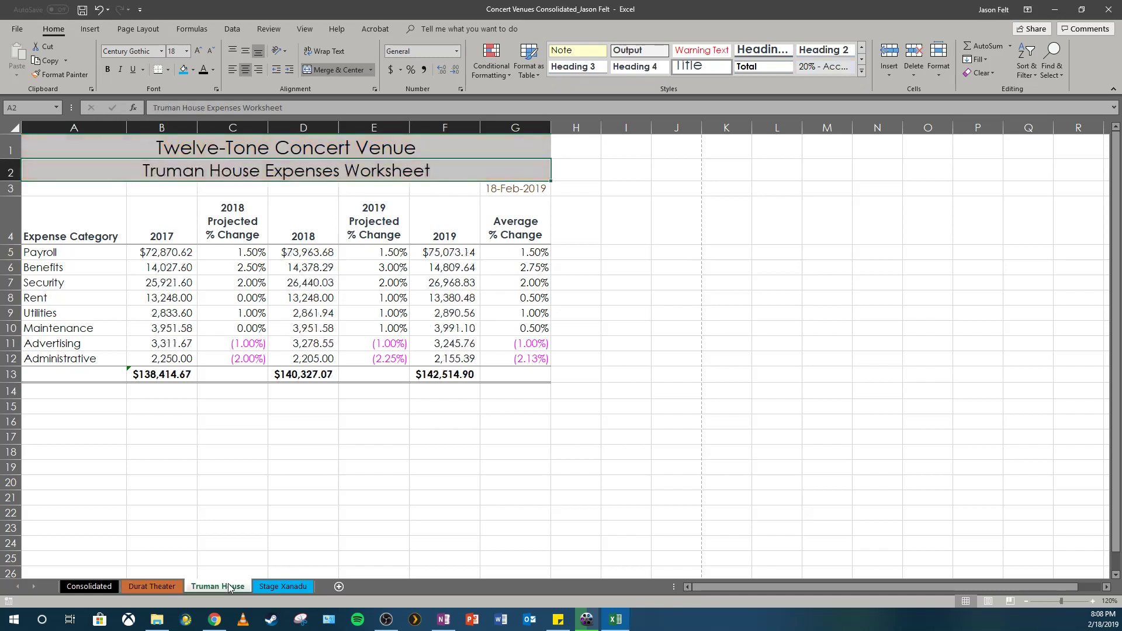
{"action": "right_click", "coordinate": [228, 586]}
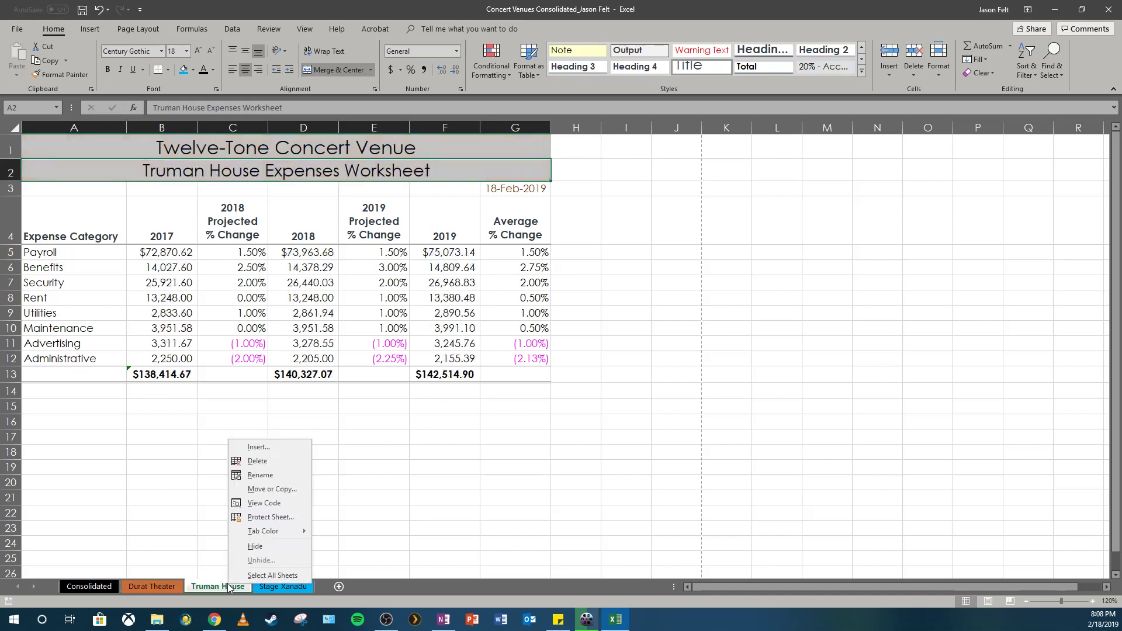
{"action": "left_click", "coordinate": [261, 494]}
{"action": "left_click", "coordinate": [215, 452]}
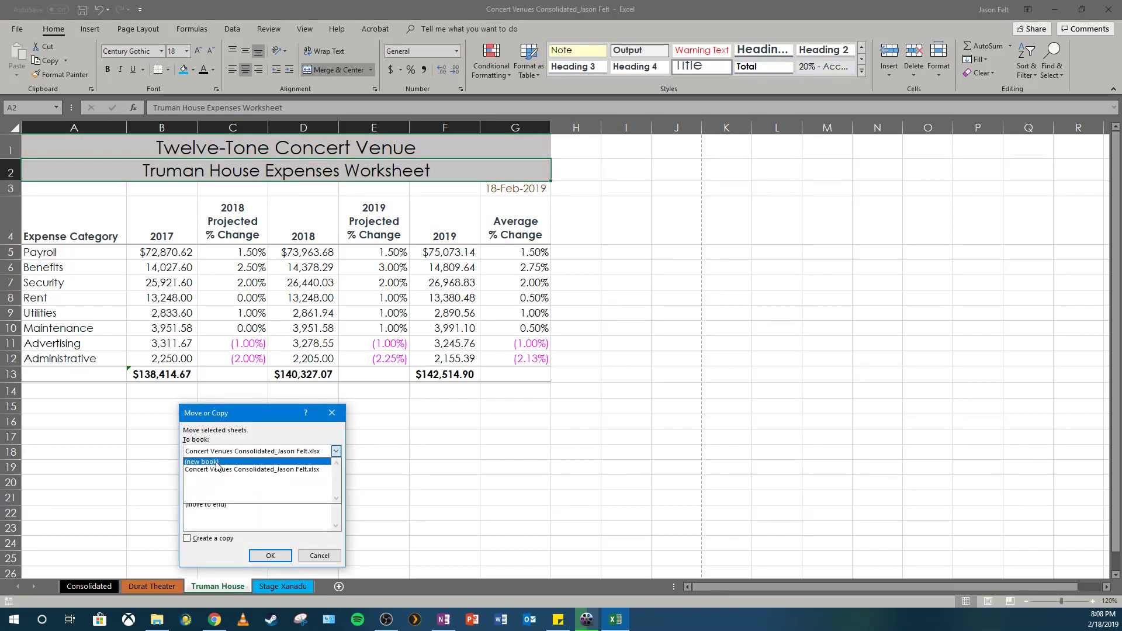
{"action": "left_click", "coordinate": [215, 460]}
{"action": "left_click", "coordinate": [213, 539]}
{"action": "left_click", "coordinate": [270, 555]}
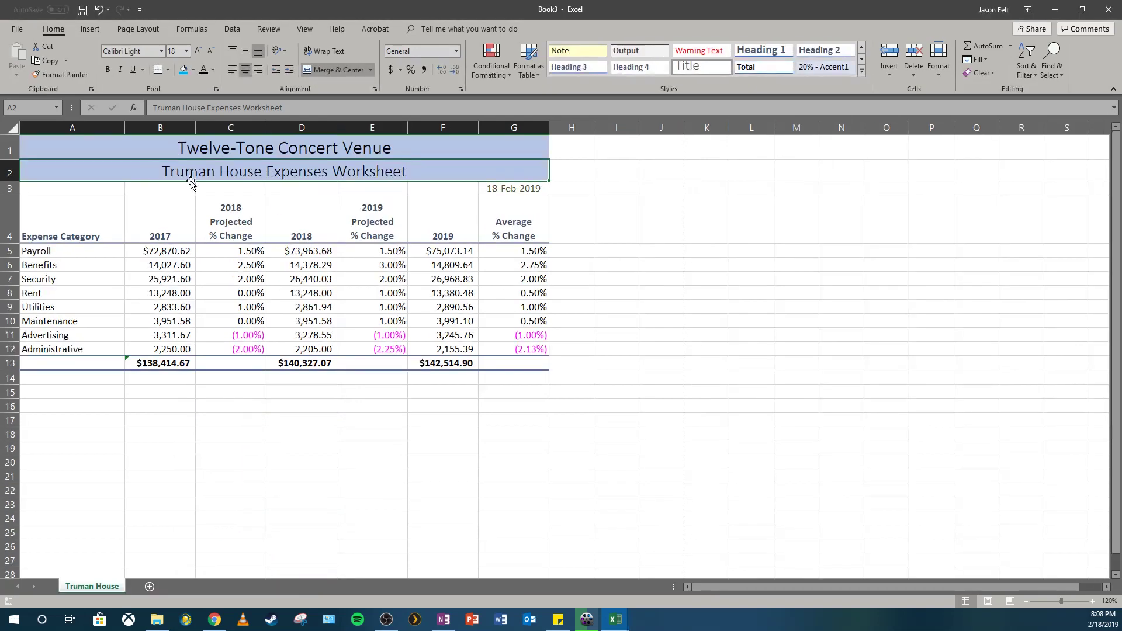
- Apply the Mesh theme to the new Truman House workbook
{"action": "left_click", "coordinate": [138, 29]}
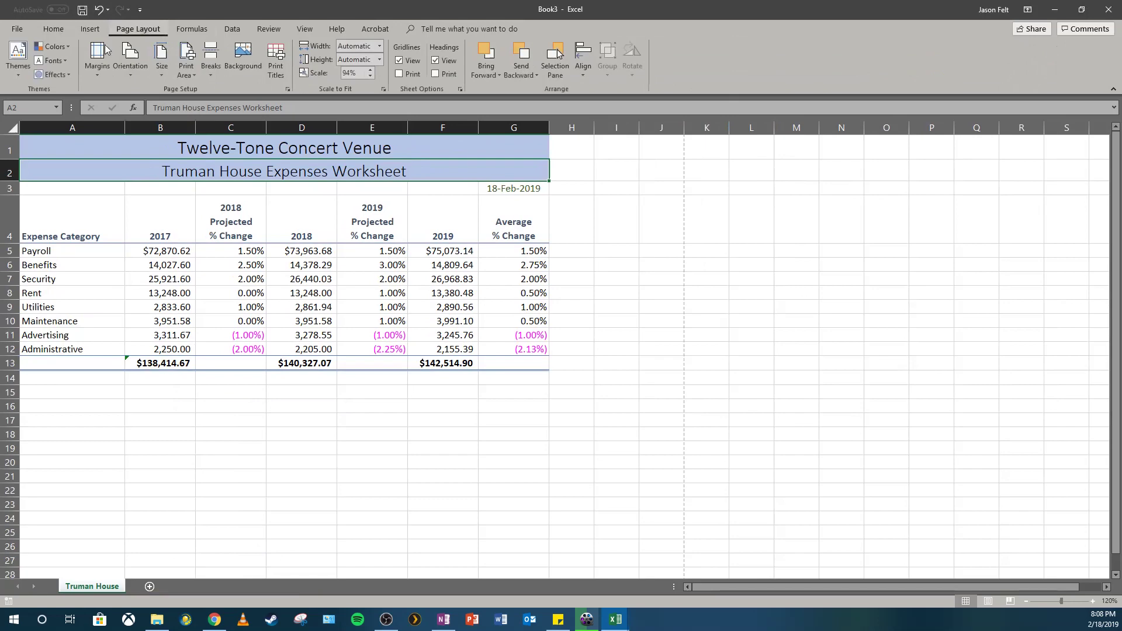
{"action": "left_click", "coordinate": [18, 59]}
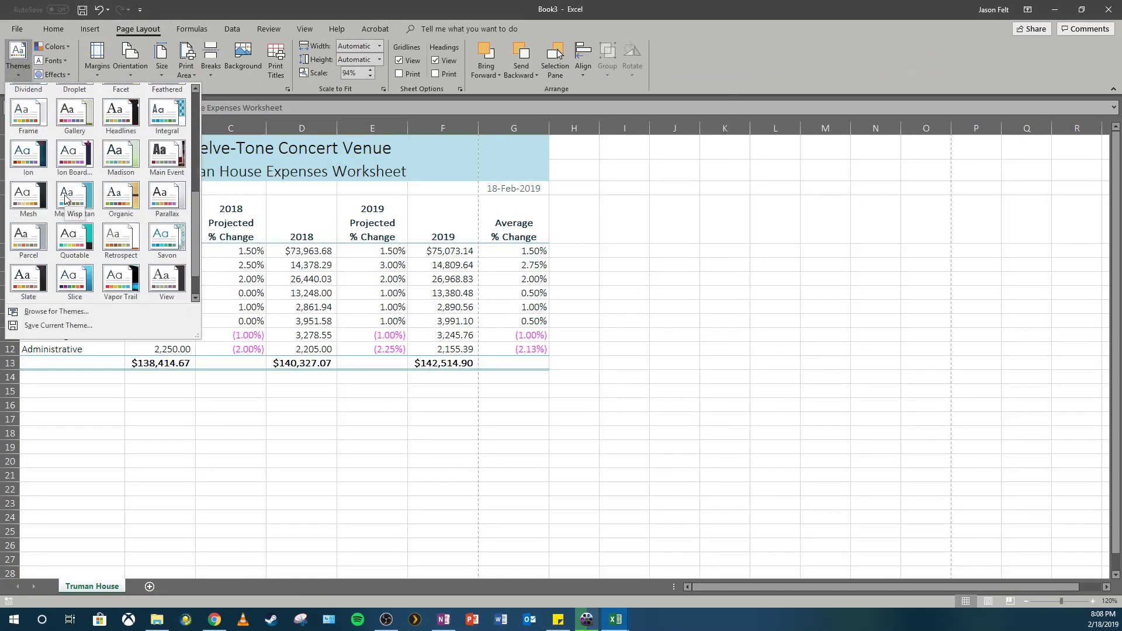
{"action": "left_click", "coordinate": [28, 203]}
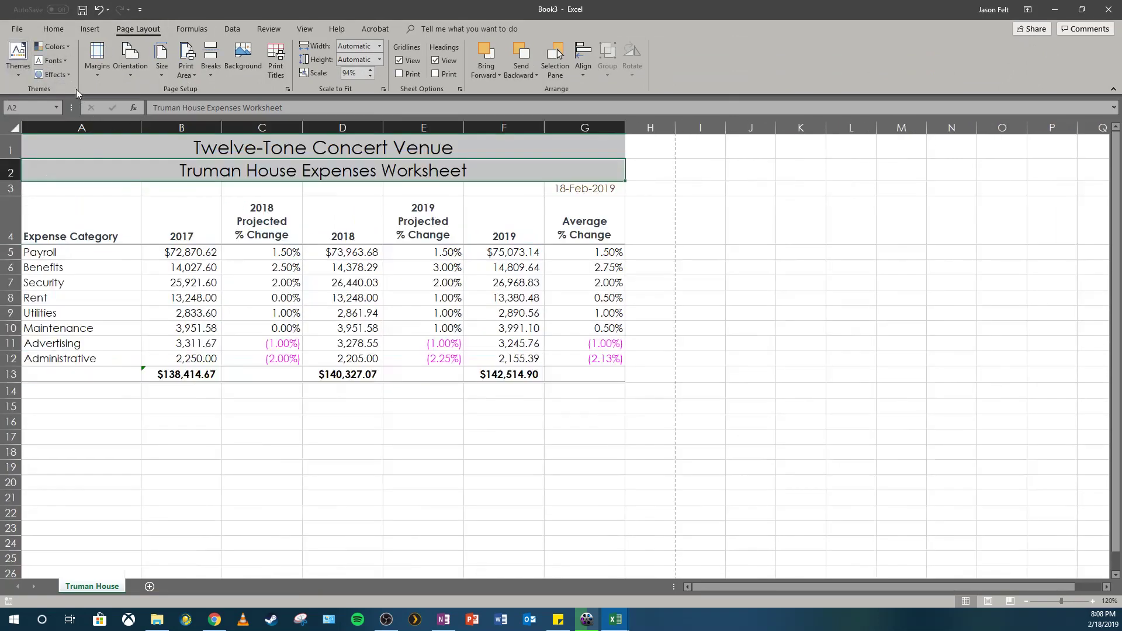
- Start saving the Truman House workbook as a new file in Desktop > Office 2016 Tutorials and Projects > Module 4
{"action": "left_click", "coordinate": [17, 29]}
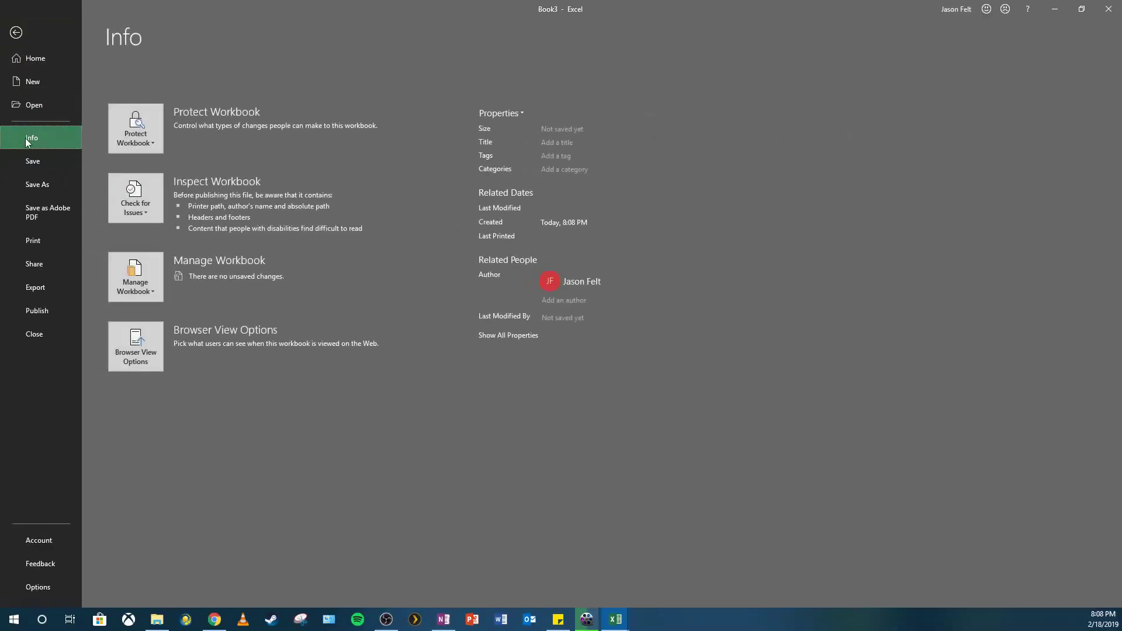
{"action": "left_click", "coordinate": [41, 186]}
{"action": "left_click", "coordinate": [181, 351]}
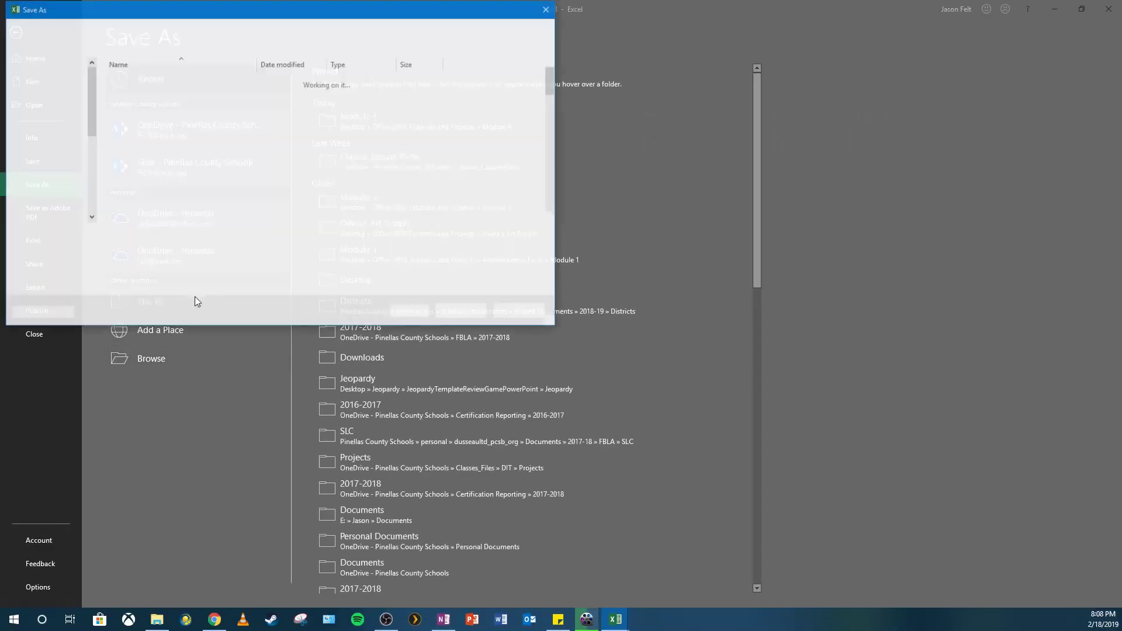
{"action": "scroll", "coordinate": [50, 111], "scroll_direction": "up", "scroll_amount": 3}
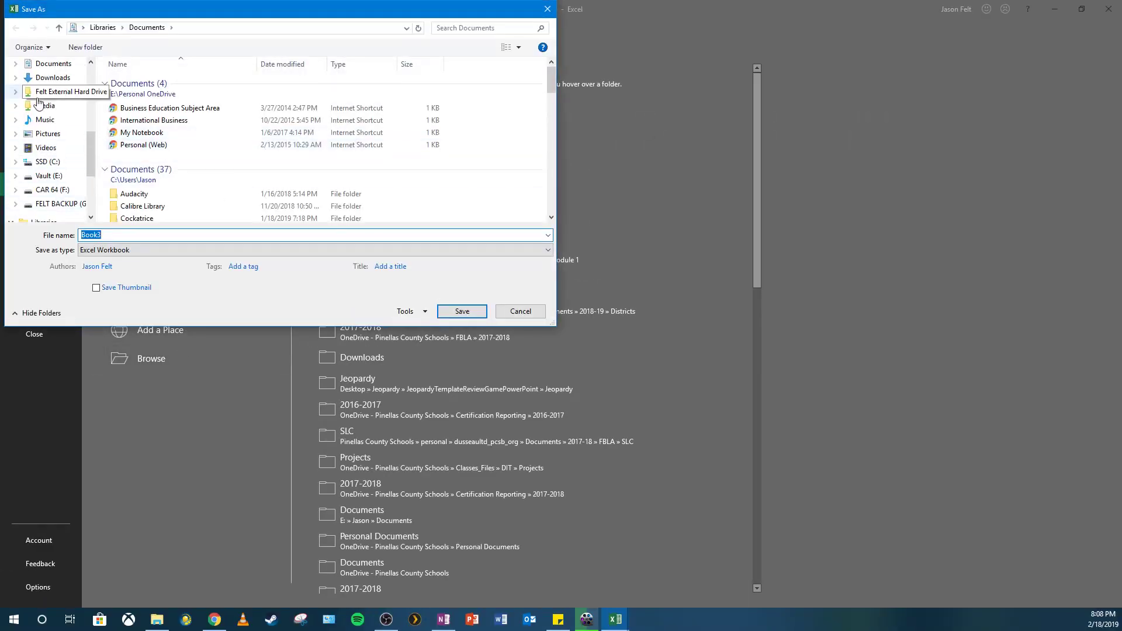
{"action": "left_click", "coordinate": [53, 66]}
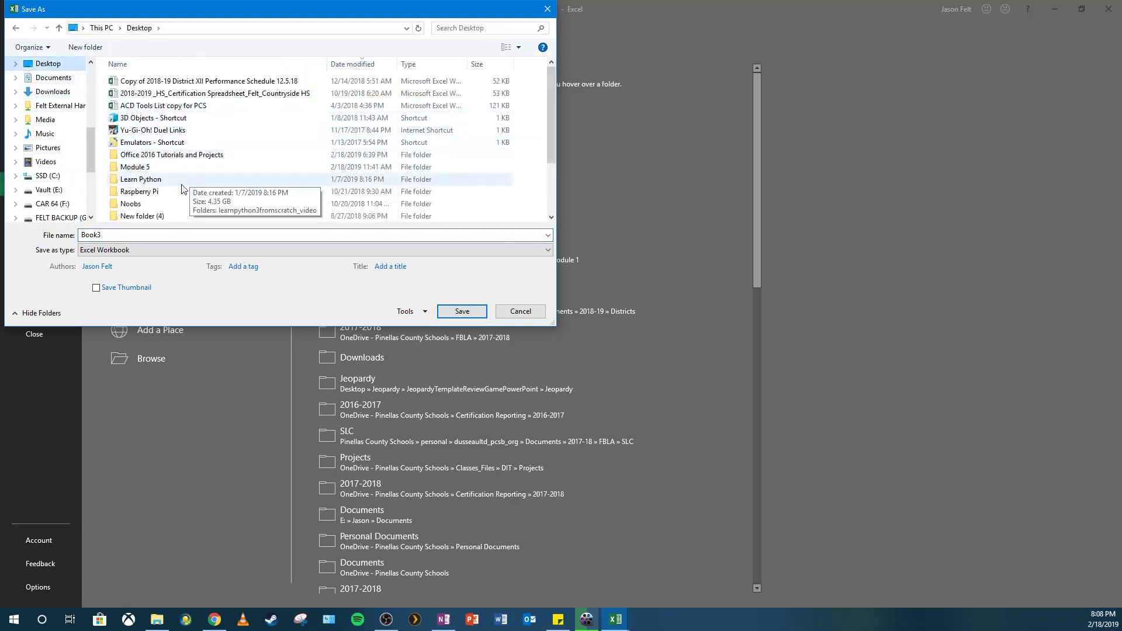
{"action": "scroll", "coordinate": [151, 173], "scroll_direction": "down", "scroll_amount": 3}
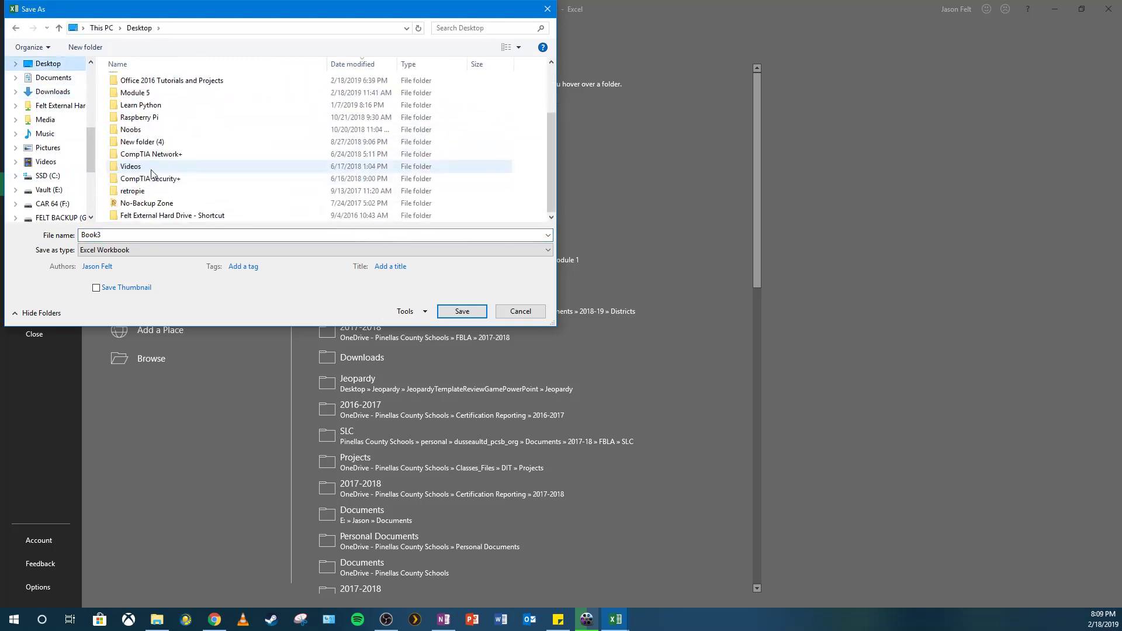
{"action": "scroll", "coordinate": [151, 173], "scroll_direction": "up", "scroll_amount": 3}
{"action": "double_click", "coordinate": [147, 117]}
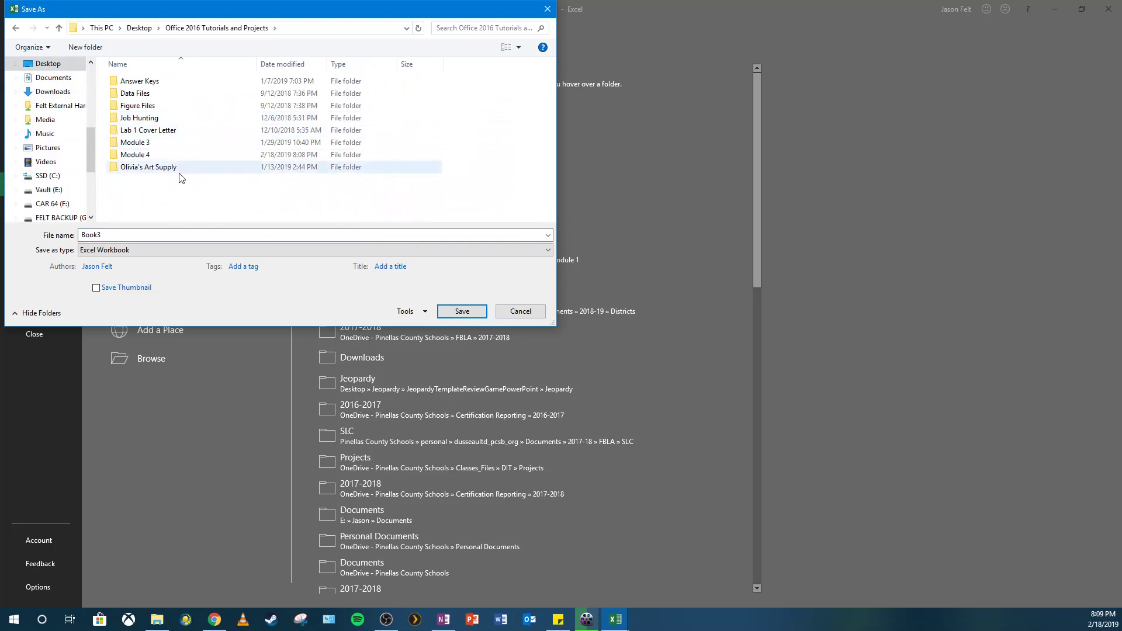
{"action": "double_click", "coordinate": [140, 155]}
- Save the file as "Truman House_" followed by the author's full name, and close that workbook
{"action": "double_click", "coordinate": [148, 234]}
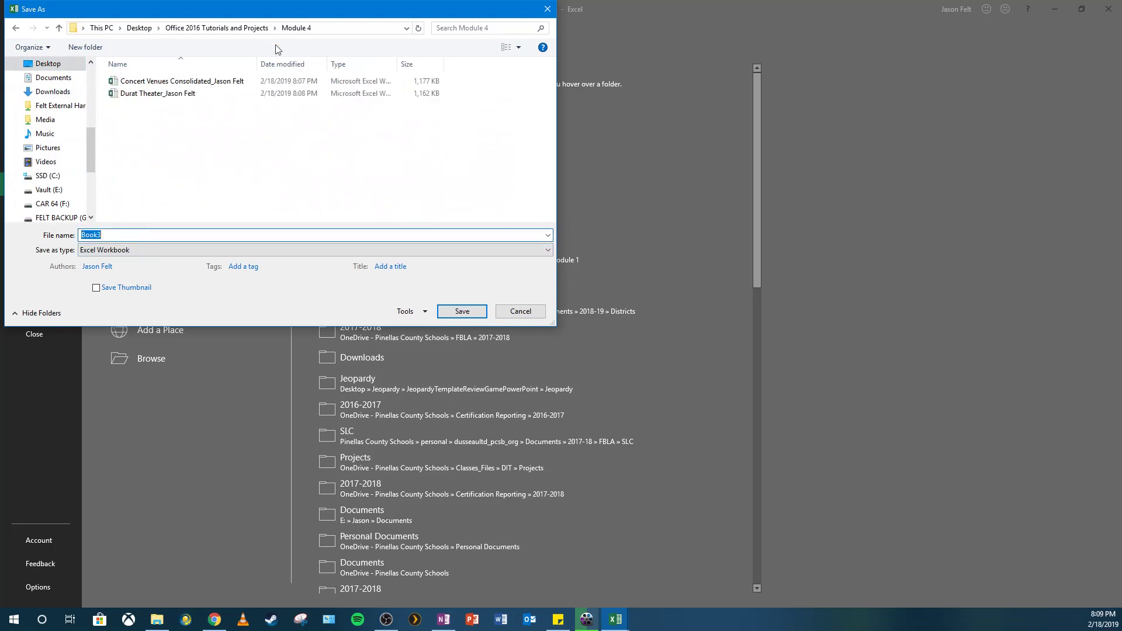
{"action": "left_click_drag", "start_coordinate": [278, 11], "coordinate": [302, 119]}
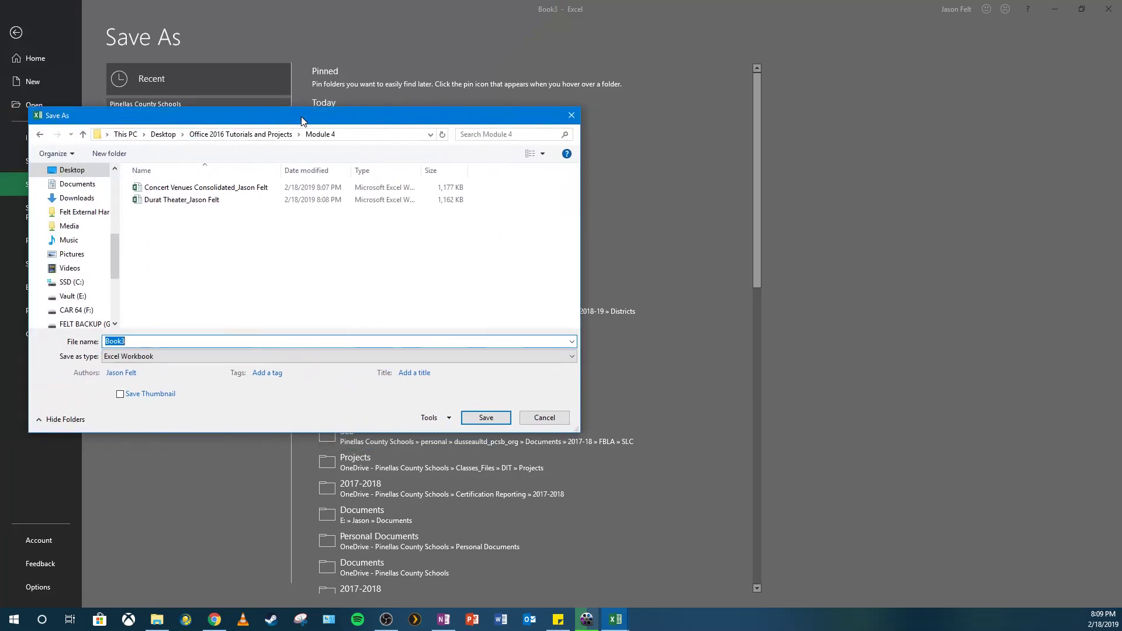
{"action": "type", "text": "Truman House_Jason Felt"}
{"action": "key", "text": "Return"}
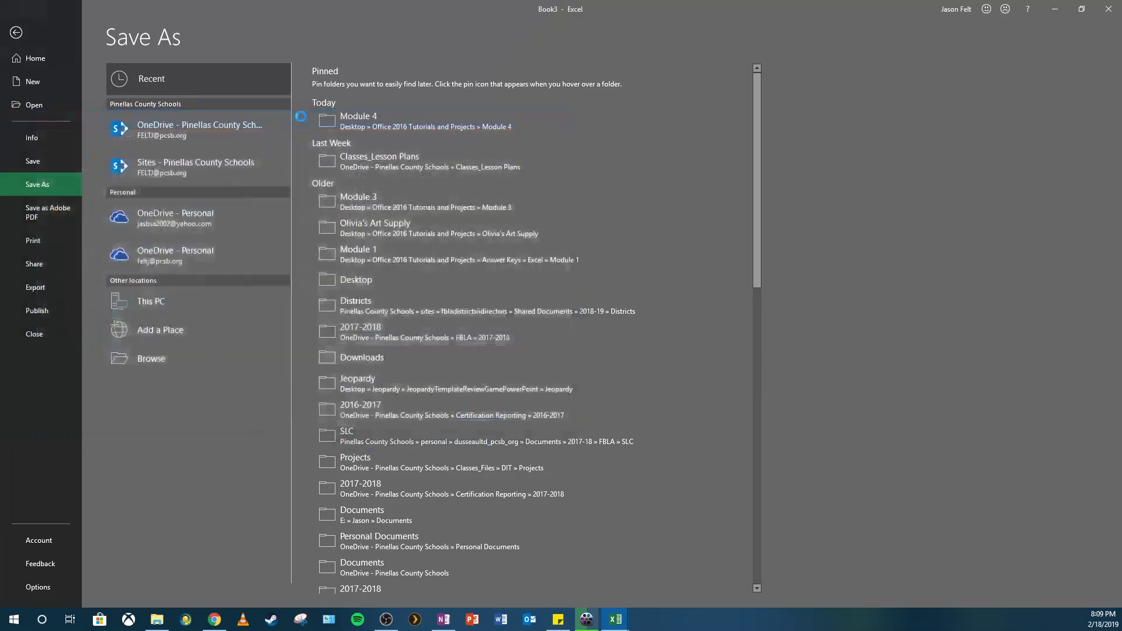
{"action": "left_click", "coordinate": [1108, 9]}
- Create a copy of the Stage Xanadu worksheet from the consolidated workbook in a new workbook
{"action": "left_click", "coordinate": [294, 586]}
{"action": "right_click", "coordinate": [293, 587]}
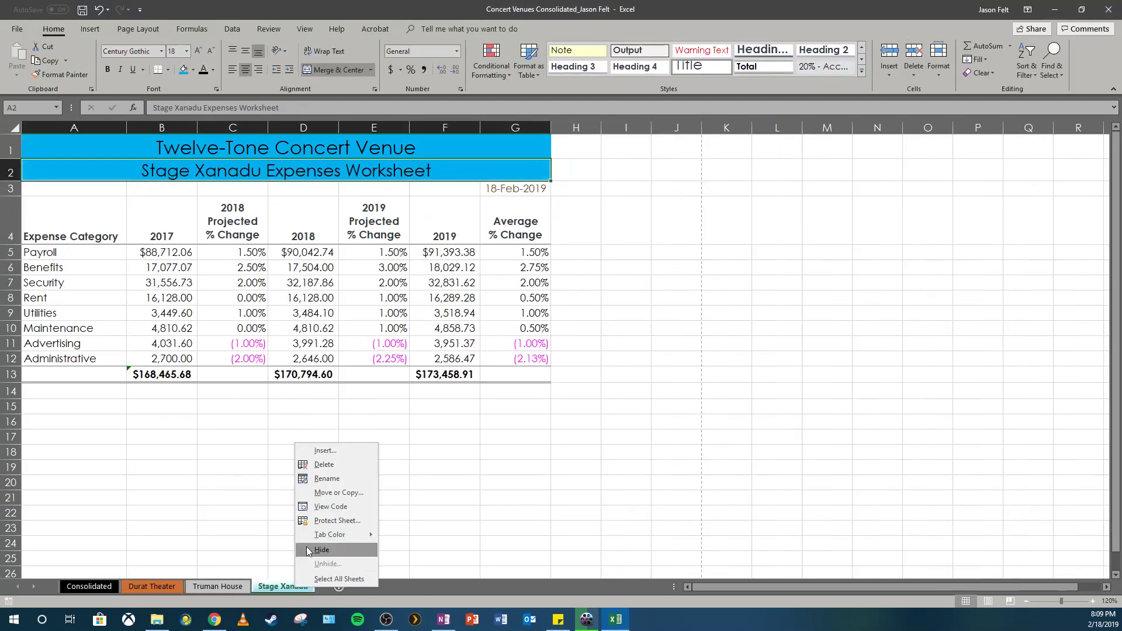
{"action": "left_click", "coordinate": [339, 492]}
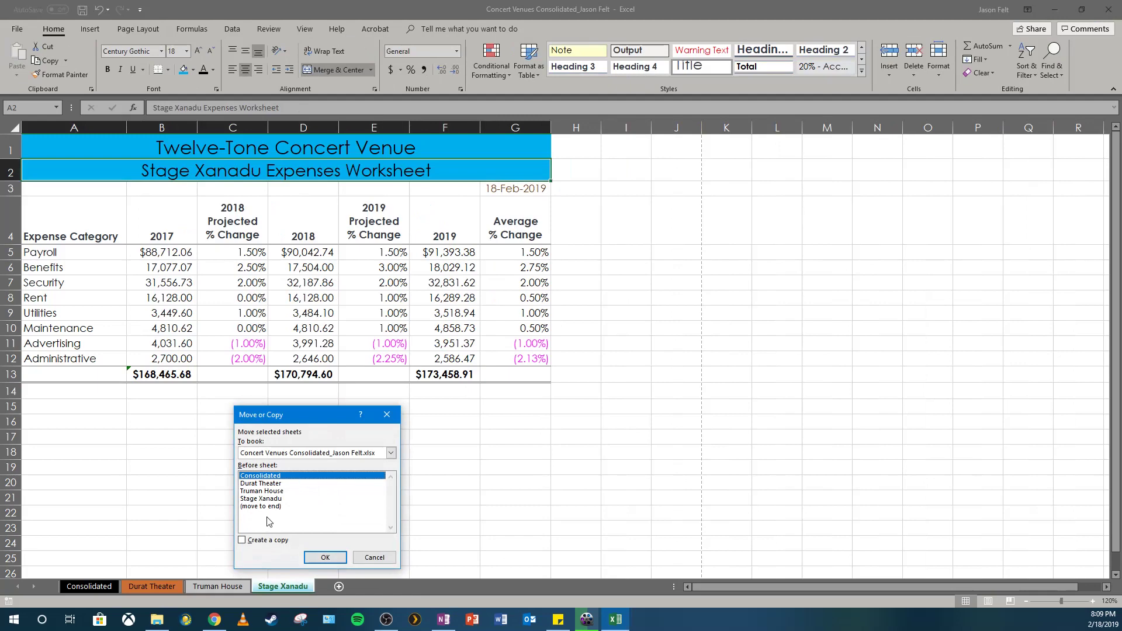
{"action": "left_click", "coordinate": [286, 455]}
{"action": "left_click", "coordinate": [288, 466]}
{"action": "left_click", "coordinate": [258, 540]}
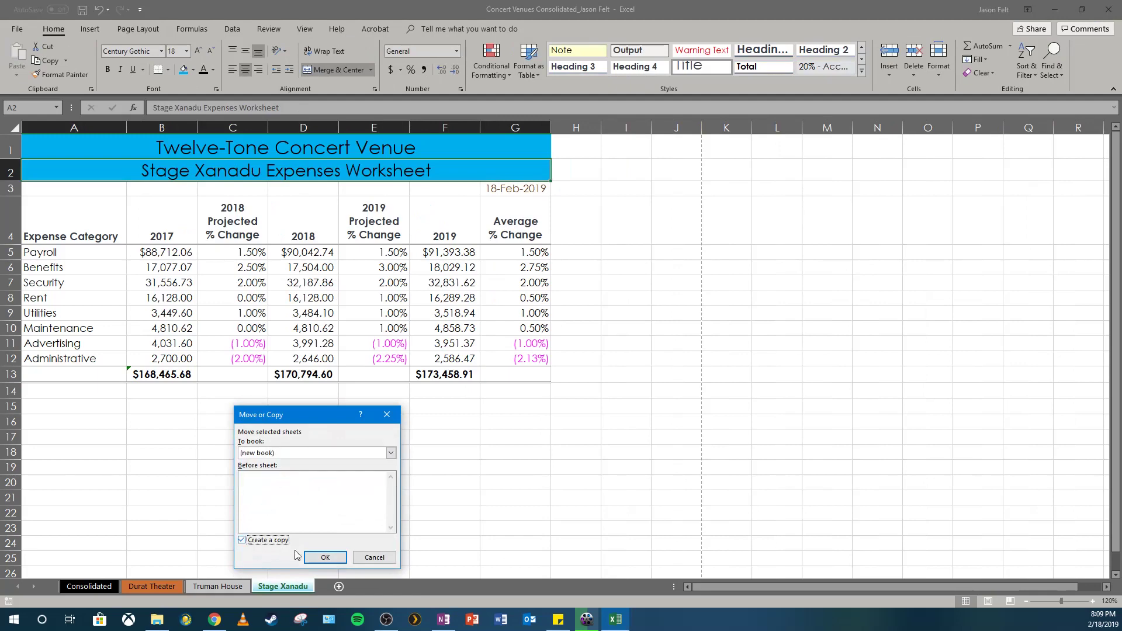
{"action": "left_click", "coordinate": [326, 558]}
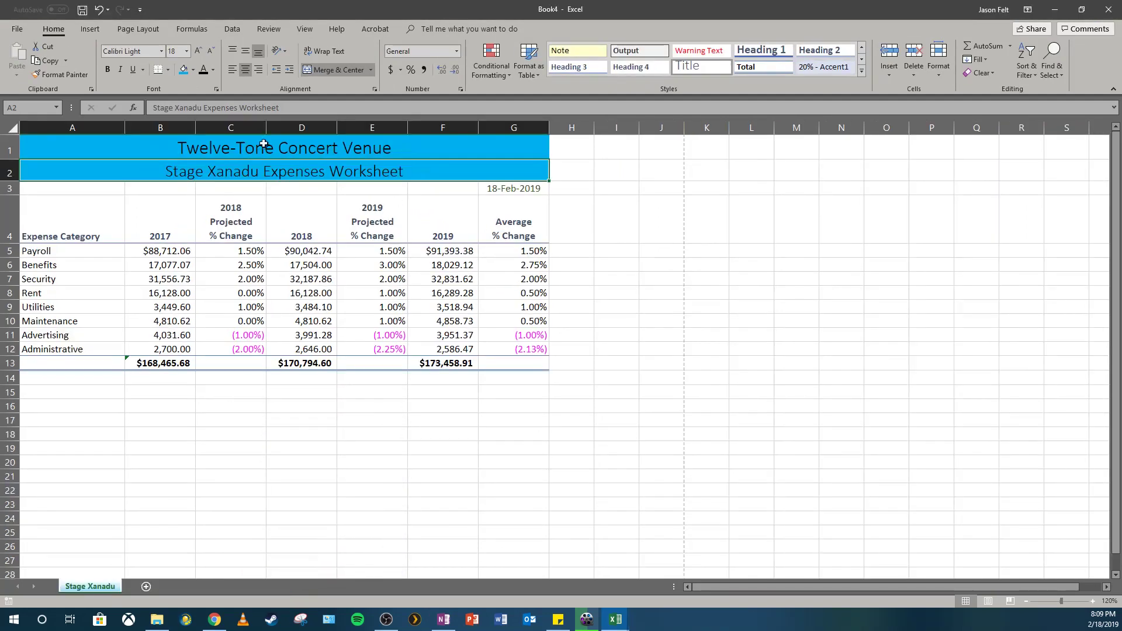
- Apply the Mesh theme to the new Stage Xanadu workbook
{"action": "left_click", "coordinate": [138, 29]}
{"action": "left_click", "coordinate": [18, 55]}
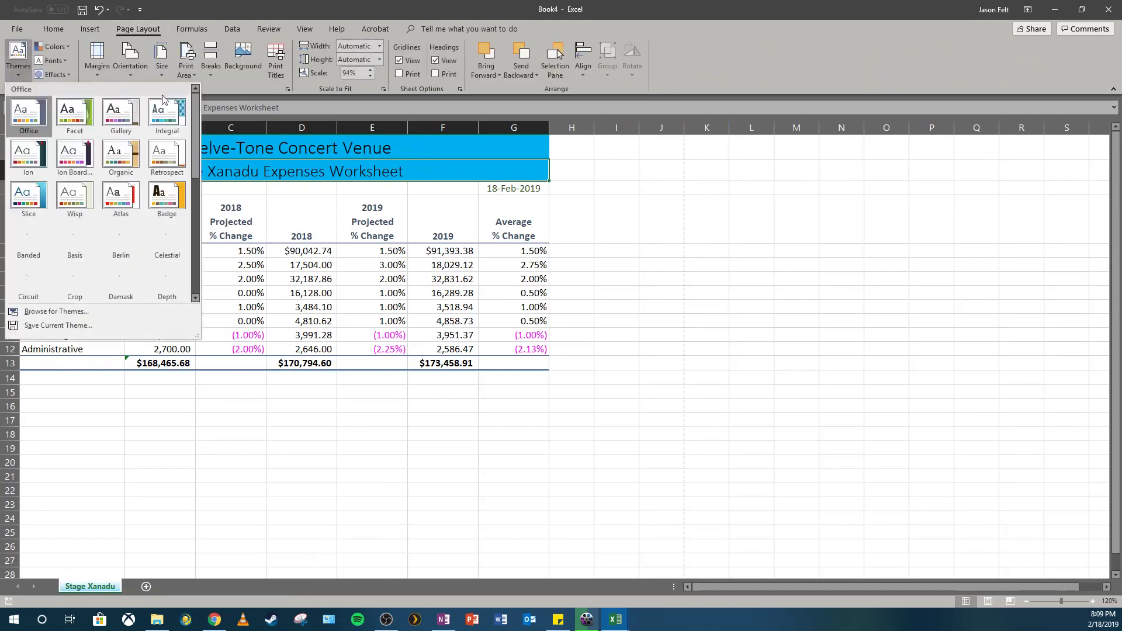
{"action": "scroll", "coordinate": [146, 223], "scroll_direction": "down", "scroll_amount": 1}
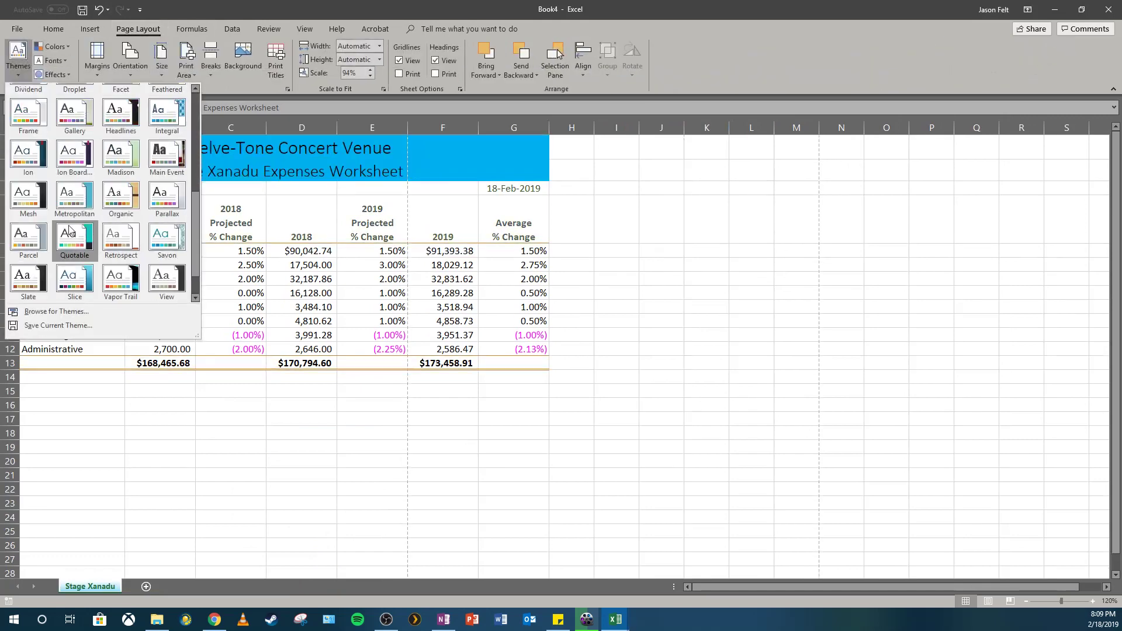
{"action": "left_click", "coordinate": [32, 214]}
- Start saving the Stage Xanadu workbook as a new file in Desktop > Office 2016 Tutorials and Projects > Module 4
{"action": "left_click", "coordinate": [17, 29]}
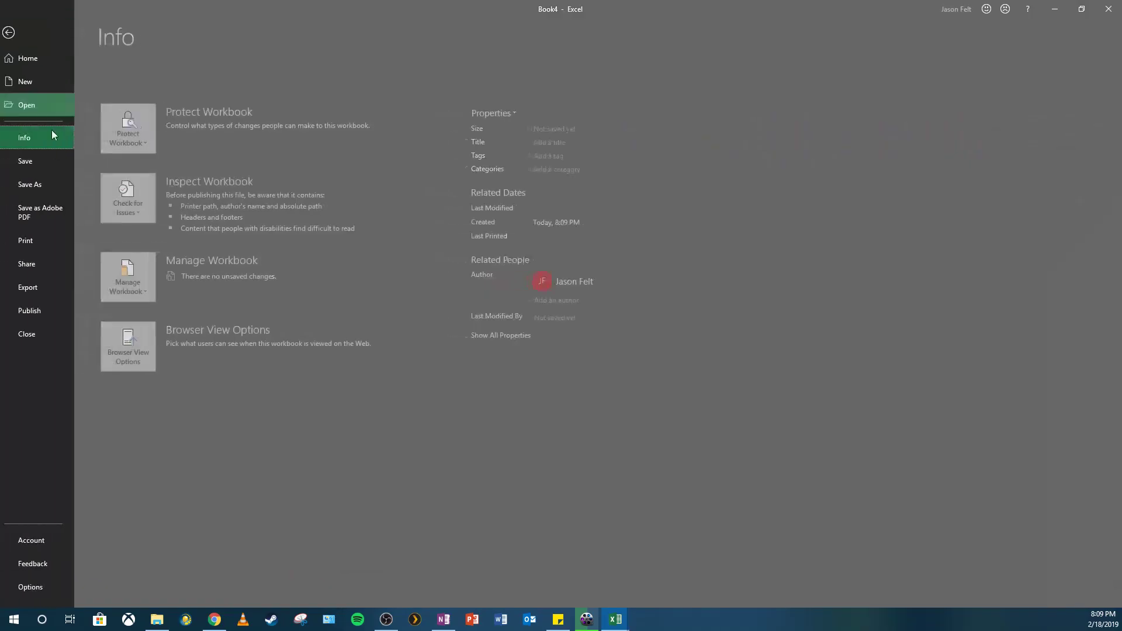
{"action": "left_click", "coordinate": [46, 187]}
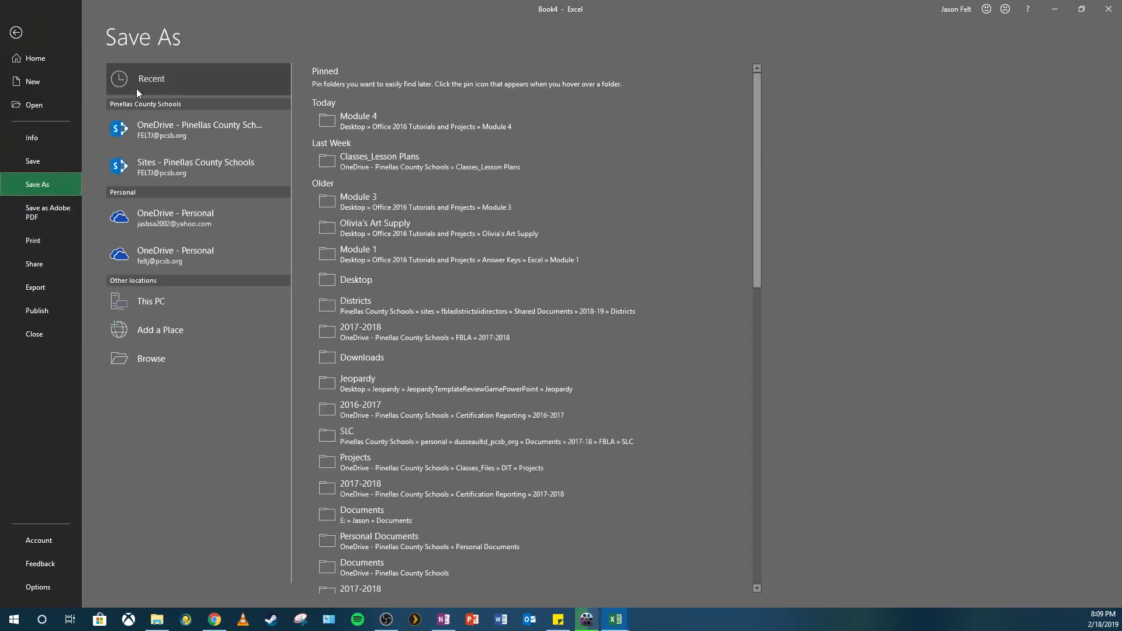
{"action": "key", "text": "F12"}
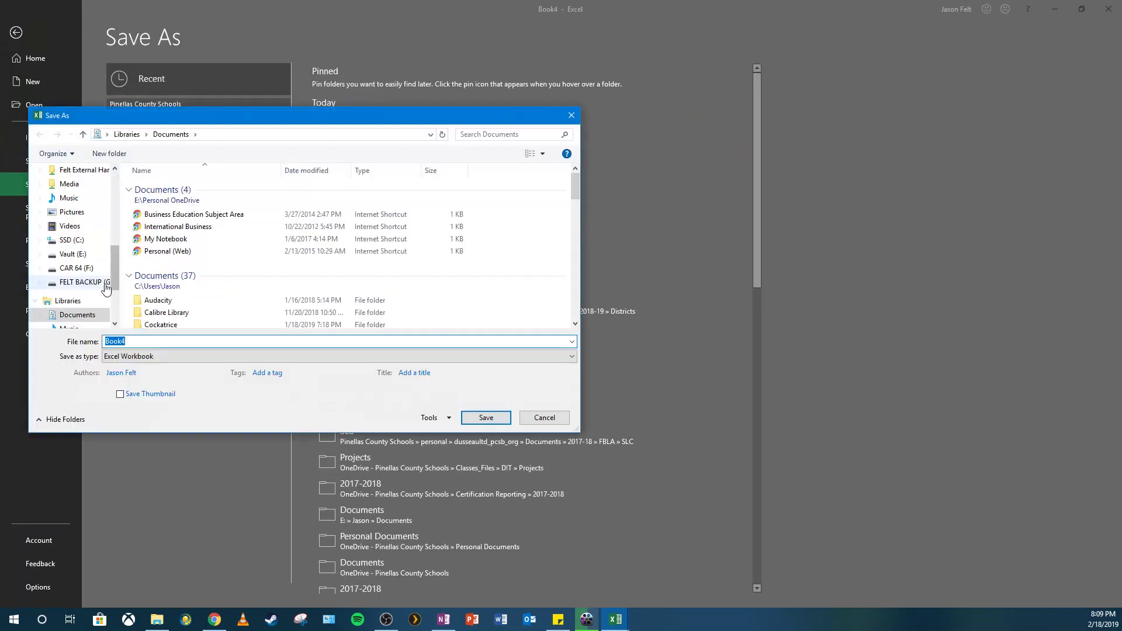
{"action": "scroll", "coordinate": [64, 211], "scroll_direction": "up", "scroll_amount": 3}
{"action": "left_click", "coordinate": [69, 204]}
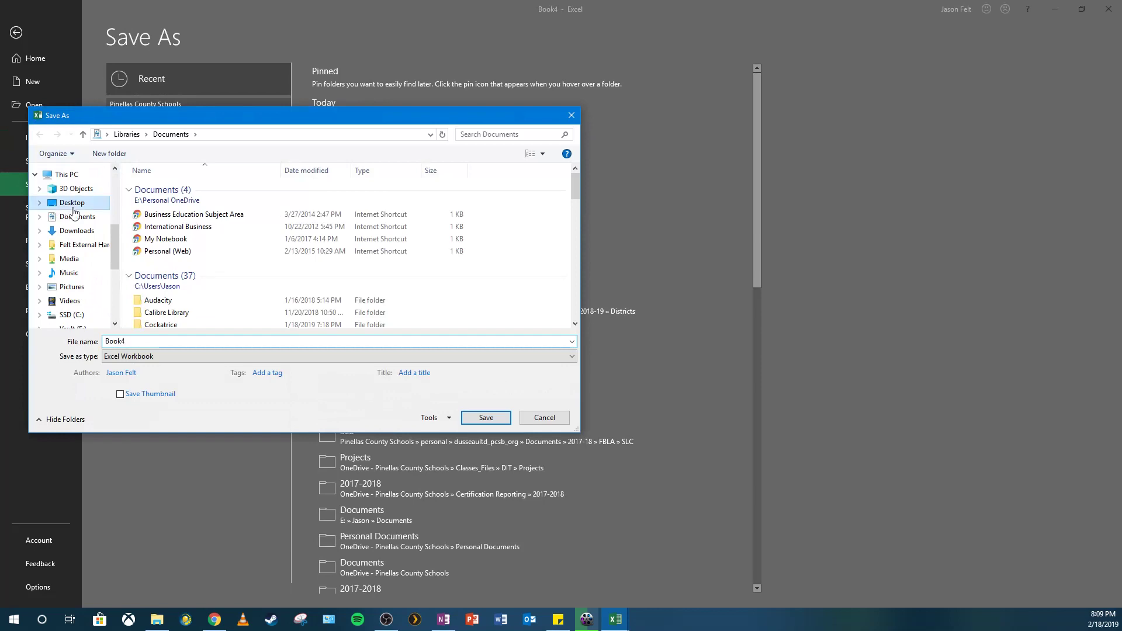
{"action": "double_click", "coordinate": [210, 261]}
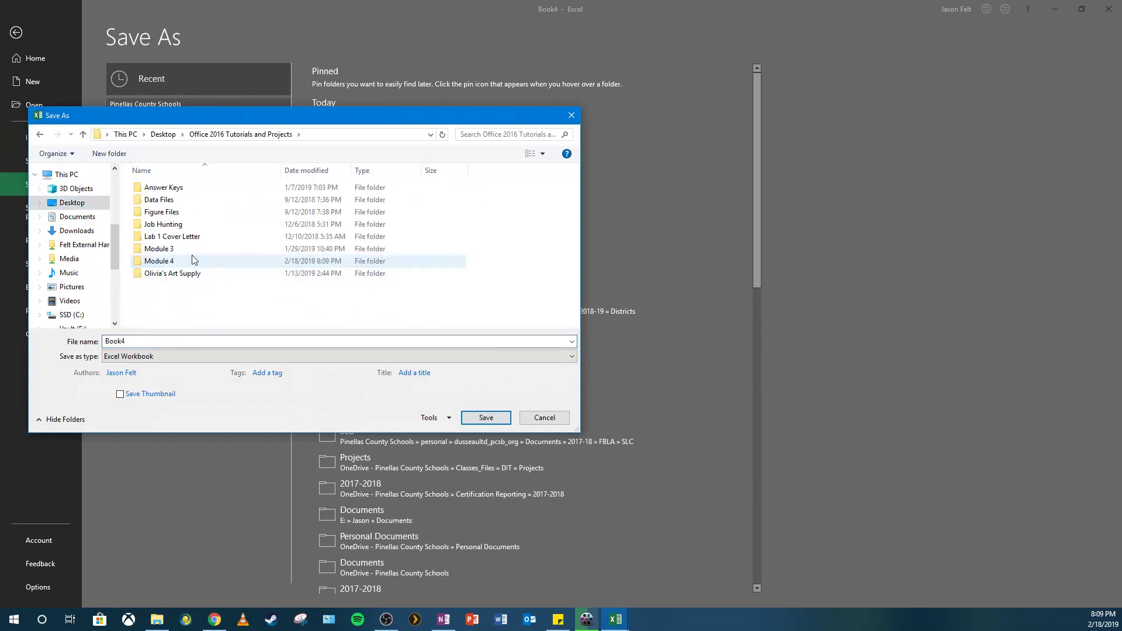
{"action": "double_click", "coordinate": [159, 262]}
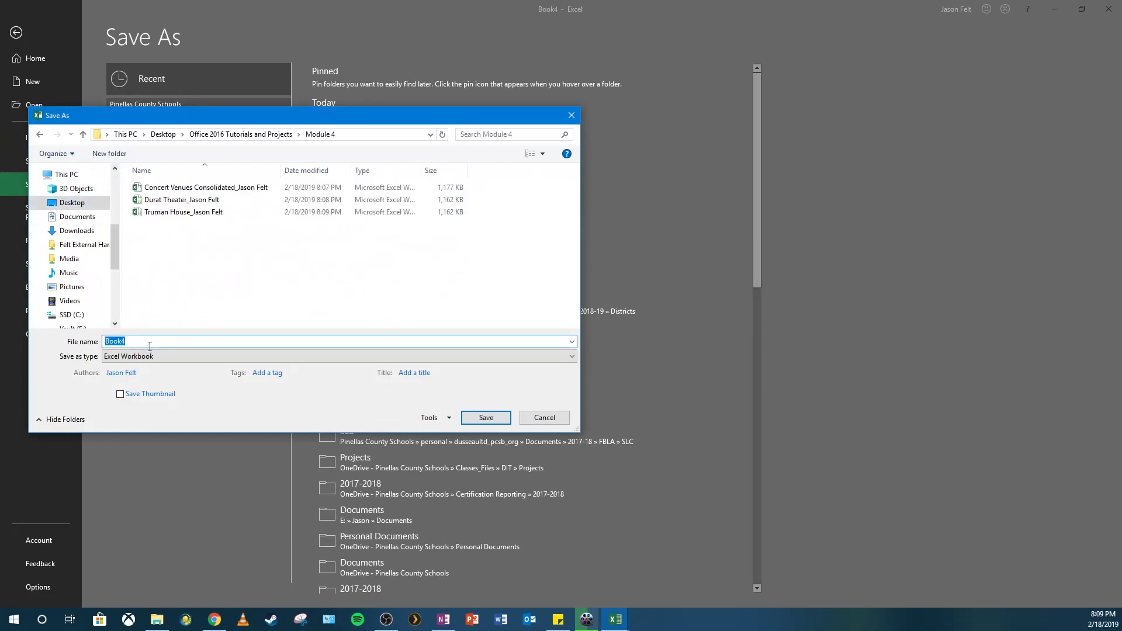
- Save the file as "Stage Xanadu_" followed by the author's full name, and close that workbook
{"action": "type", "text": "Xatu"}
{"action": "key", "text": "BackSpace"}
{"action": "key", "text": "BackSpace"}
{"action": "key", "text": "BackSpace"}
{"action": "type", "text": "Stage S"}
{"action": "key", "text": "BackSpace"}
{"action": "type", "text": "Xanadu_Jason Felt"}
{"action": "key", "text": "Return"}
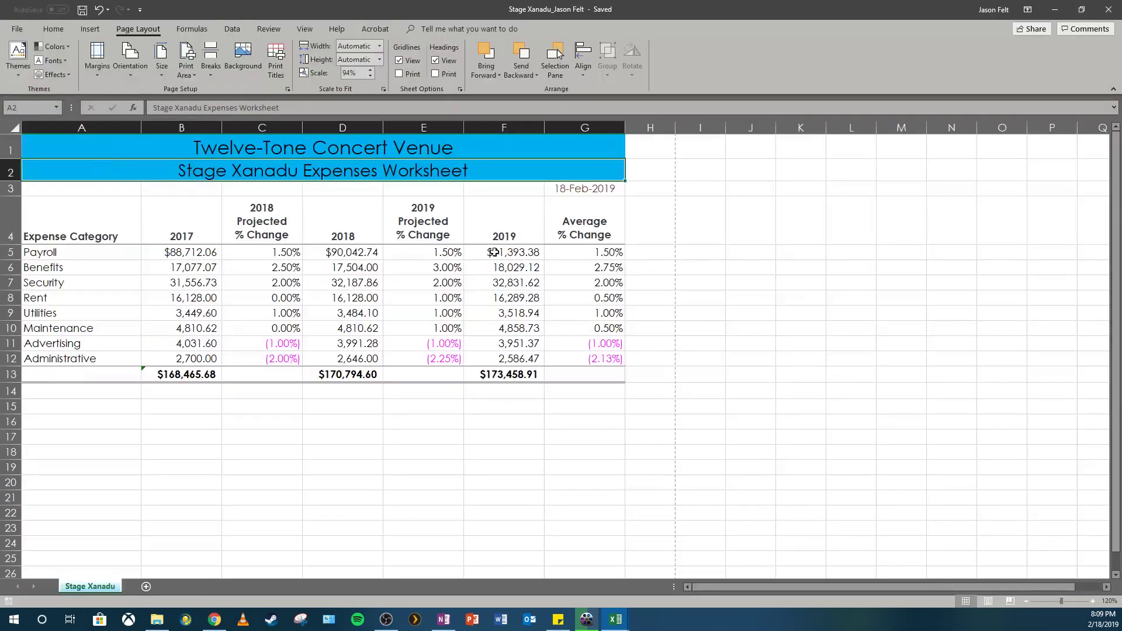
{"action": "left_click", "coordinate": [818, 200]}
{"action": "left_click", "coordinate": [1119, 4]}
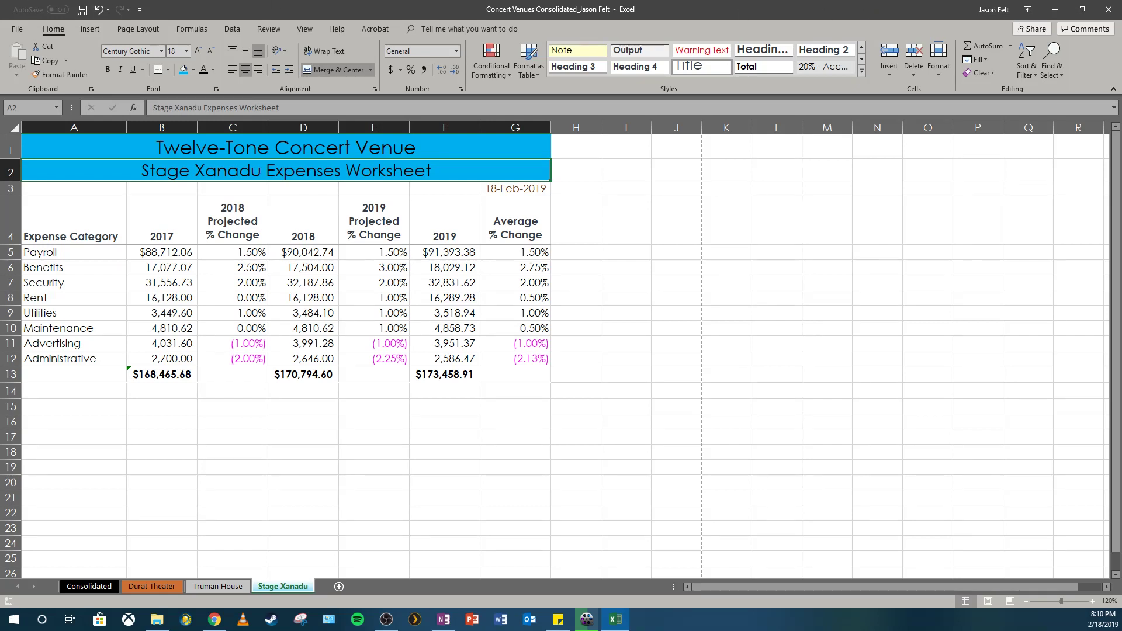
- Switch to the OneNote assignment page, follow its data files link, and download 2018 Consolidated Expenses.xlsx from the Module_05 folder
{"action": "left_click_drag", "start_coordinate": [1, 292], "coordinate": [664, 1]}
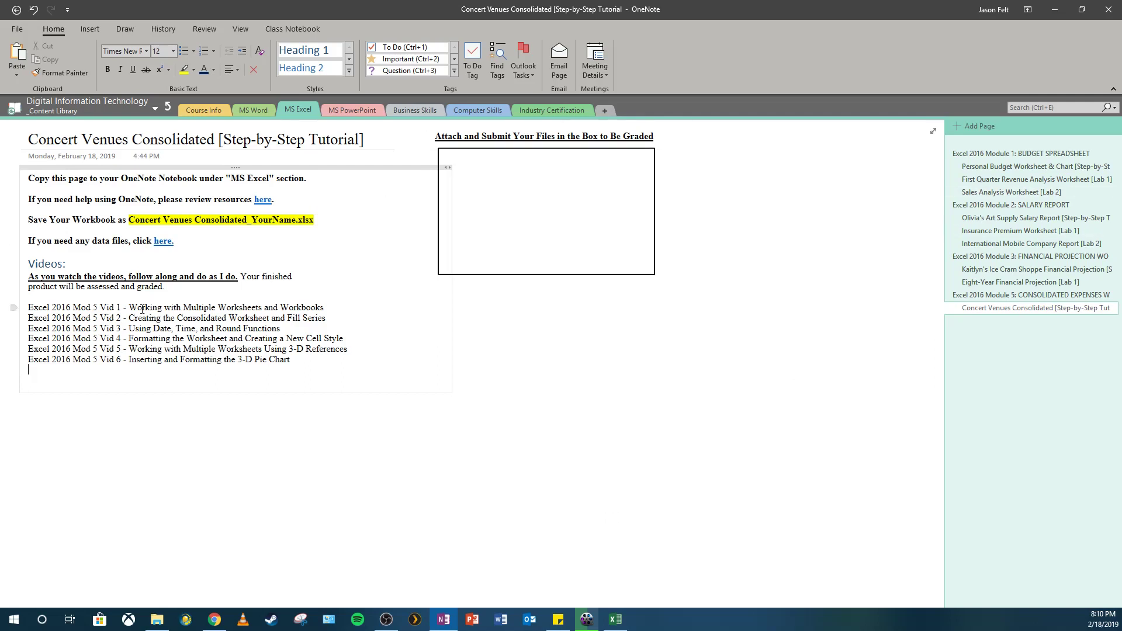
{"action": "left_click", "coordinate": [163, 242]}
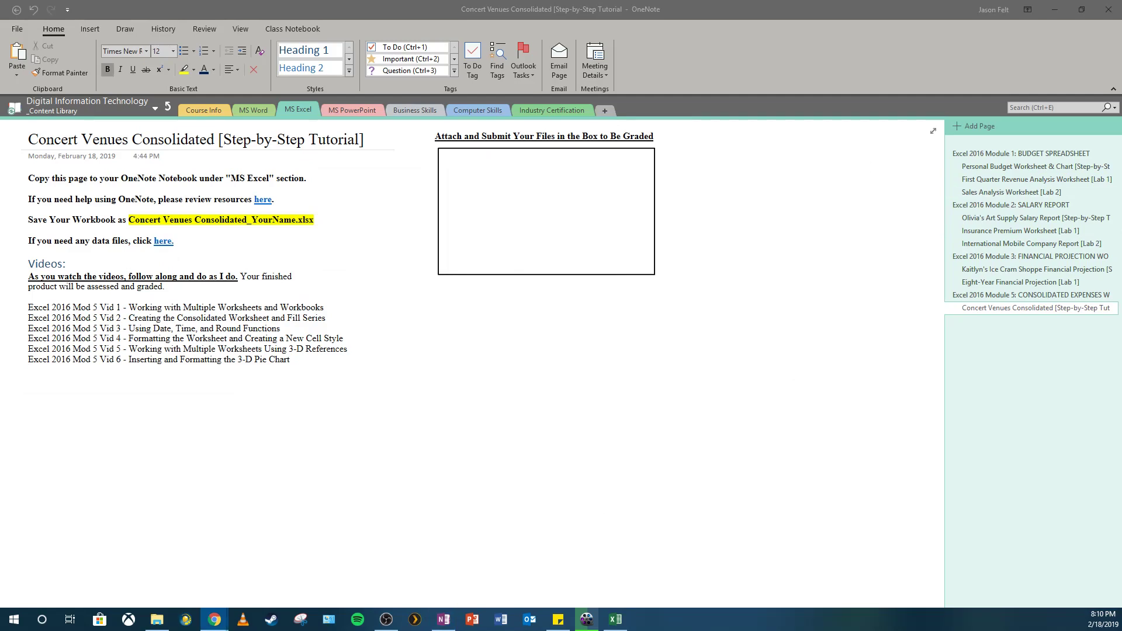
{"action": "left_click_drag", "start_coordinate": [310, 160], "coordinate": [651, 2]}
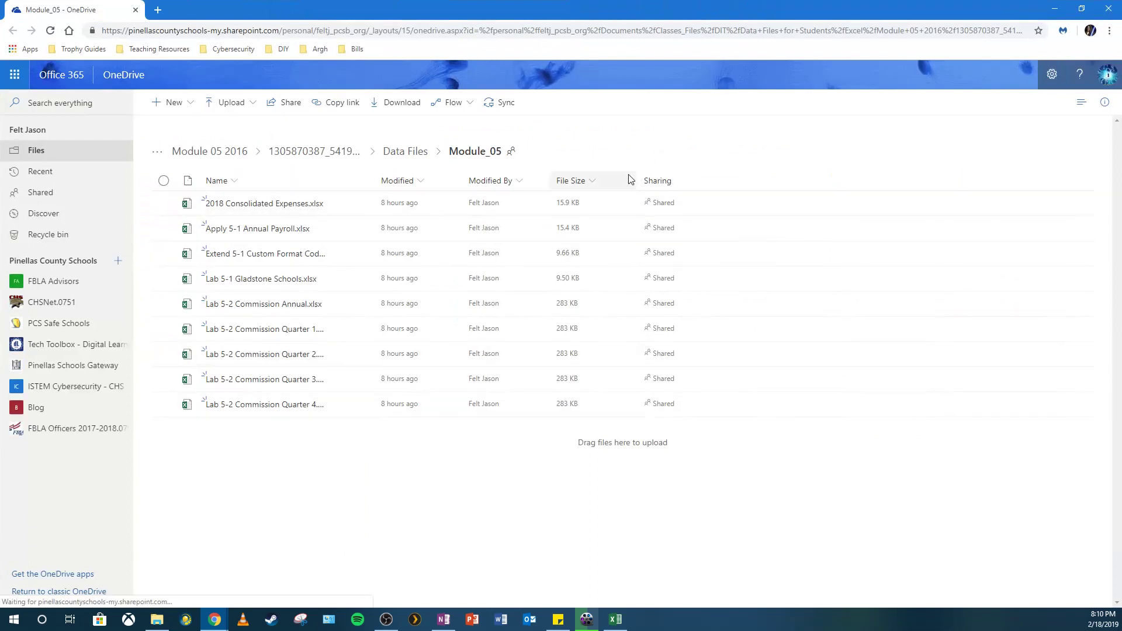
{"action": "left_click", "coordinate": [163, 203]}
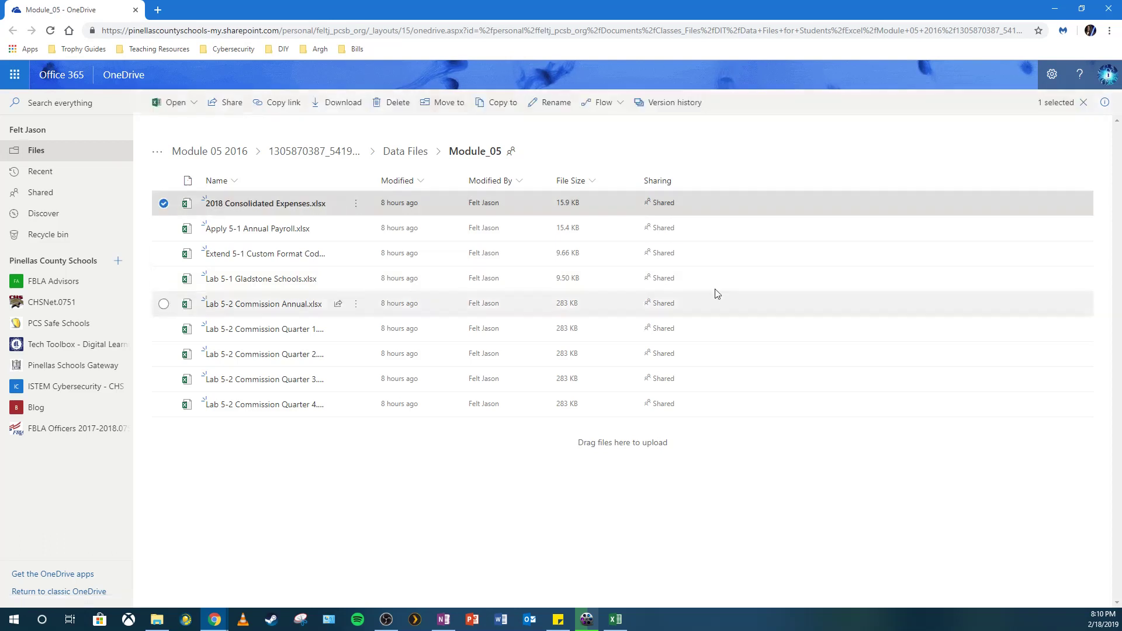
{"action": "left_click", "coordinate": [337, 108]}
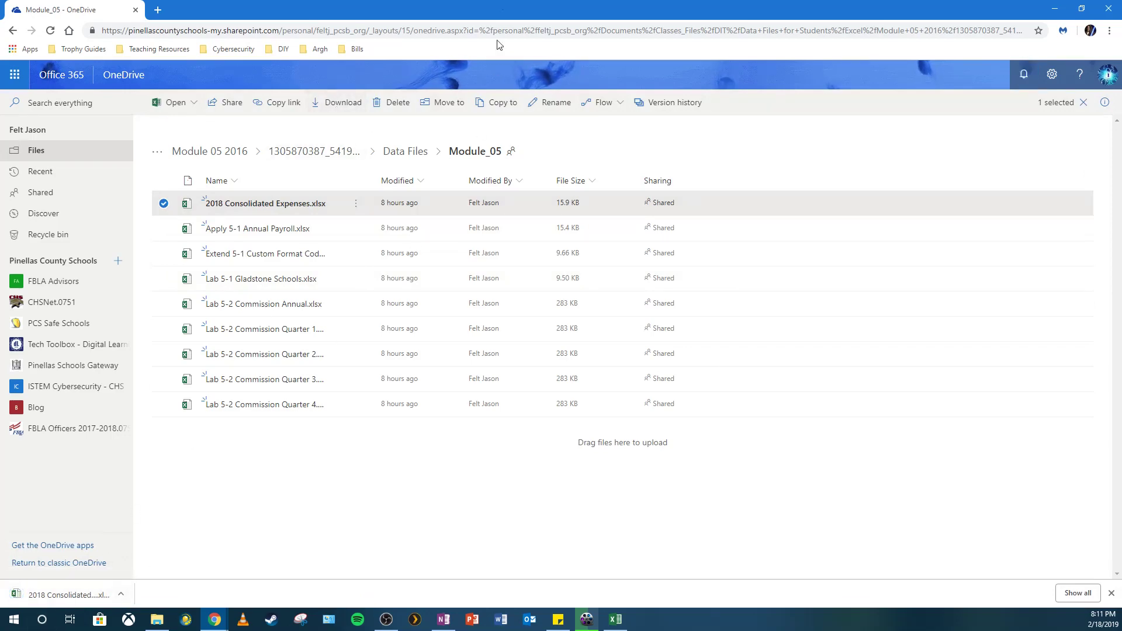
- Copy the downloaded 2018 Consolidated Expenses workbook into Desktop > Office 2016 Tutorials and Projects > Module 4 in File Explorer
{"action": "left_click_drag", "start_coordinate": [520, 7], "coordinate": [0, 58]}
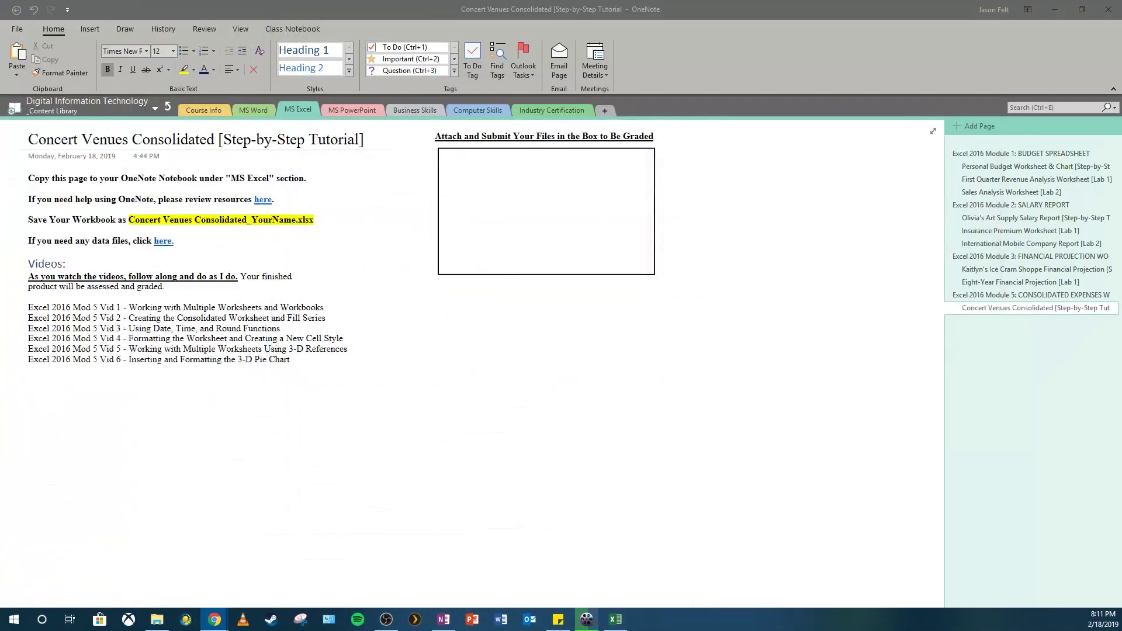
{"action": "left_click", "coordinate": [156, 620]}
{"action": "left_click", "coordinate": [41, 129]}
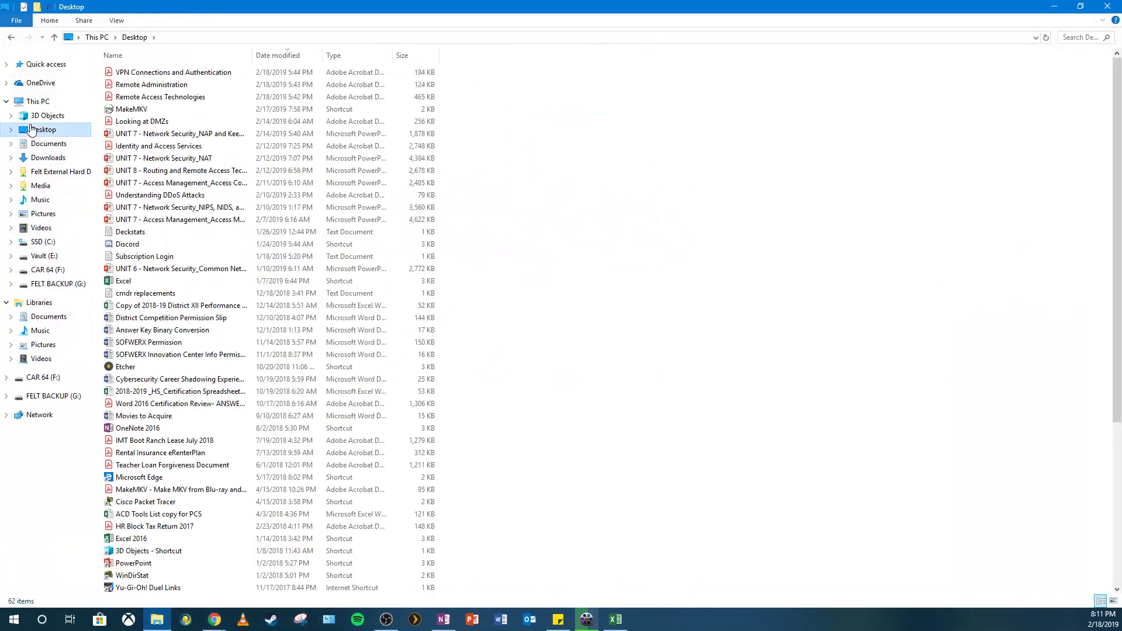
{"action": "scroll", "coordinate": [187, 257], "scroll_direction": "down", "scroll_amount": 6}
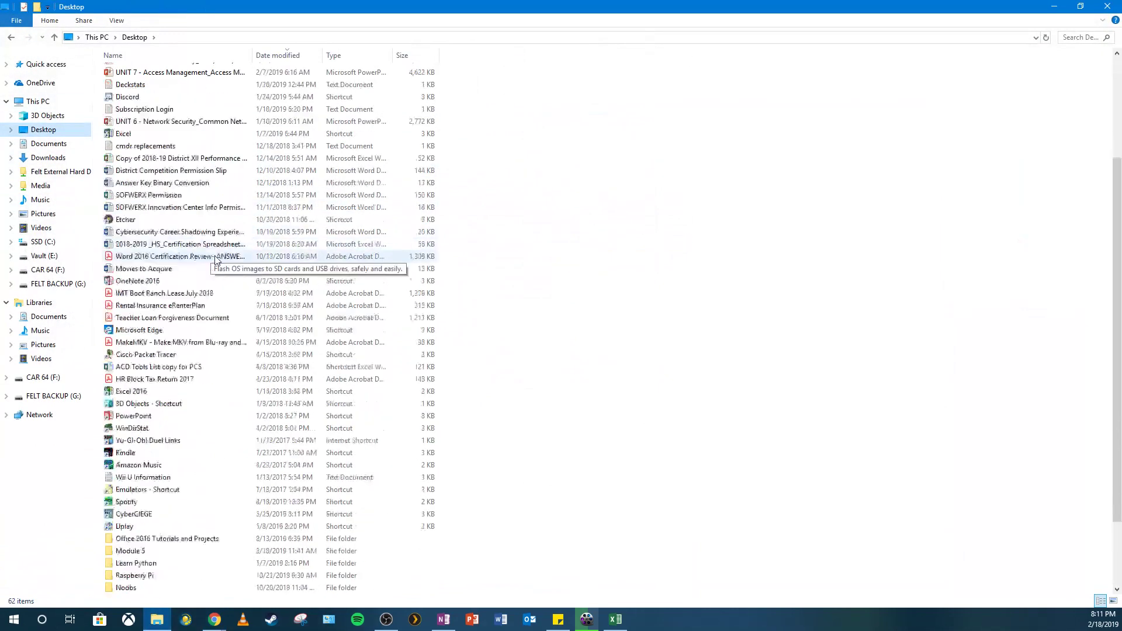
{"action": "double_click", "coordinate": [175, 453]}
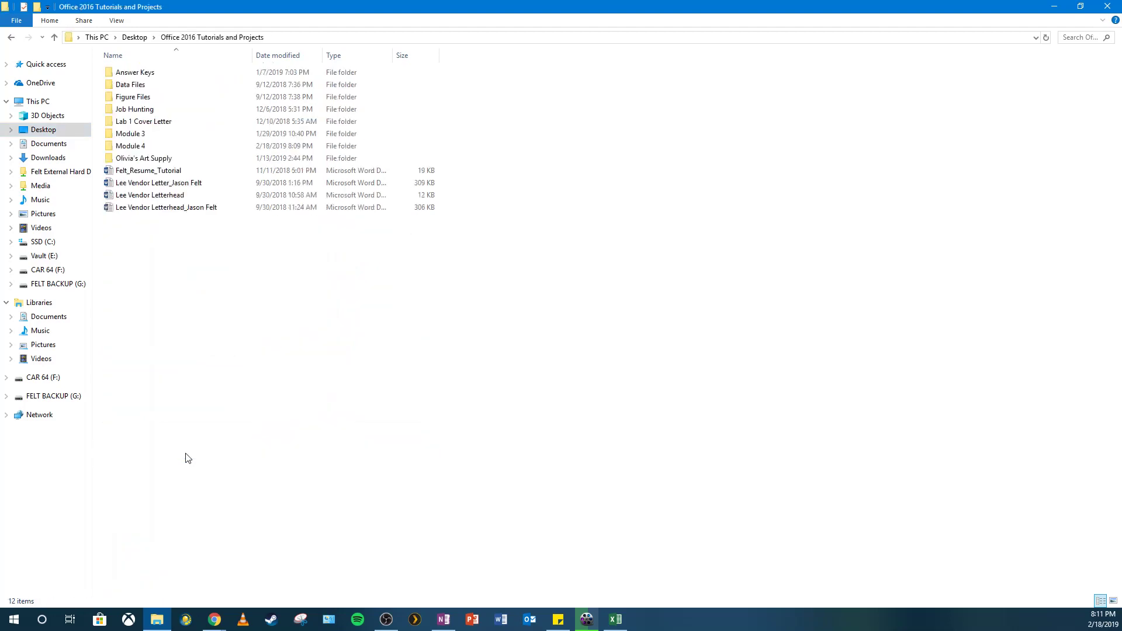
{"action": "double_click", "coordinate": [134, 146]}
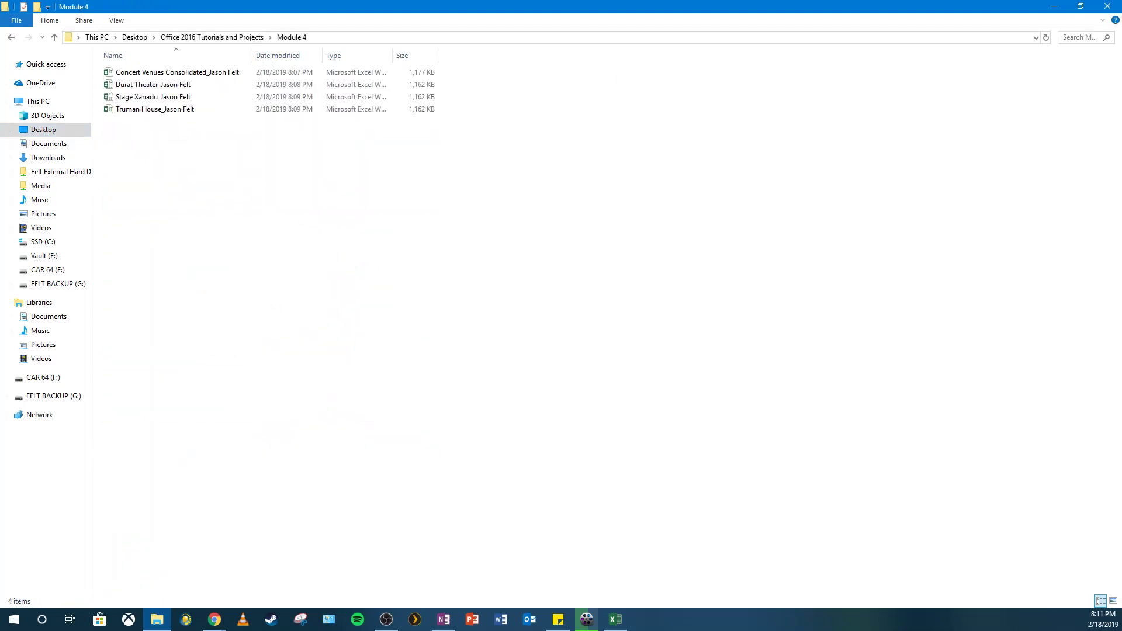
{"action": "left_click_drag", "start_coordinate": [0, 82], "coordinate": [795, 59]}
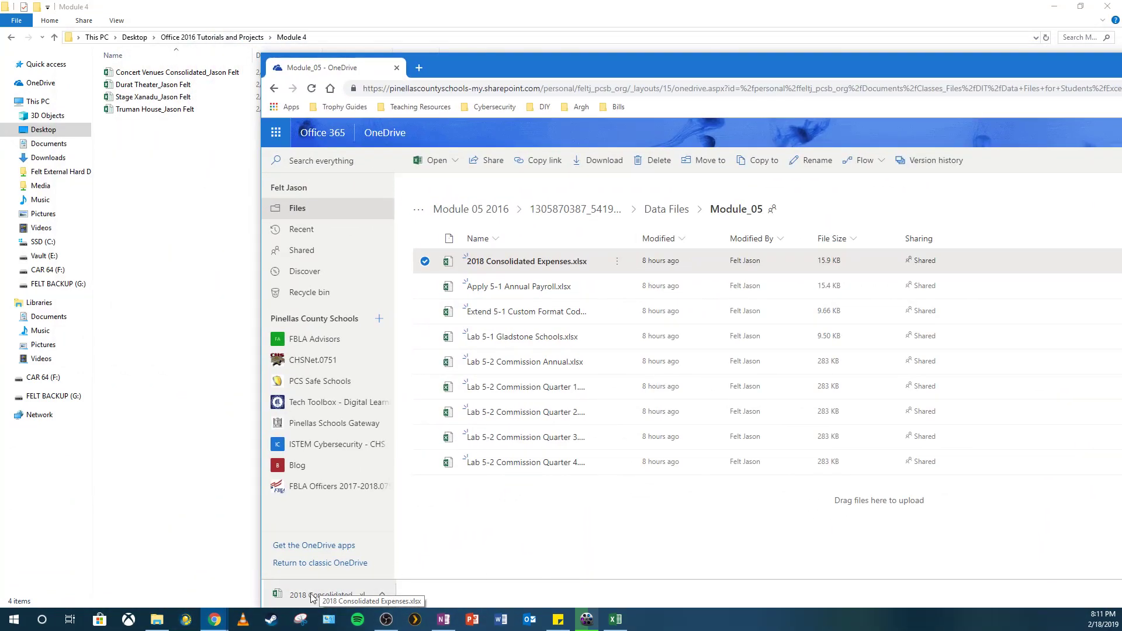
{"action": "left_click_drag", "start_coordinate": [311, 596], "coordinate": [174, 183]}
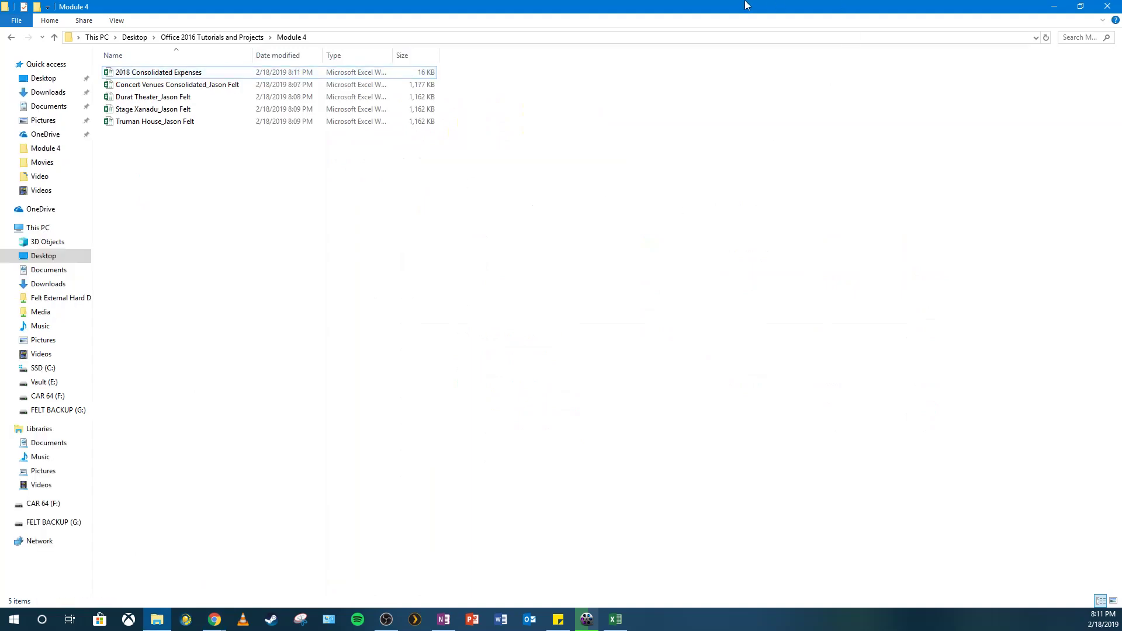
- Minimize the browser, folder and OneNote windows to return to the Concert Venues Consolidated workbook in Excel
{"action": "left_click_drag", "start_coordinate": [745, 5], "coordinate": [664, 67]}
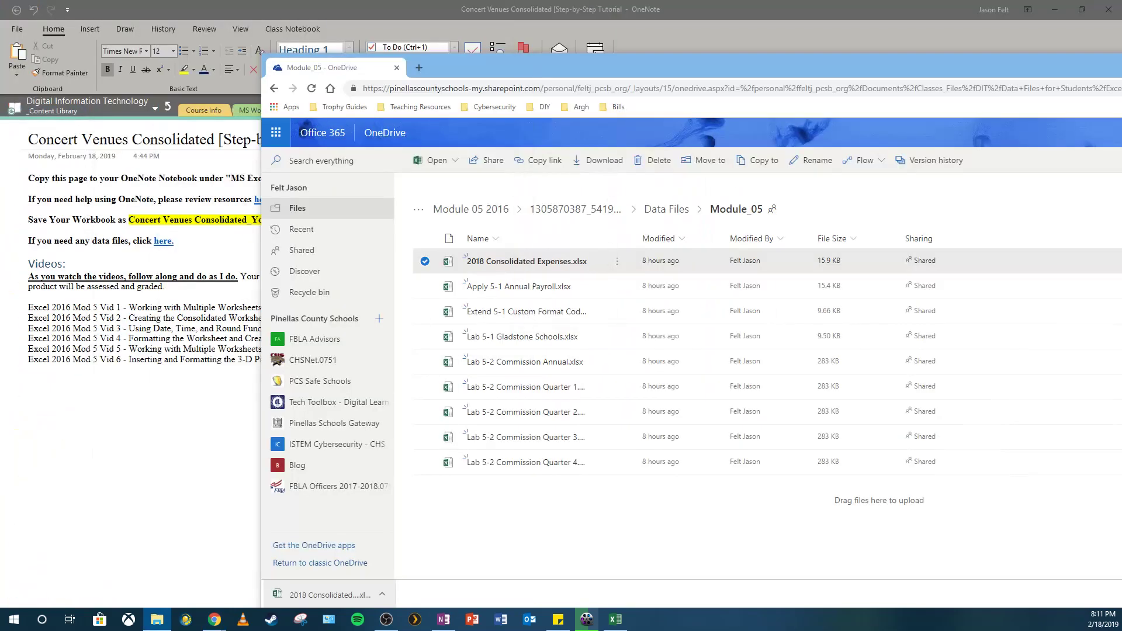
{"action": "left_click_drag", "start_coordinate": [970, 72], "coordinate": [372, 72]}
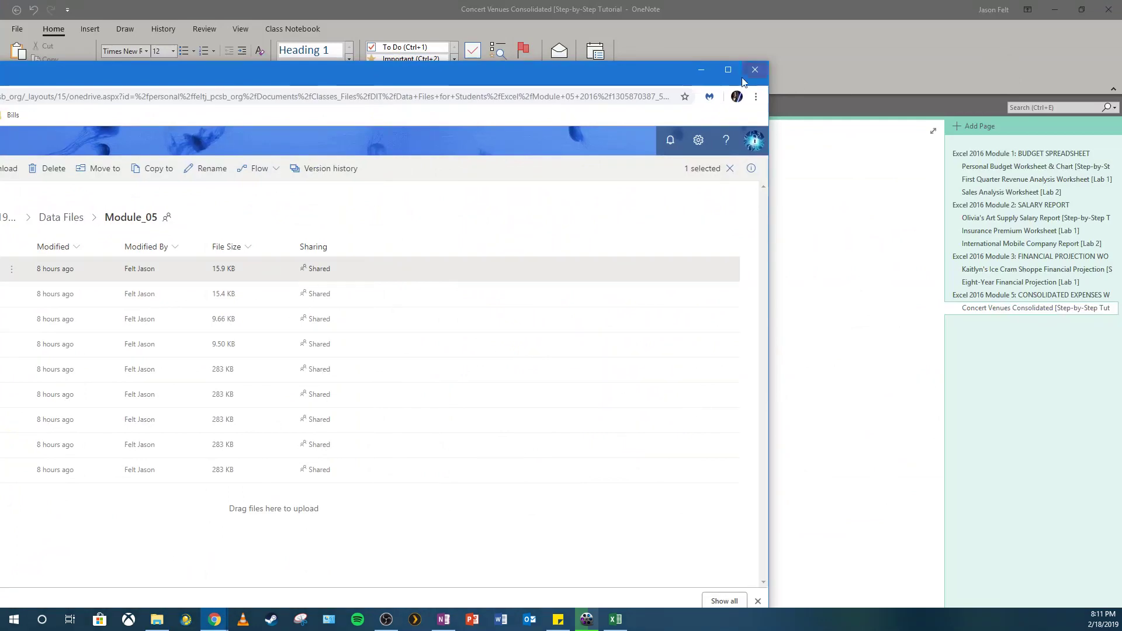
{"action": "left_click", "coordinate": [699, 72]}
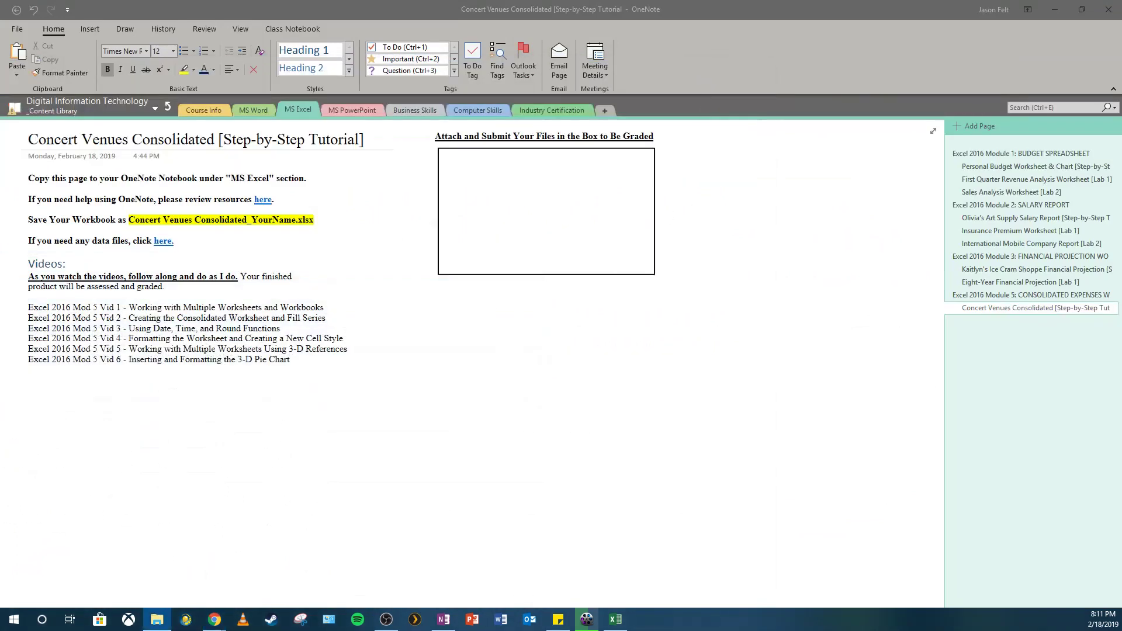
{"action": "left_click_drag", "start_coordinate": [533, 6], "coordinate": [695, 1]}
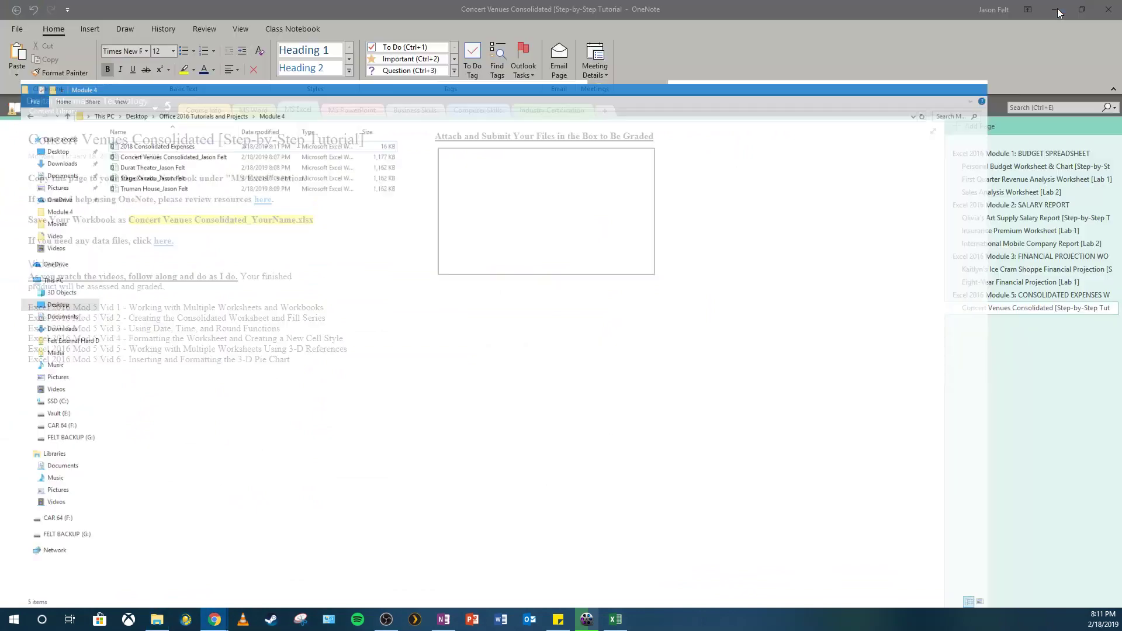
{"action": "left_click", "coordinate": [1056, 7]}
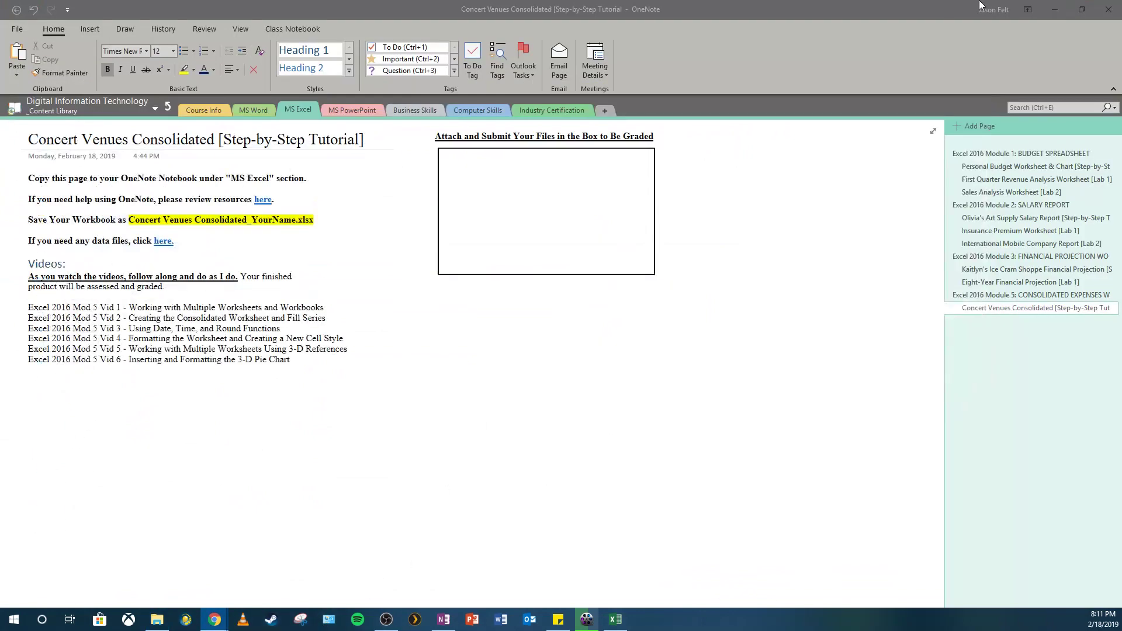
{"action": "left_click", "coordinate": [1055, 9]}
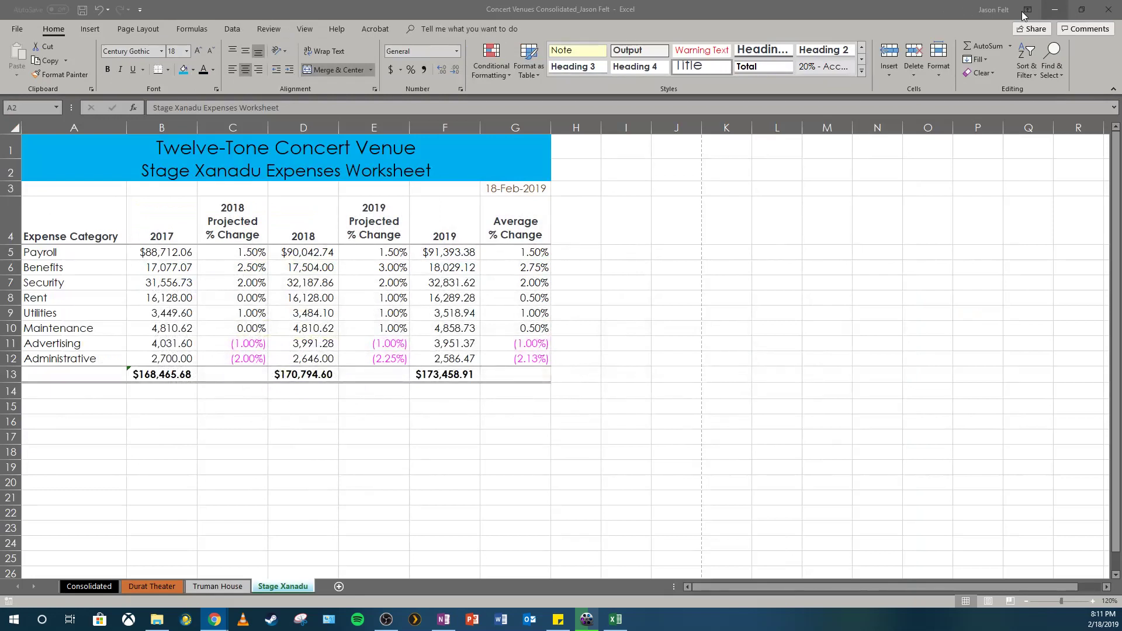
- Open the 2018 Consolidated Expenses workbook from the Module 4 folder and enable editing in it
{"action": "left_click", "coordinate": [156, 619]}
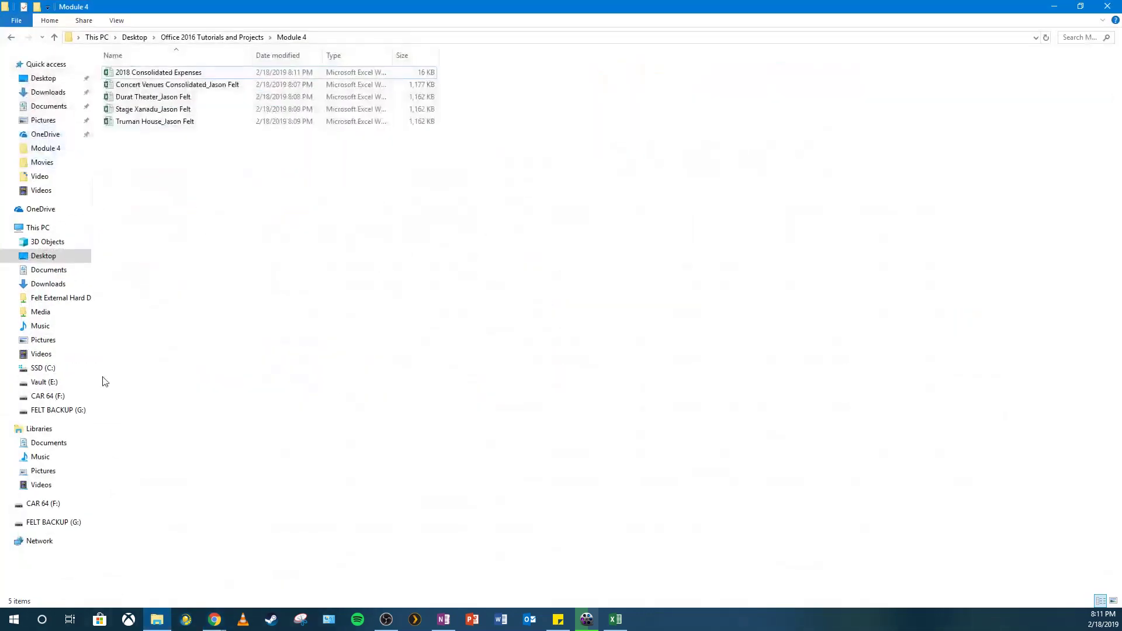
{"action": "double_click", "coordinate": [158, 73]}
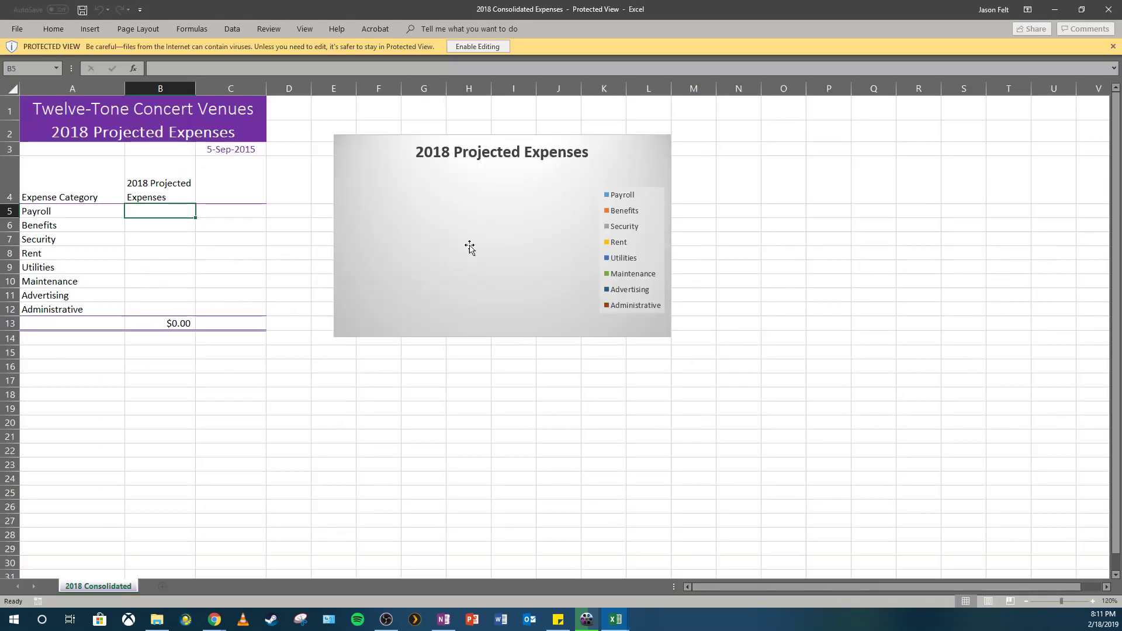
{"action": "left_click", "coordinate": [477, 46]}
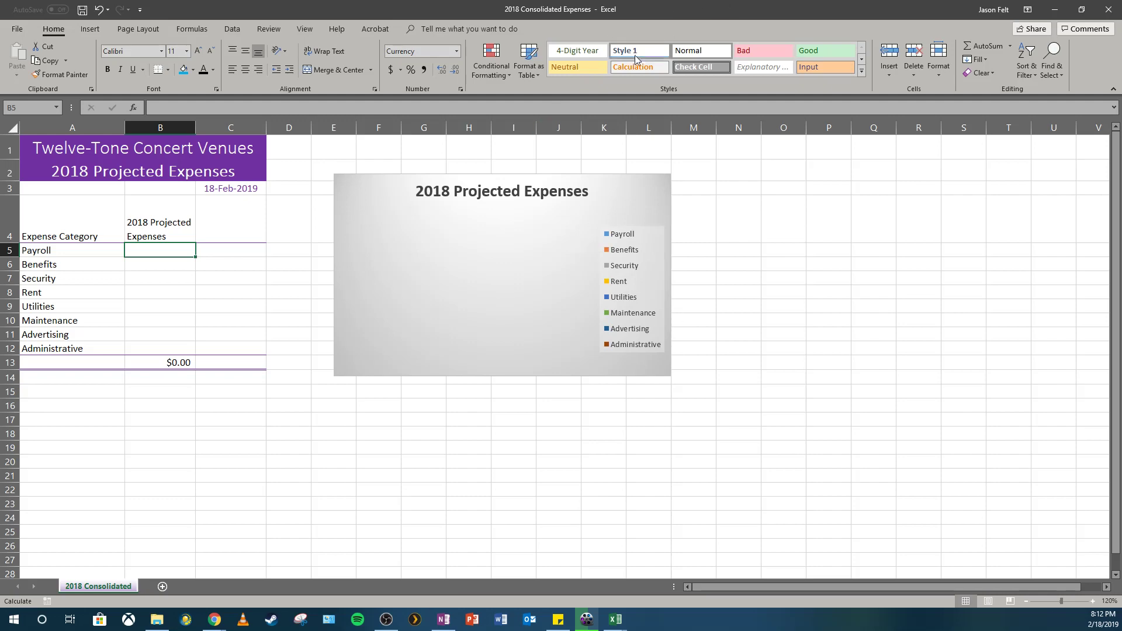
- Close the 2018 Consolidated Expenses workbook and display the list of open Excel windows
{"action": "left_click", "coordinate": [1095, 11]}
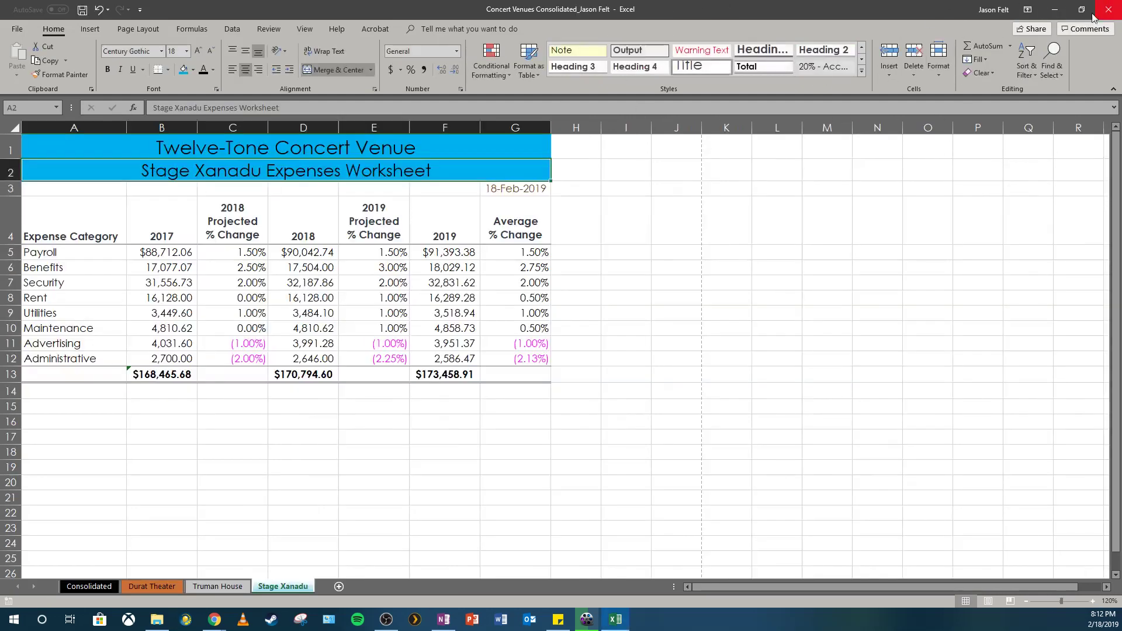
{"action": "left_click", "coordinate": [297, 29]}
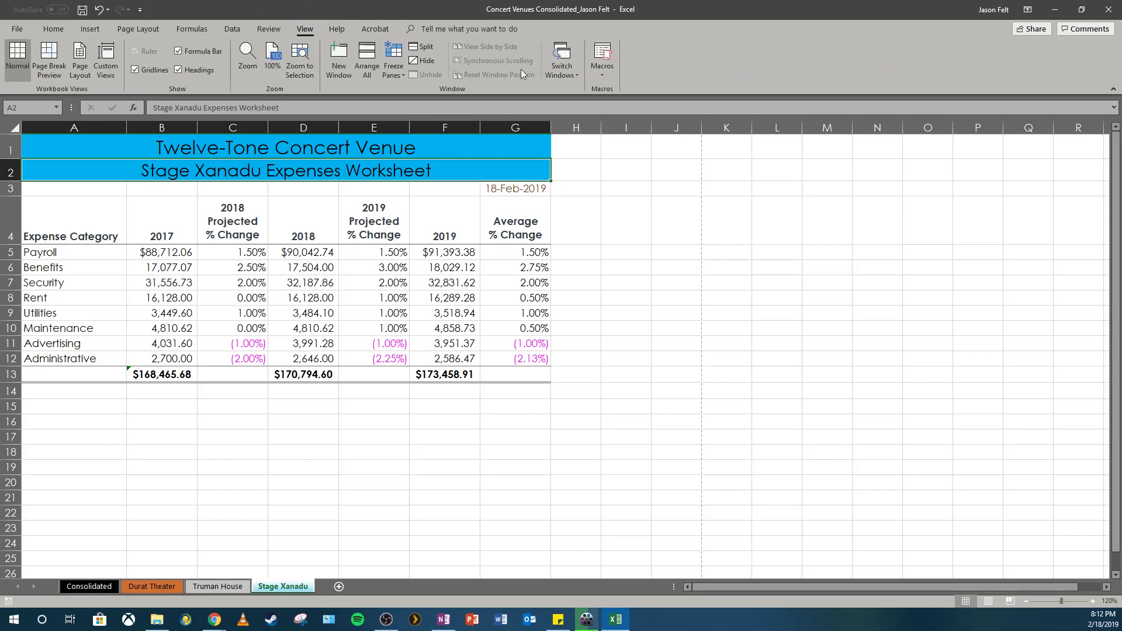
{"action": "left_click", "coordinate": [567, 69]}
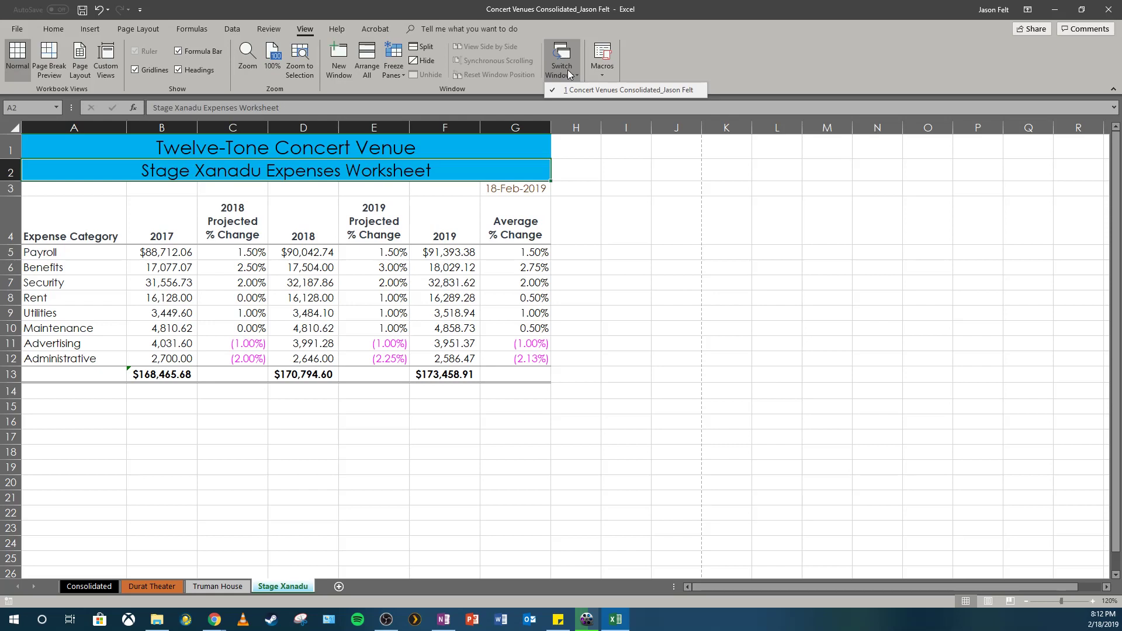
- Reopen 2018 Consolidated Expenses from the Module 4 folder and minimize it to return to the Concert Venues Consolidated workbook
{"action": "left_click", "coordinate": [156, 619]}
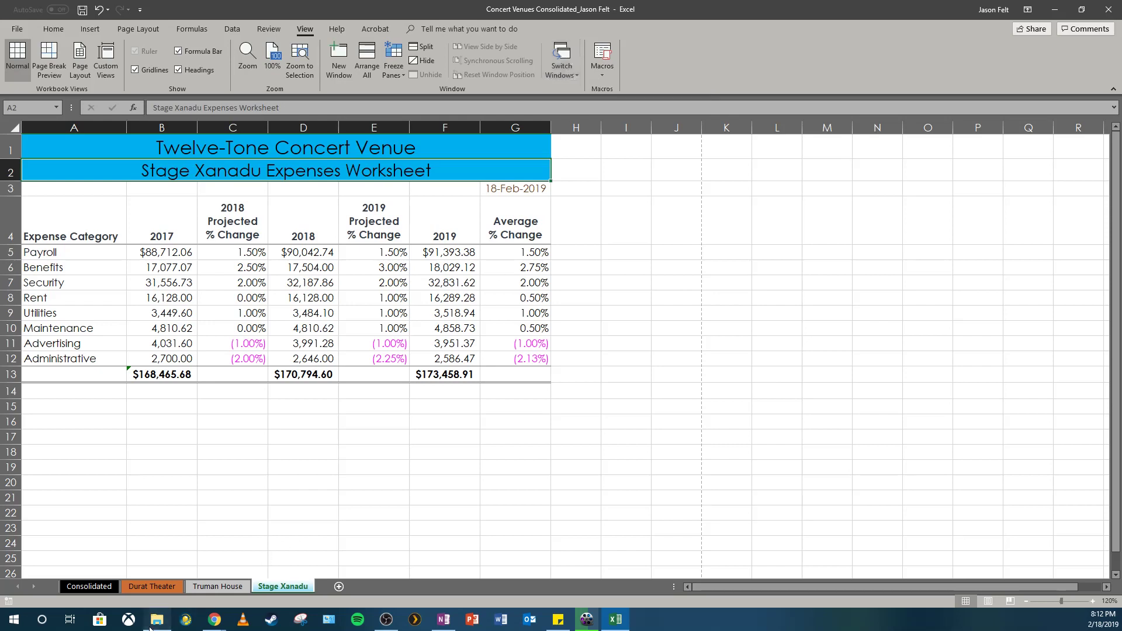
{"action": "double_click", "coordinate": [188, 73]}
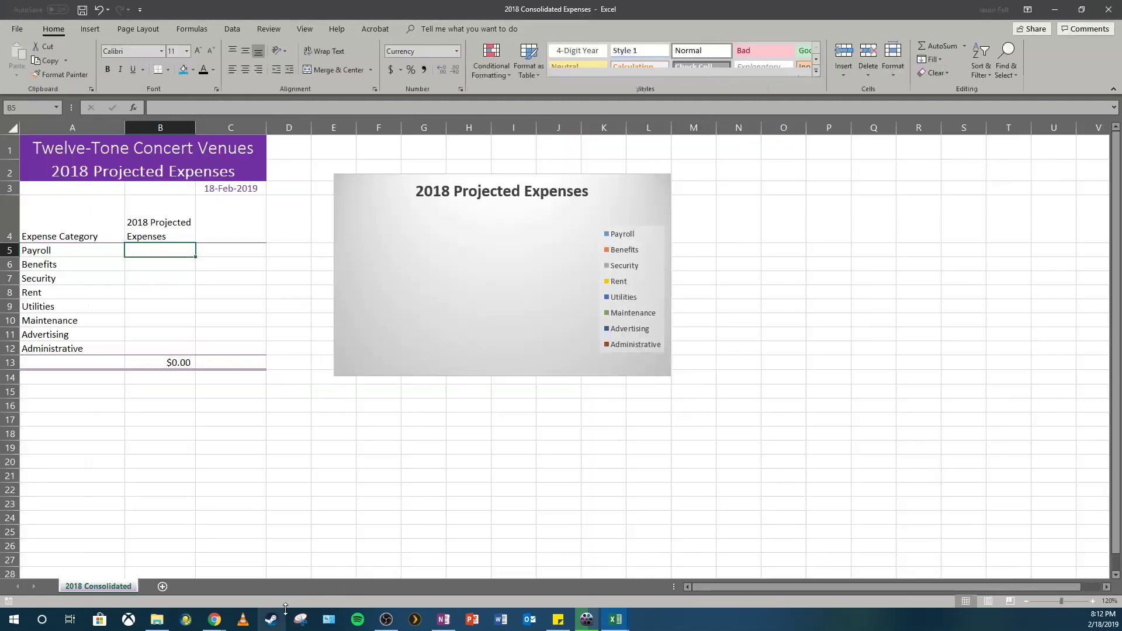
{"action": "left_click", "coordinate": [1055, 9]}
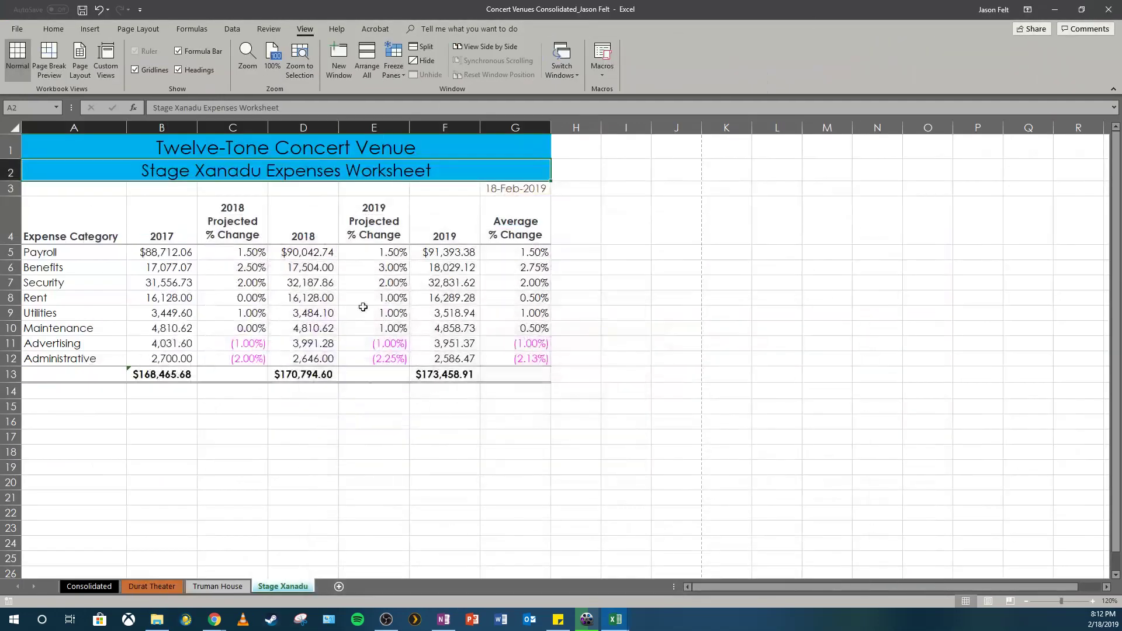
- Open the Durat Theater, Stage Xanadu and Truman House workbooks from the Module 4 folder
{"action": "left_click", "coordinate": [156, 621]}
{"action": "double_click", "coordinate": [195, 98]}
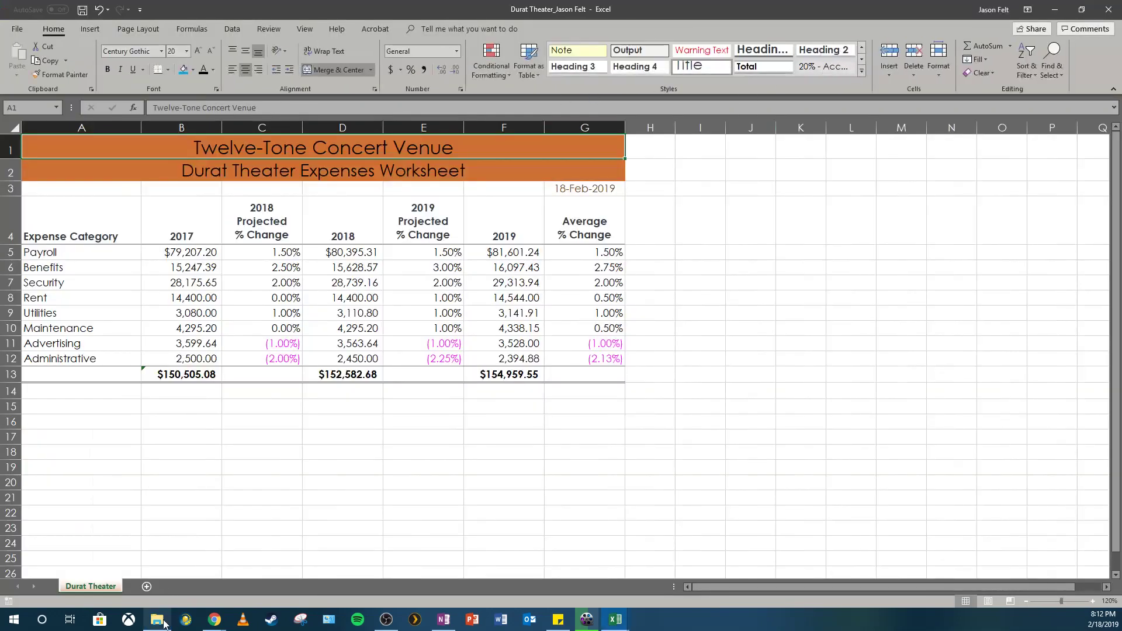
{"action": "left_click", "coordinate": [157, 620]}
{"action": "left_click", "coordinate": [189, 111]}
{"action": "left_click", "coordinate": [157, 620]}
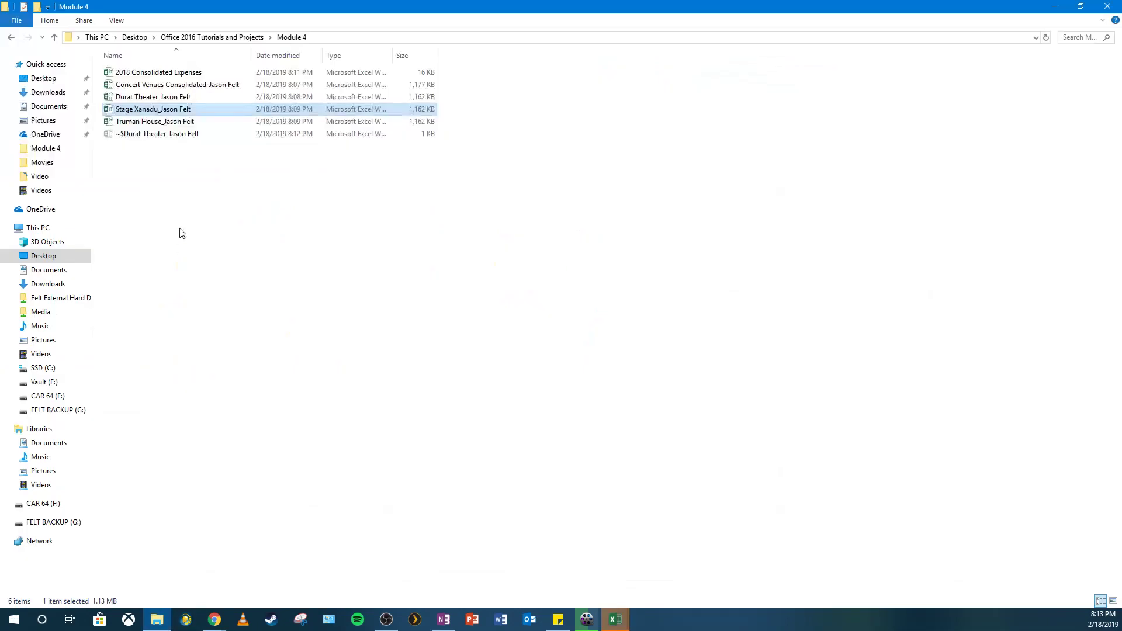
{"action": "double_click", "coordinate": [147, 122]}
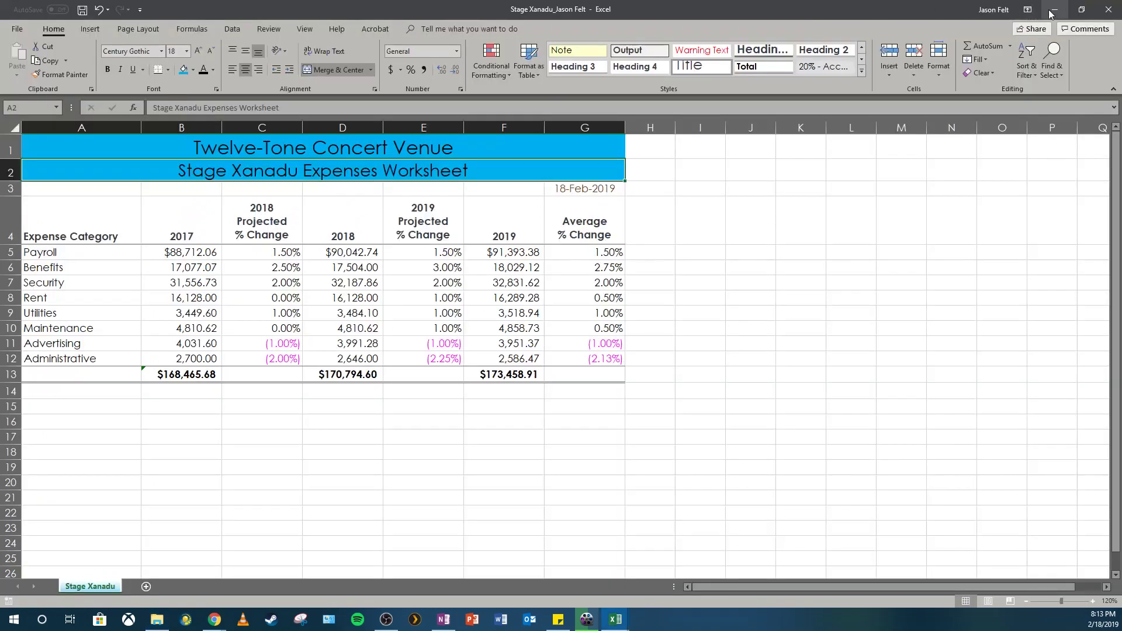
- Minimize the Stage Xanadu workbook and return to the Consolidated sheet of the Concert Venues Consolidated workbook
{"action": "left_click", "coordinate": [1053, 9]}
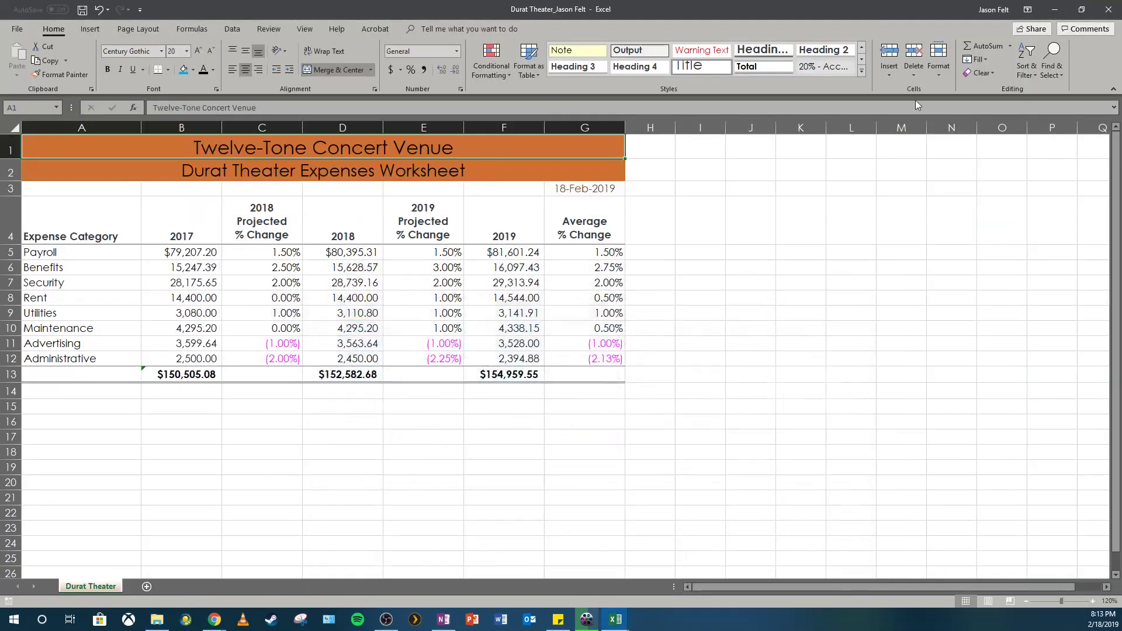
{"action": "left_click", "coordinate": [614, 620]}
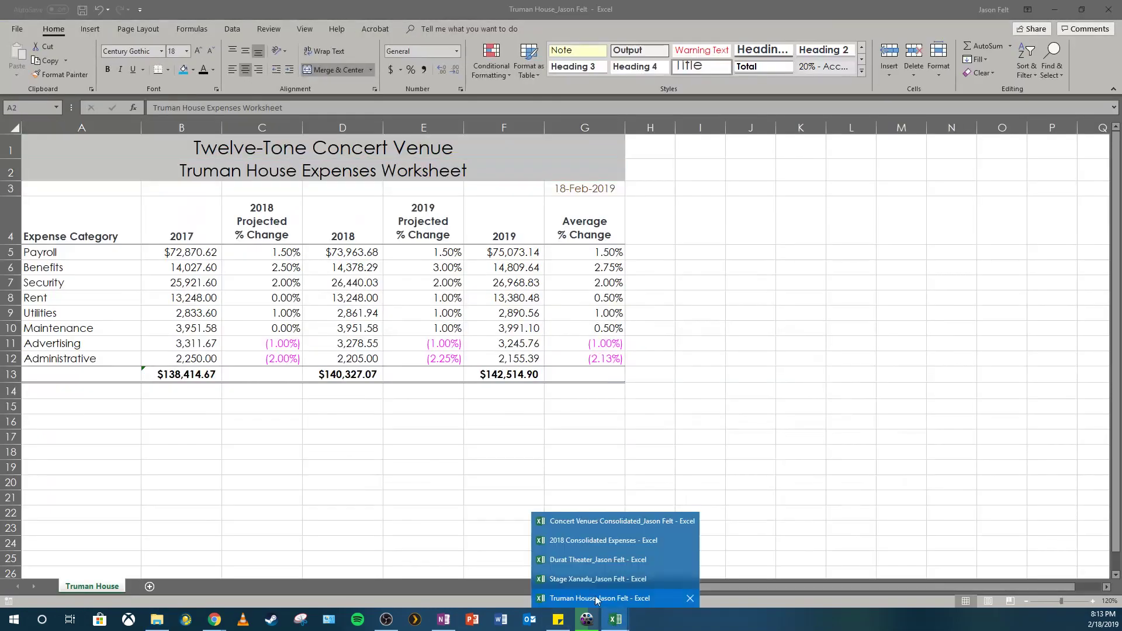
{"action": "left_click", "coordinate": [587, 522]}
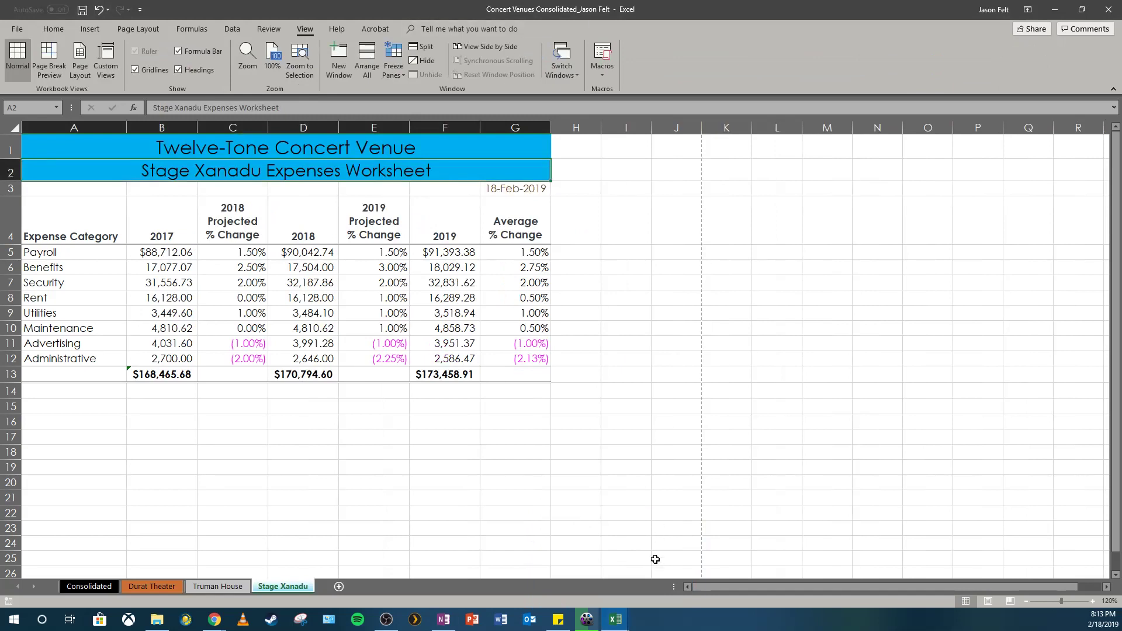
{"action": "left_click", "coordinate": [89, 586]}
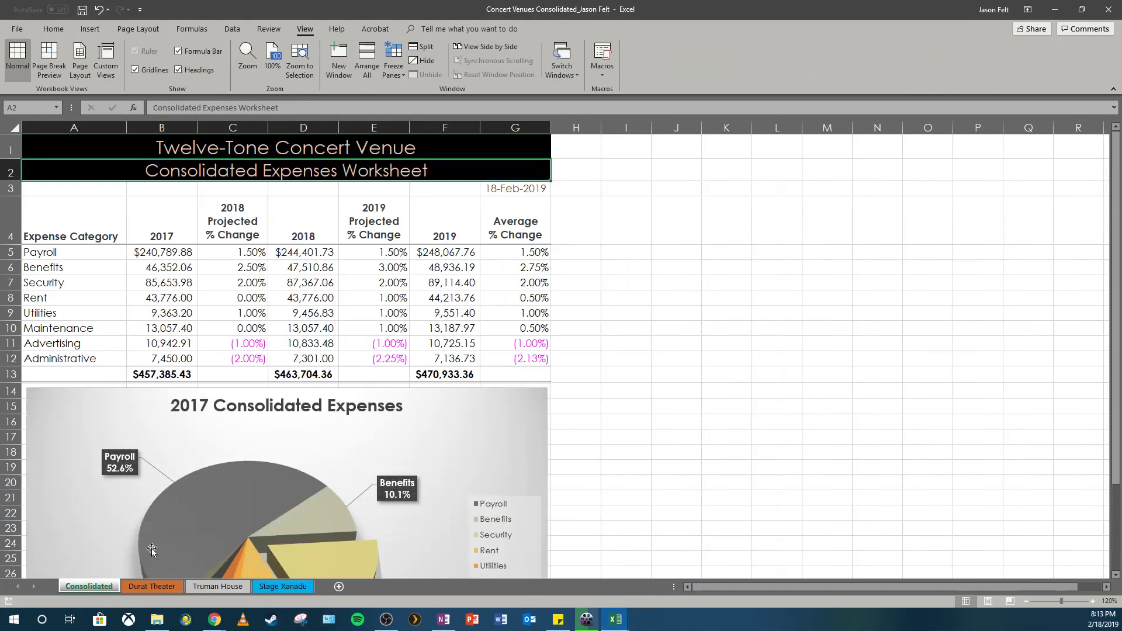
- View 2018 Consolidated Expenses and then Stage Xanadu by switching windows, minimizing each to return to Concert Venues Consolidated
{"action": "left_click", "coordinate": [563, 61]}
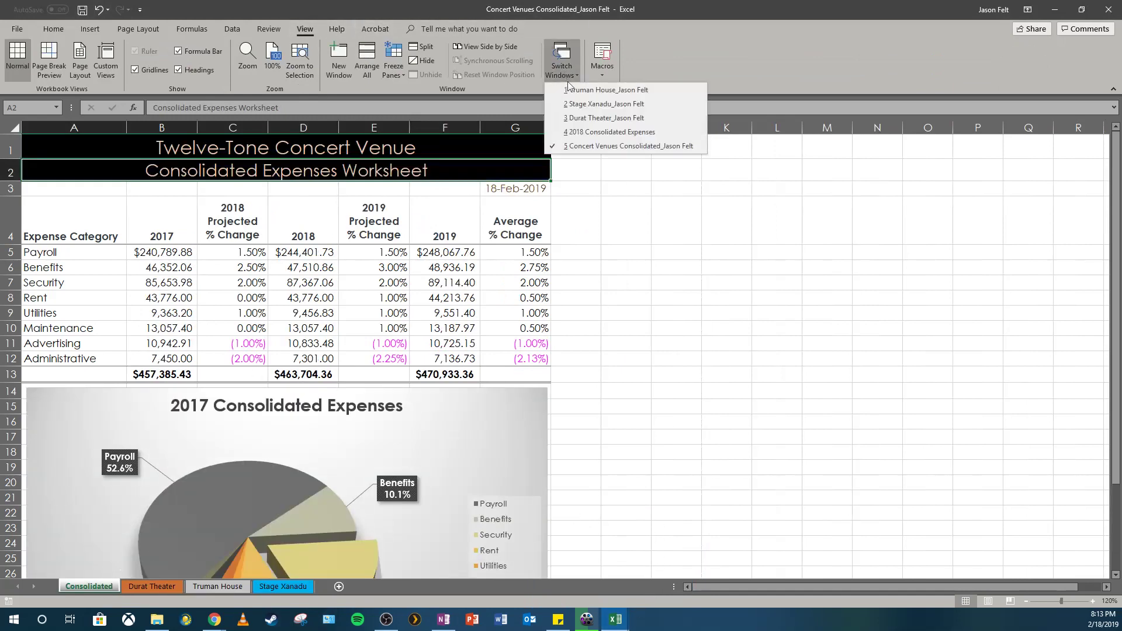
{"action": "left_click", "coordinate": [596, 131]}
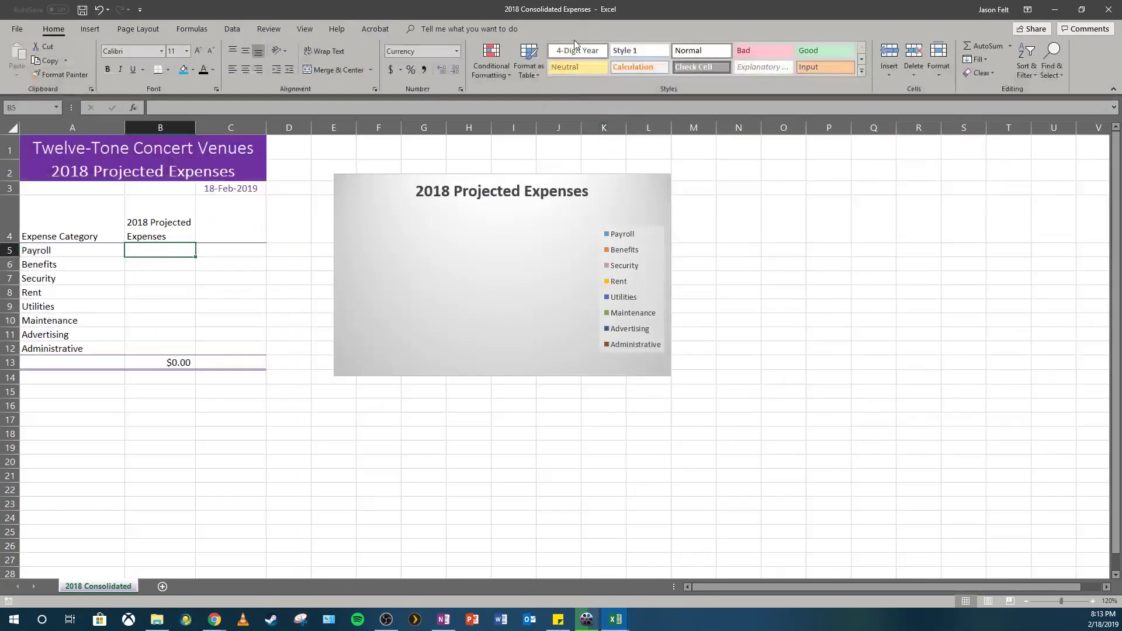
{"action": "left_click", "coordinate": [1054, 9]}
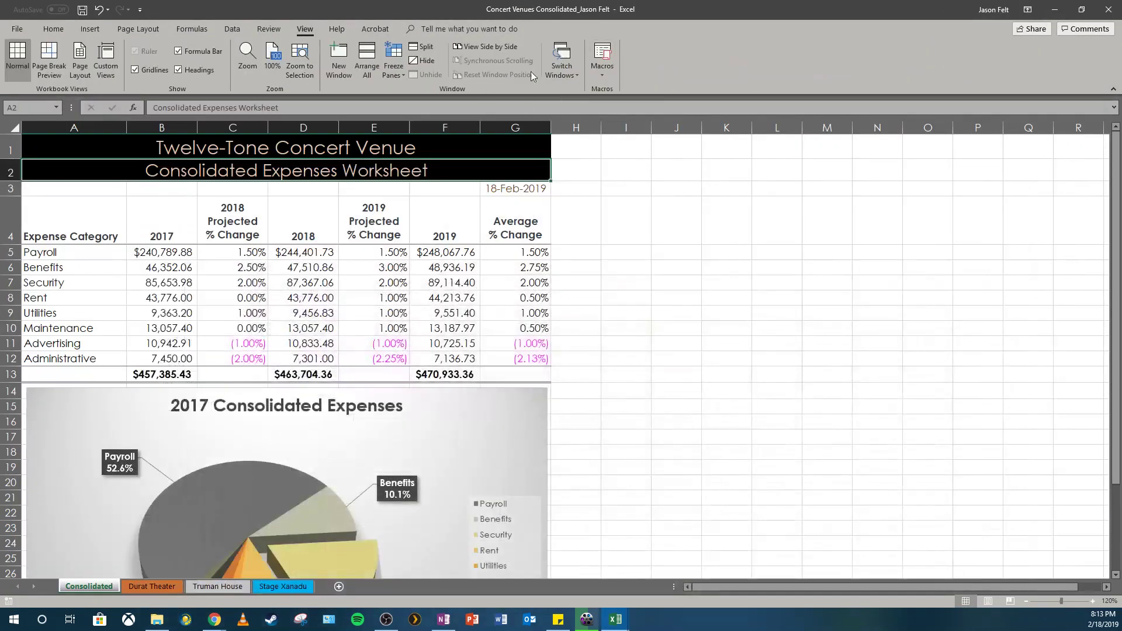
{"action": "left_click", "coordinate": [562, 61]}
{"action": "left_click", "coordinate": [570, 108]}
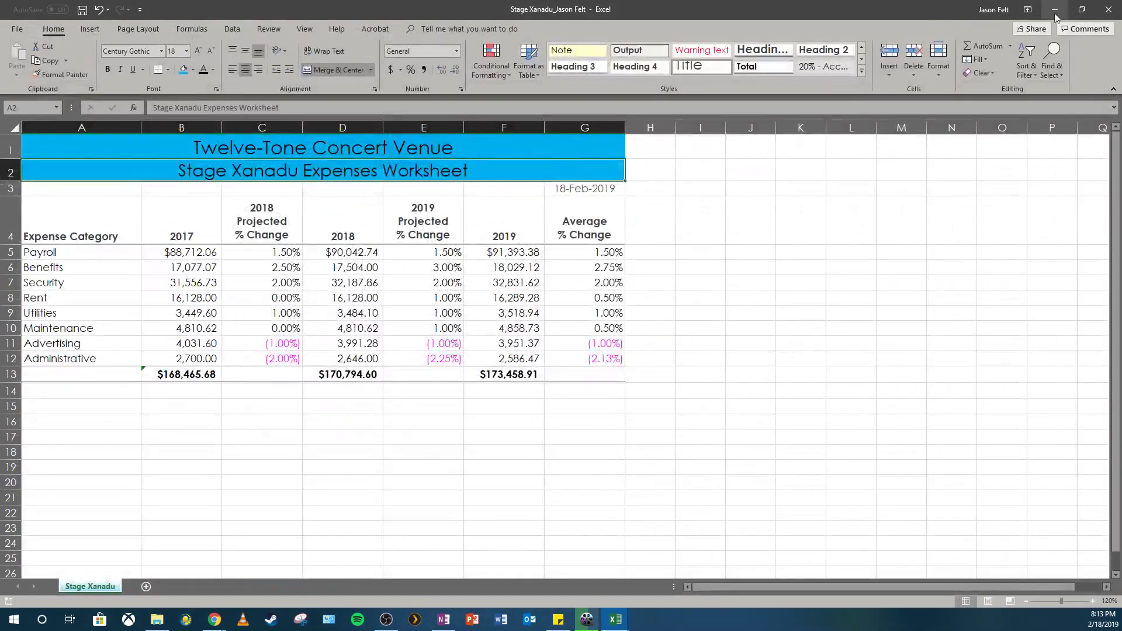
{"action": "left_click", "coordinate": [1051, 10]}
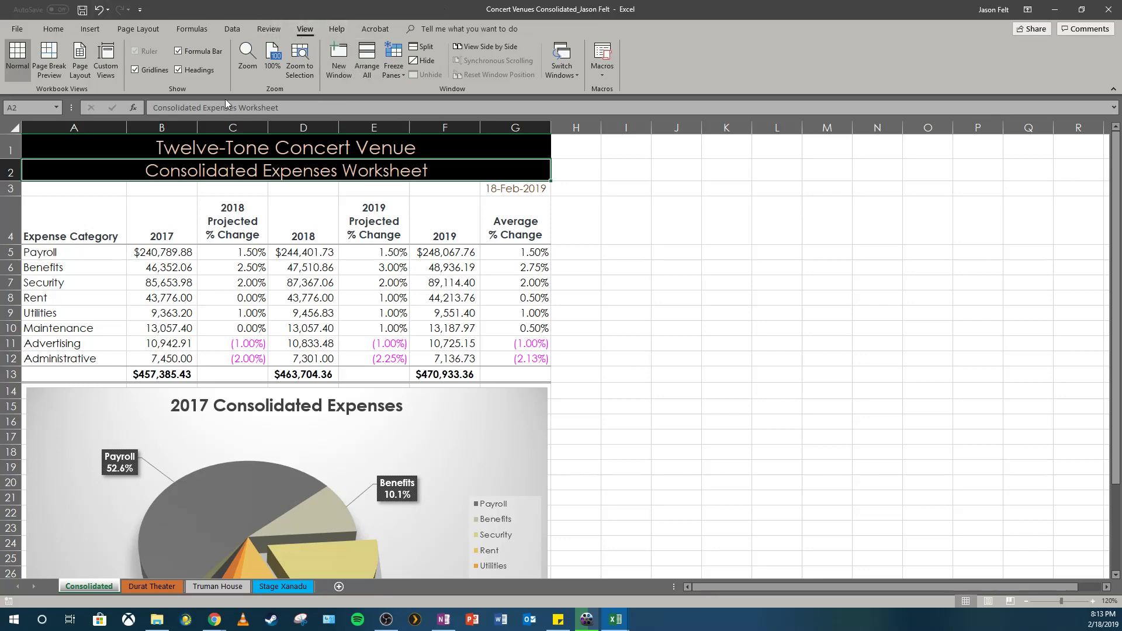
- Arrange all open workbook windows vertically
{"action": "left_click", "coordinate": [366, 69]}
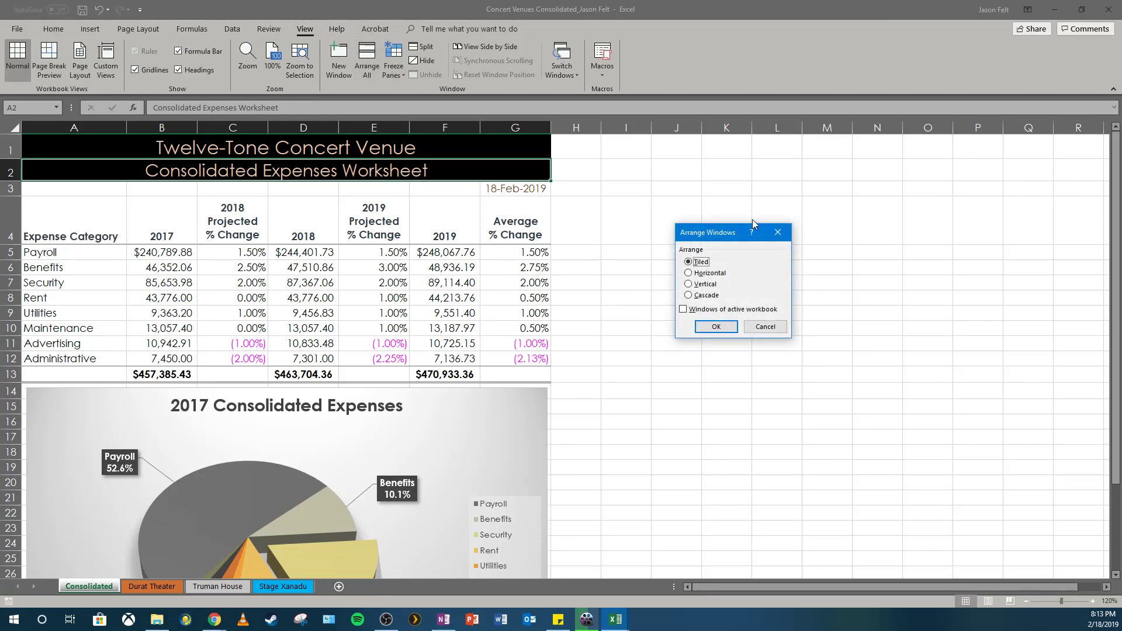
{"action": "left_click", "coordinate": [713, 285]}
{"action": "left_click", "coordinate": [717, 326]}
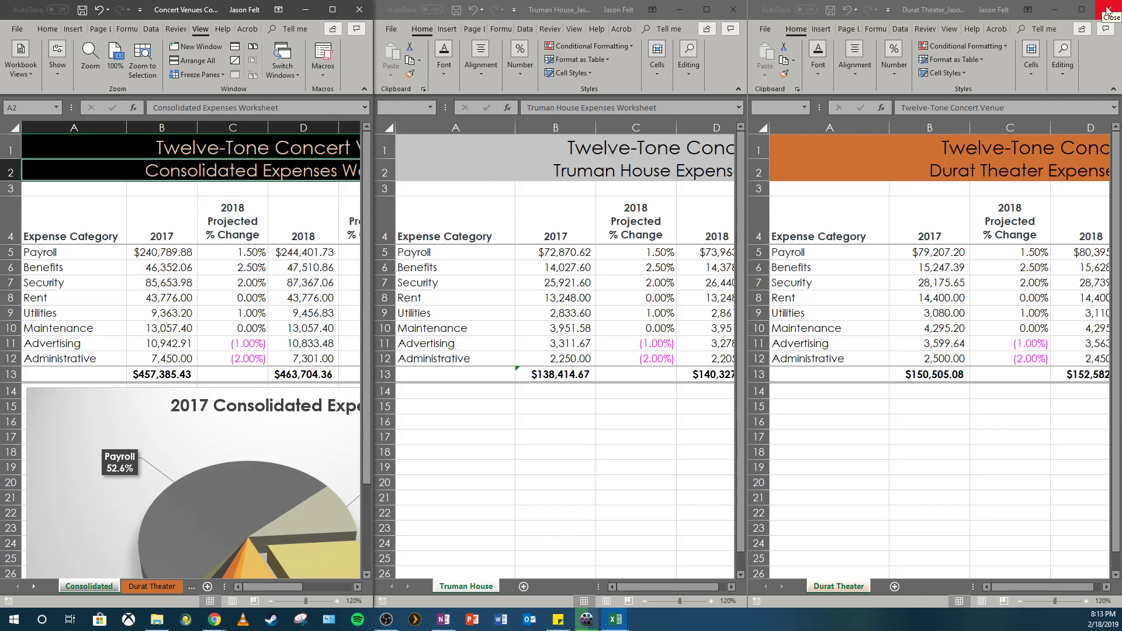
- Restore the Durat Theater and Truman House windows to full size and minimize each one
{"action": "double_click", "coordinate": [1008, 15]}
{"action": "left_click_drag", "start_coordinate": [988, 16], "coordinate": [880, 14]}
{"action": "double_click", "coordinate": [834, 12]}
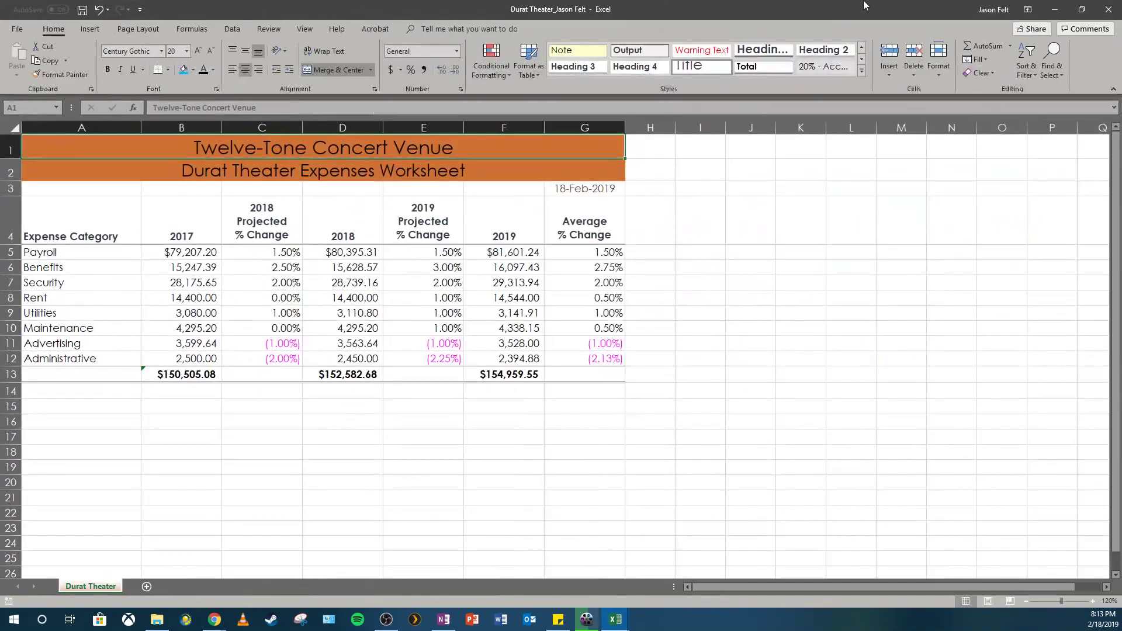
{"action": "left_click", "coordinate": [1055, 9]}
{"action": "double_click", "coordinate": [570, 9]}
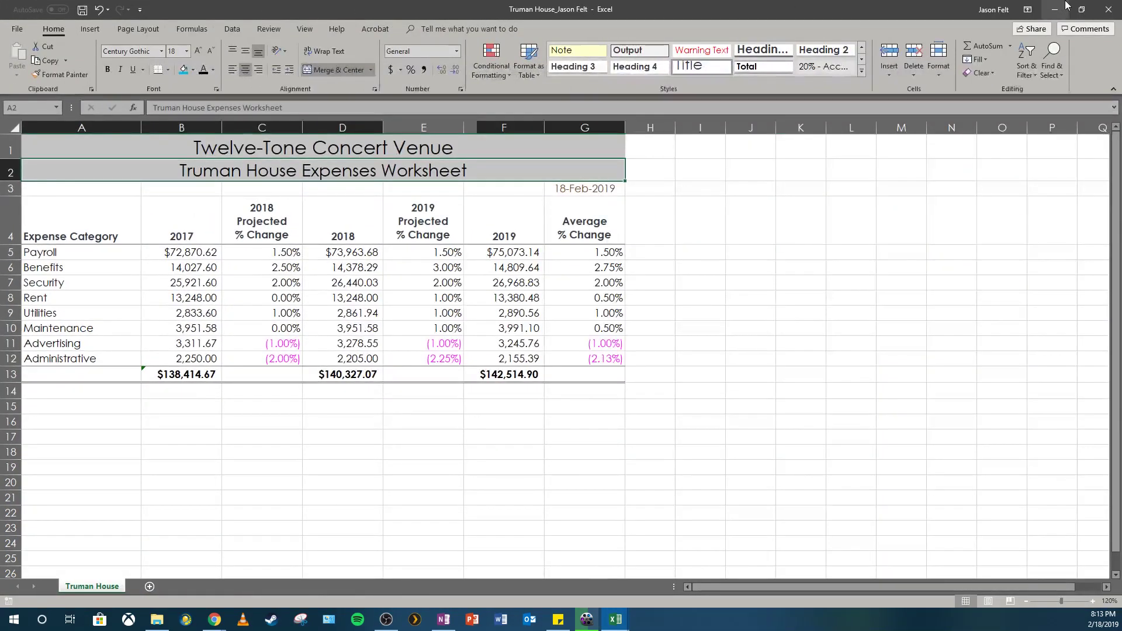
{"action": "left_click", "coordinate": [1055, 9]}
- Minimize the Concert Venues Consolidated and Module 4 folder windows and bring 2018 Consolidated Expenses to the front
{"action": "left_click", "coordinate": [316, 10]}
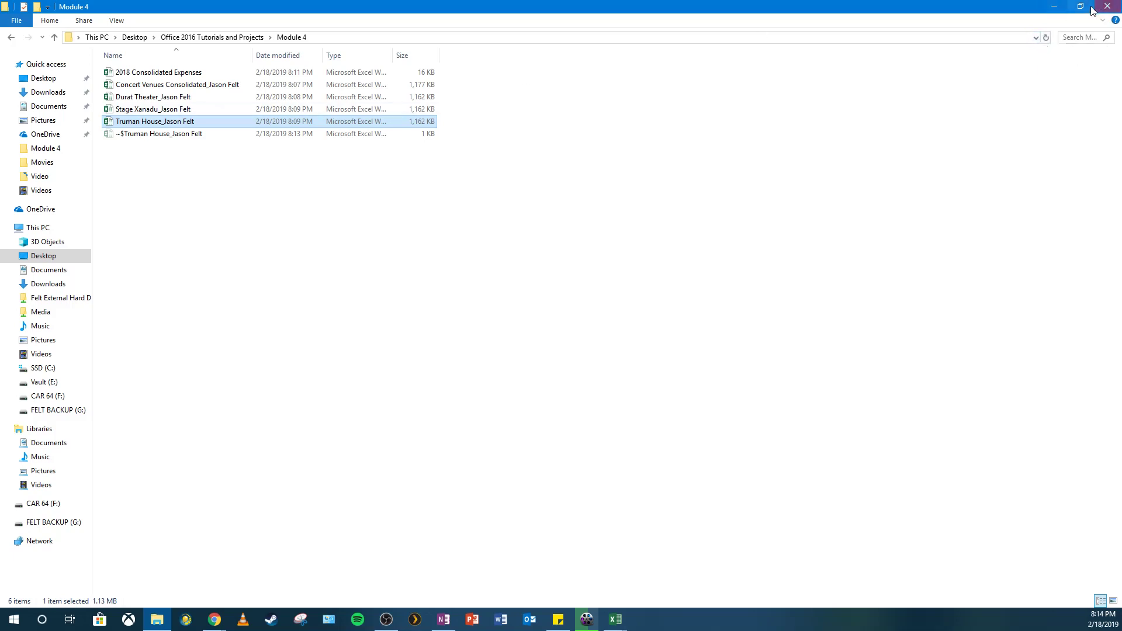
{"action": "left_click", "coordinate": [1054, 6]}
{"action": "mouse_move", "coordinate": [615, 619]}
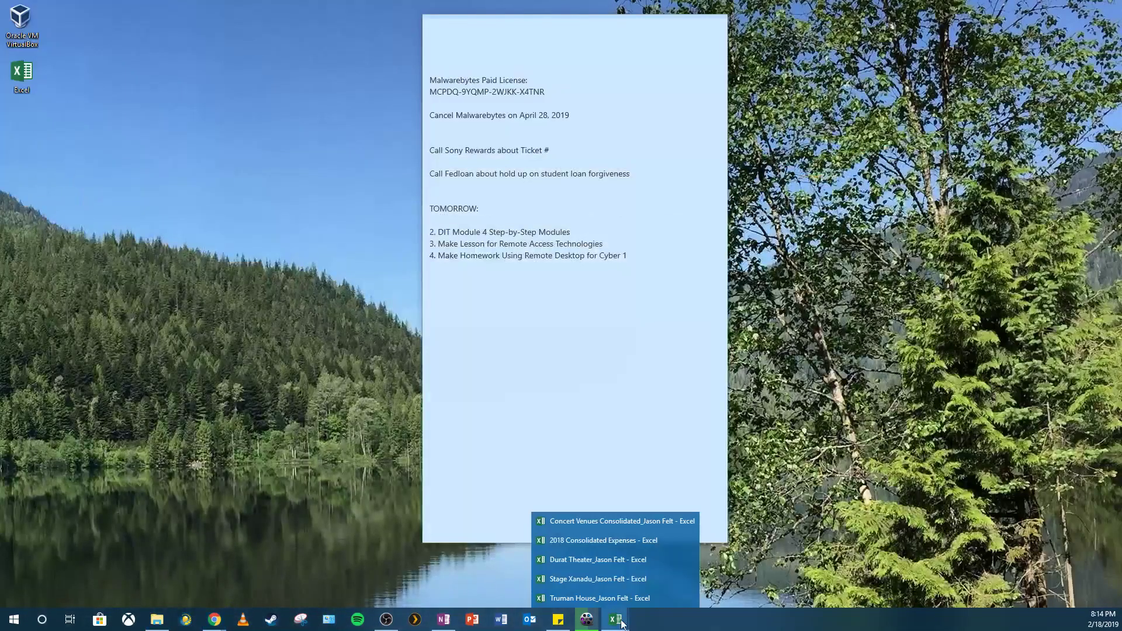
{"action": "left_click", "coordinate": [610, 540]}
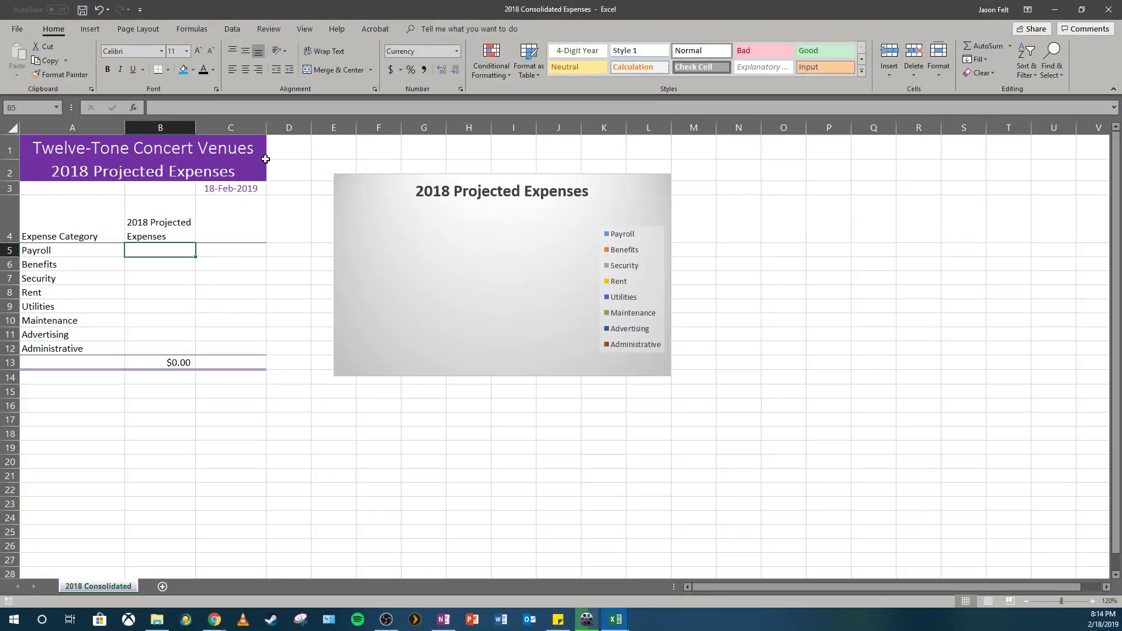
- Start a SUM formula in Payroll cell B5 with cell D5 of the Durat Theater workbook as its first argument
{"action": "left_click", "coordinate": [1010, 46]}
{"action": "left_click", "coordinate": [1001, 63]}
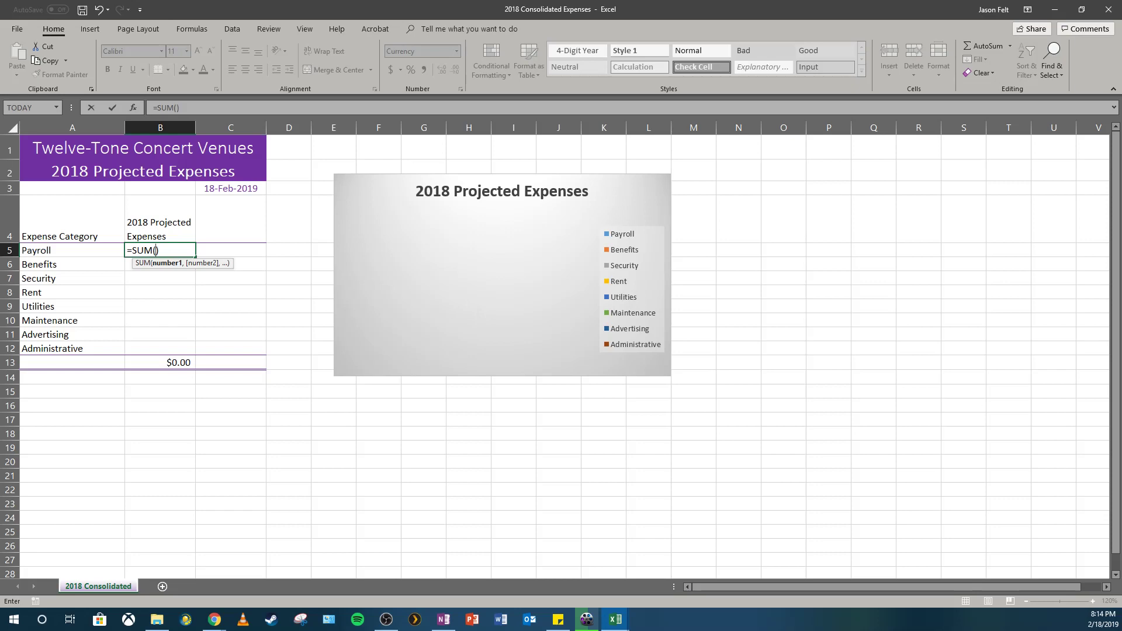
{"action": "left_click", "coordinate": [305, 29]}
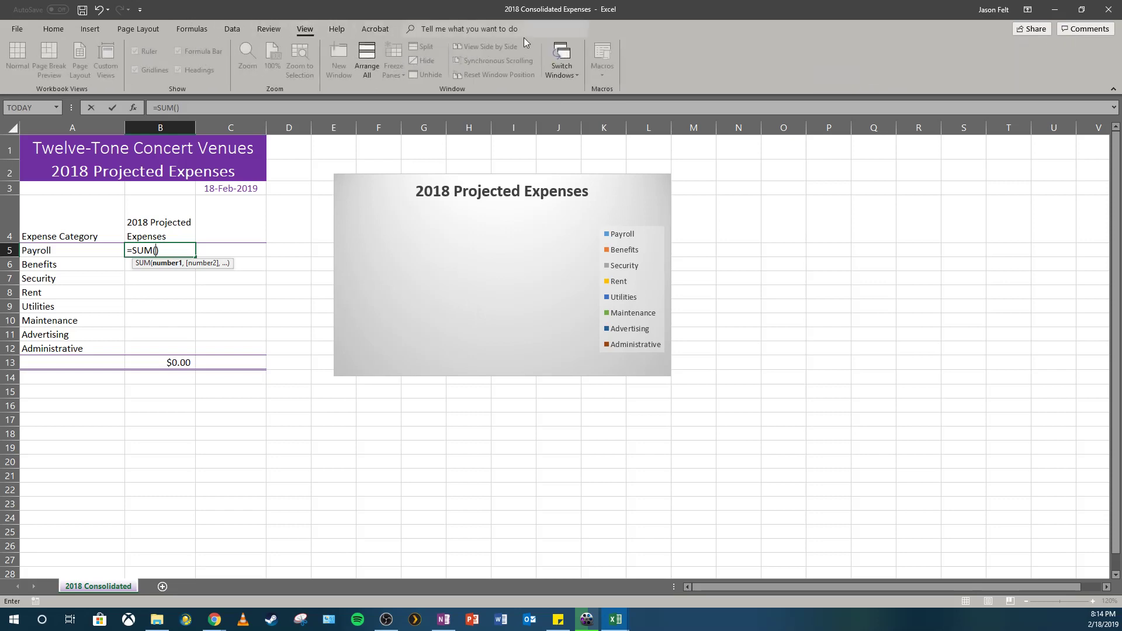
{"action": "left_click", "coordinate": [551, 69]}
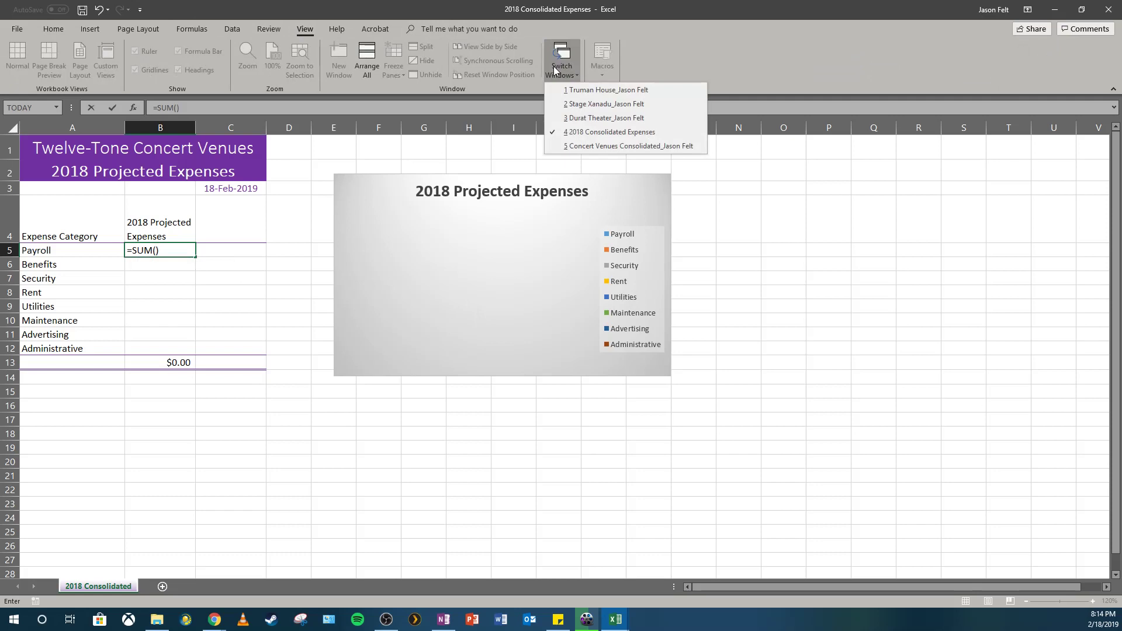
{"action": "left_click", "coordinate": [605, 119]}
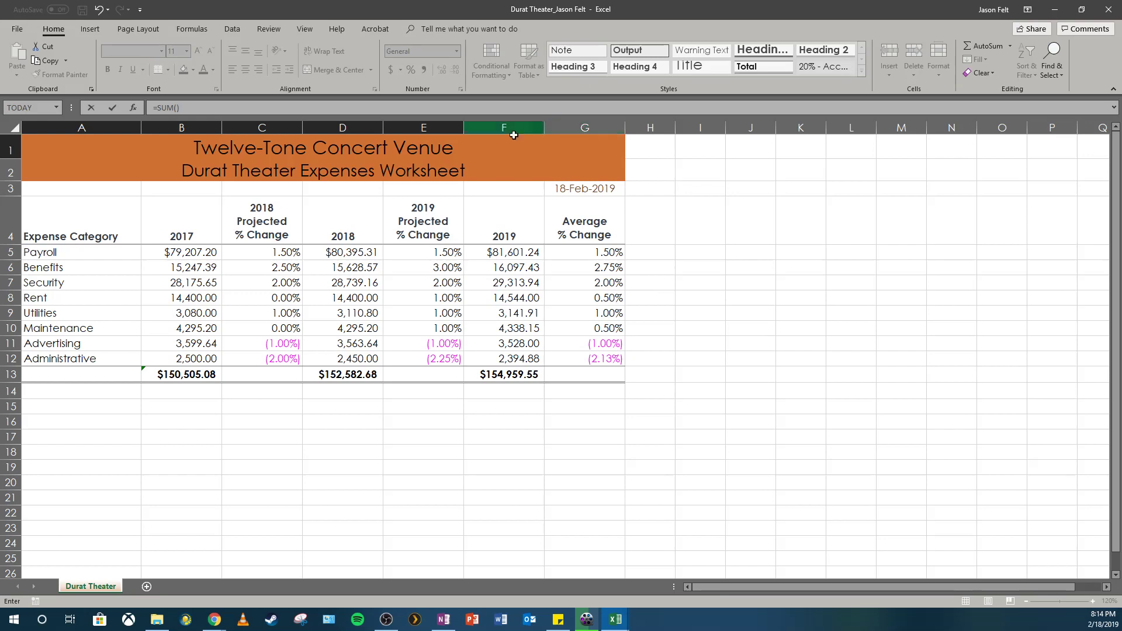
{"action": "left_click", "coordinate": [337, 251]}
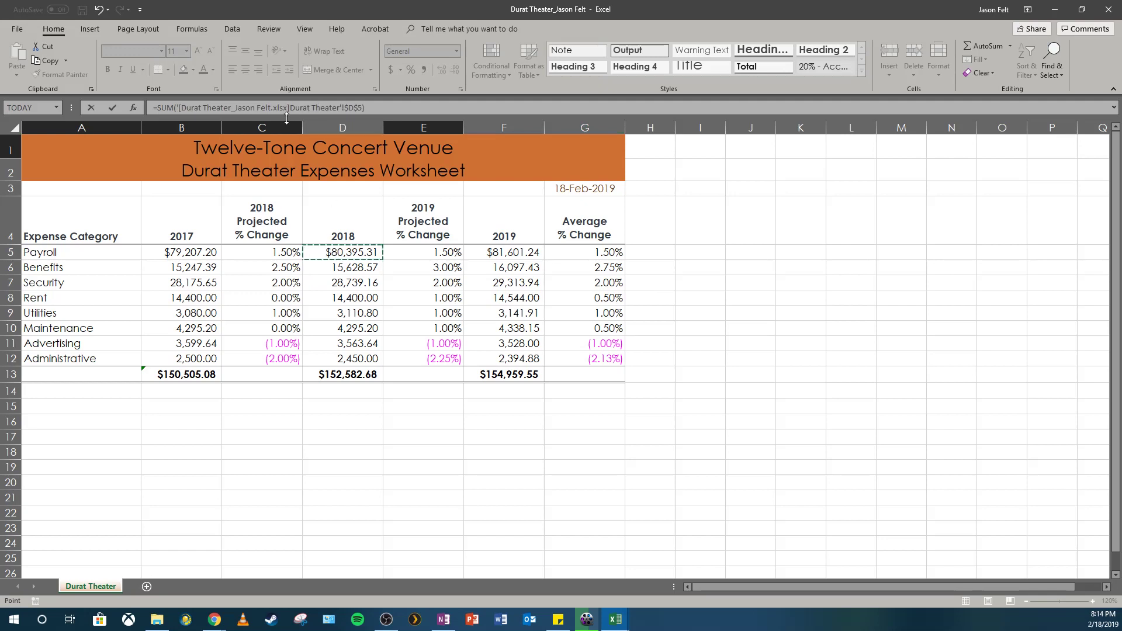
- Make the Durat Theater reference relative as D5 and add a comma after it in the SUM formula
{"action": "left_click", "coordinate": [357, 108]}
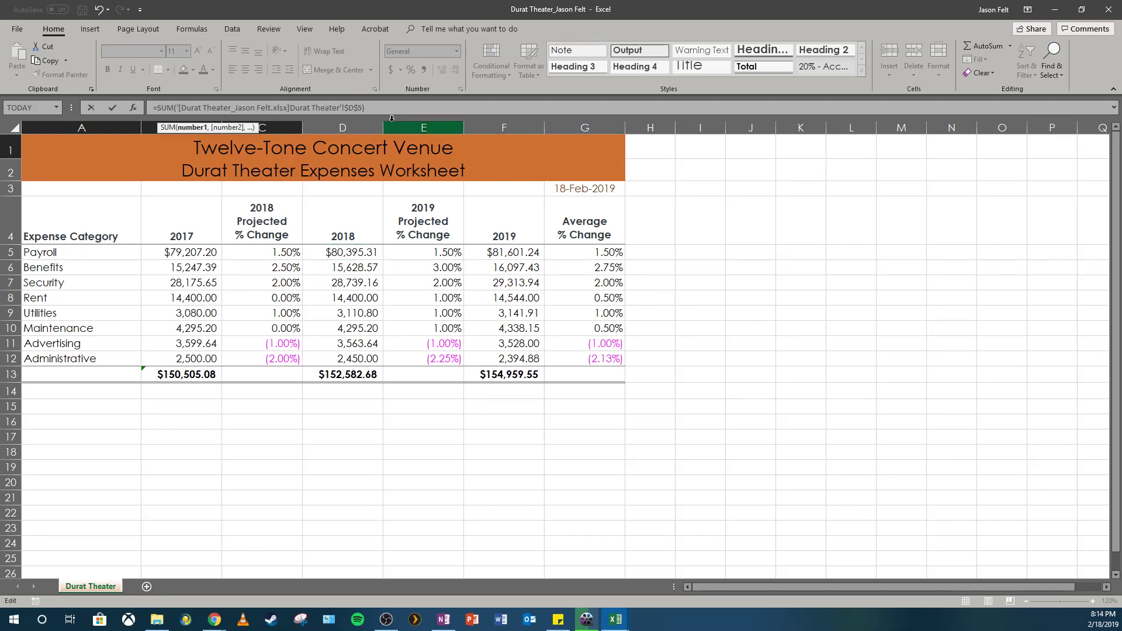
{"action": "key", "text": "BackSpace"}
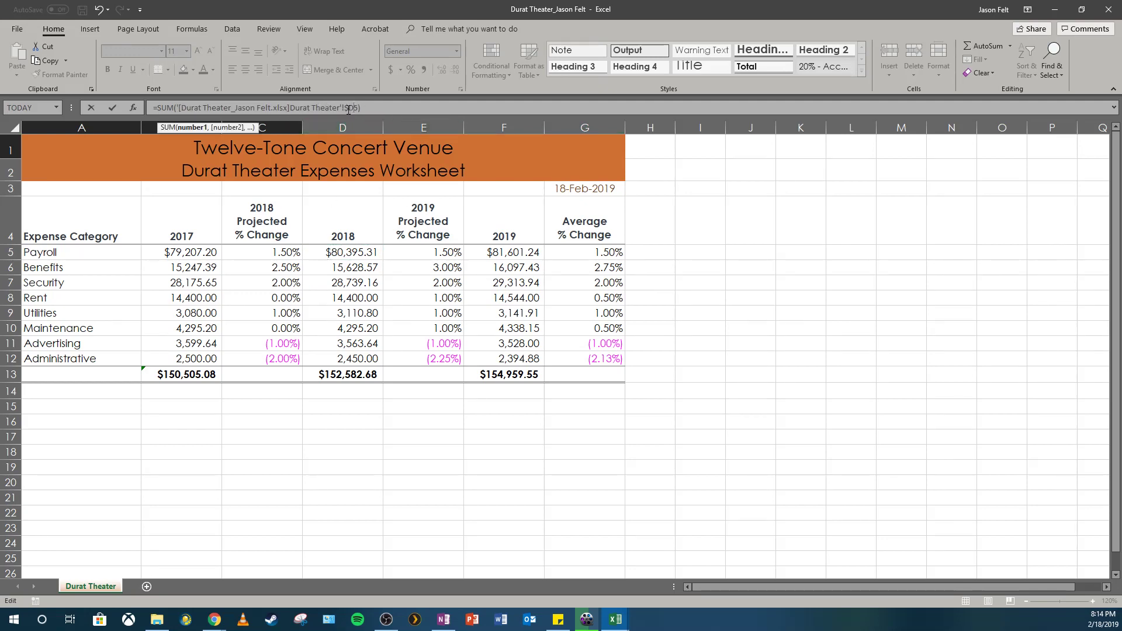
{"action": "key", "text": "BackSpace"}
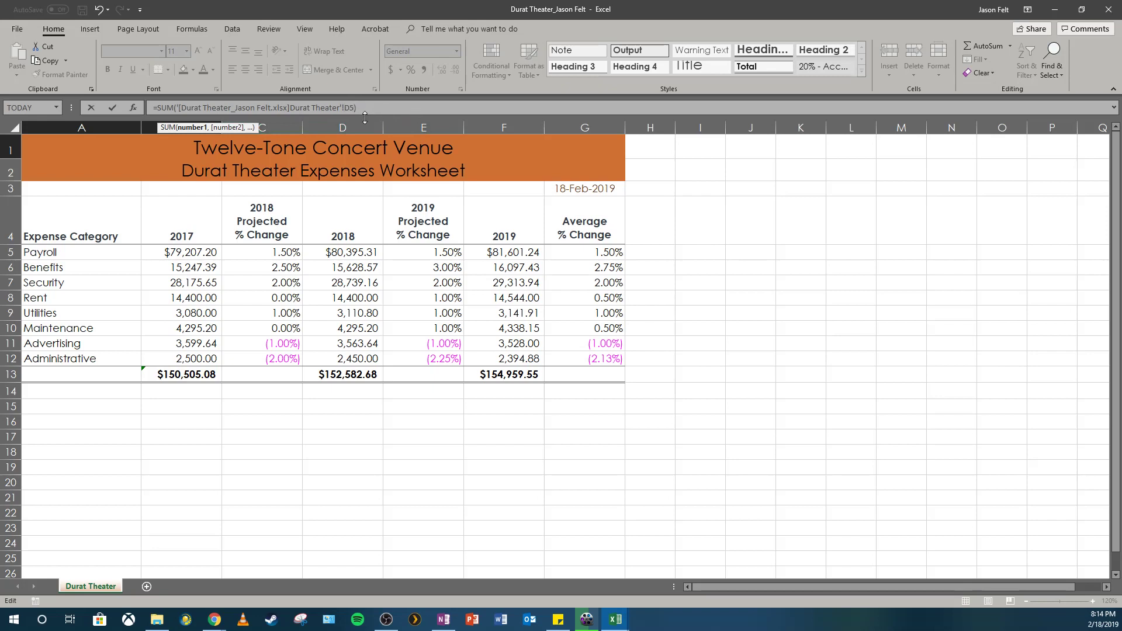
{"action": "type", "text": ","}
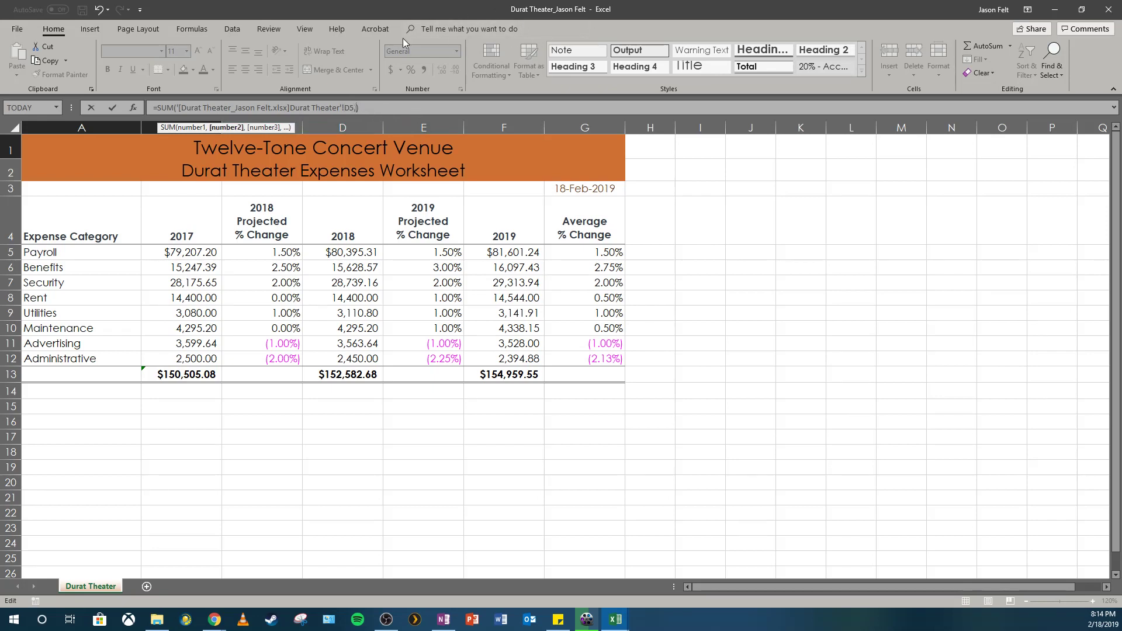
- Add cell D5 of the Truman House workbook as the second argument of the SUM formula
{"action": "left_click", "coordinate": [305, 29]}
{"action": "left_click", "coordinate": [562, 62]}
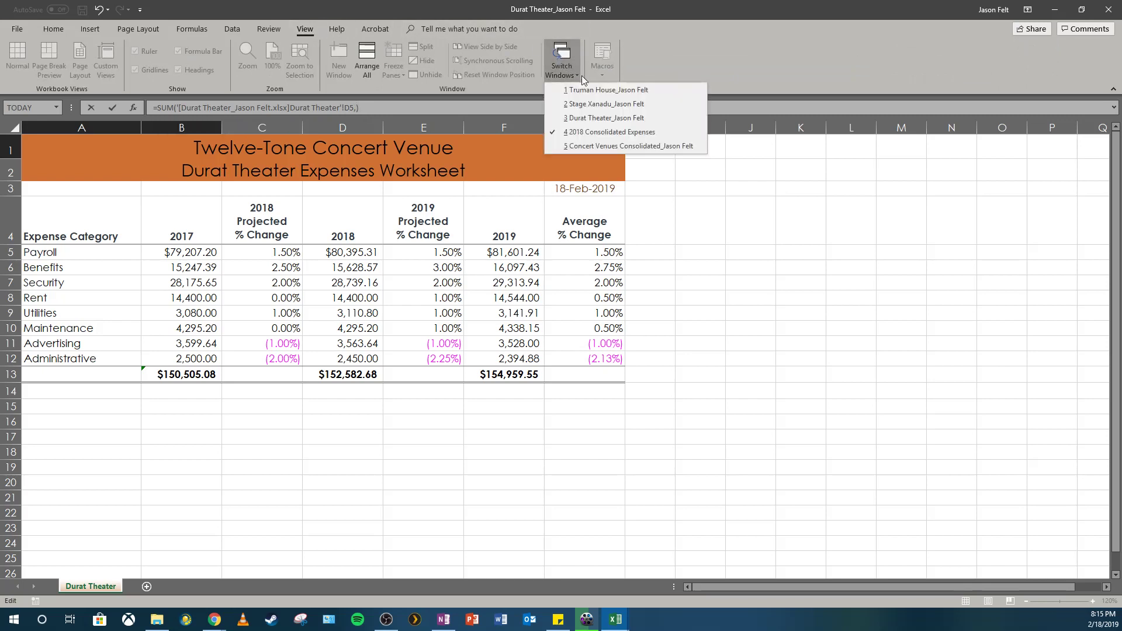
{"action": "left_click", "coordinate": [615, 91]}
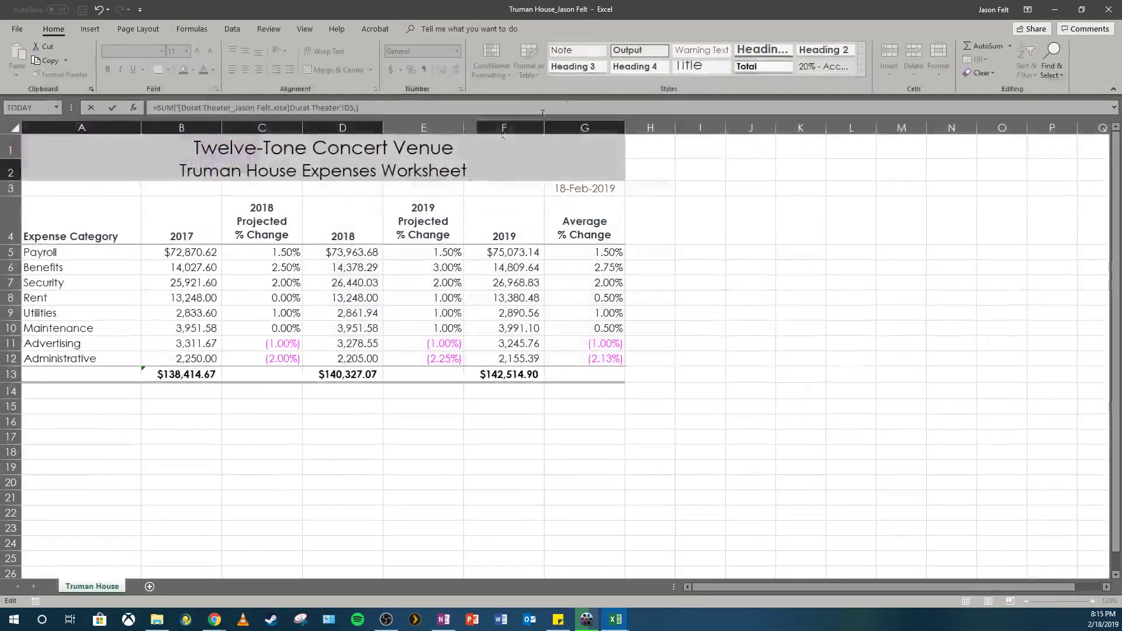
{"action": "left_click", "coordinate": [346, 253]}
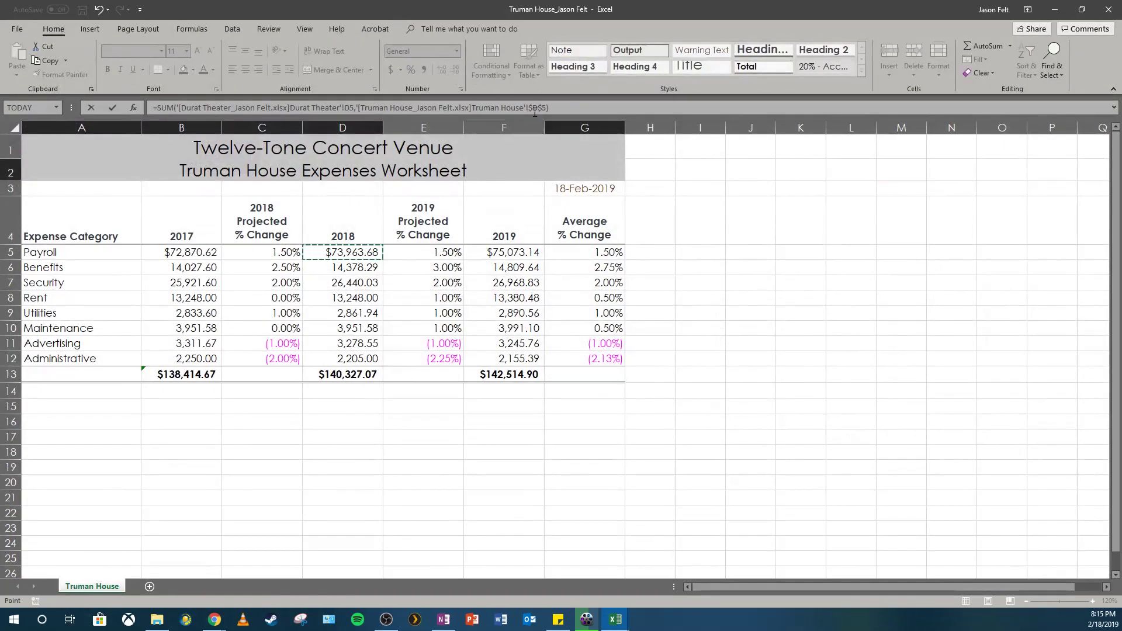
- Make the Truman House reference relative as D5 and follow it with a comma for a third SUM argument
{"action": "left_click", "coordinate": [535, 108]}
{"action": "key", "text": "BackSpace"}
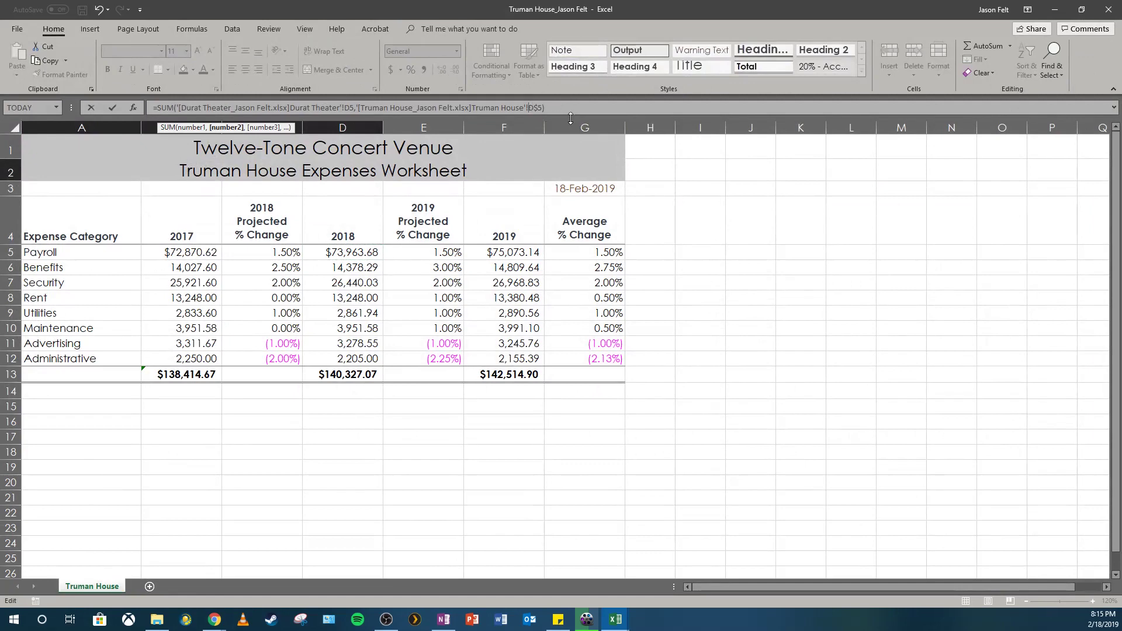
{"action": "key", "text": "BackSpace"}
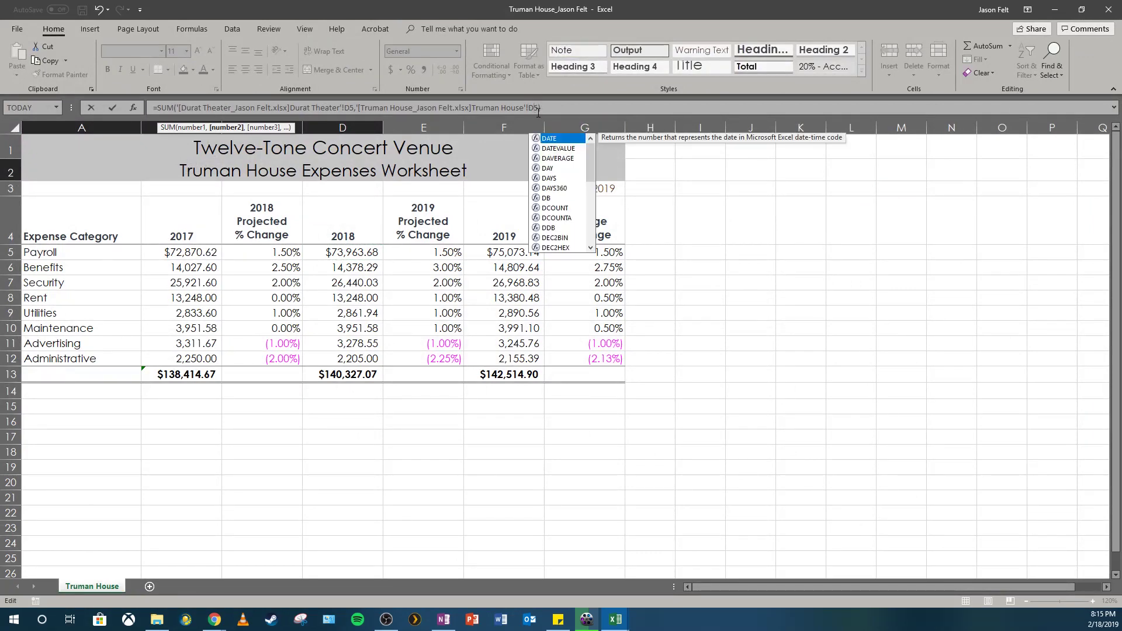
{"action": "left_click", "coordinate": [542, 108]}
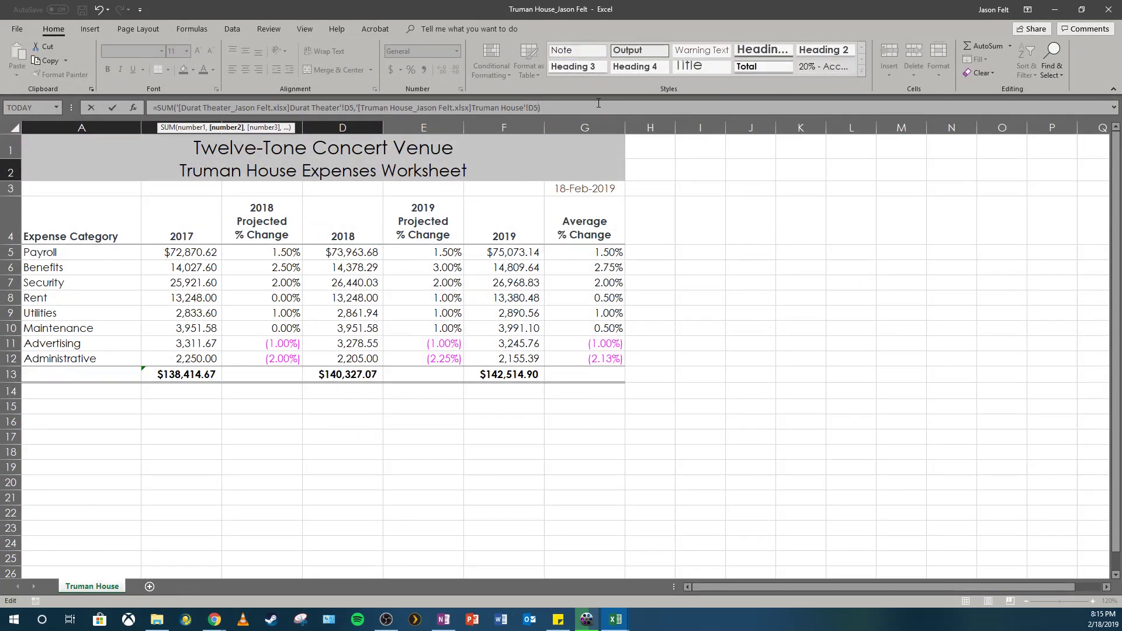
{"action": "type", "text": ","}
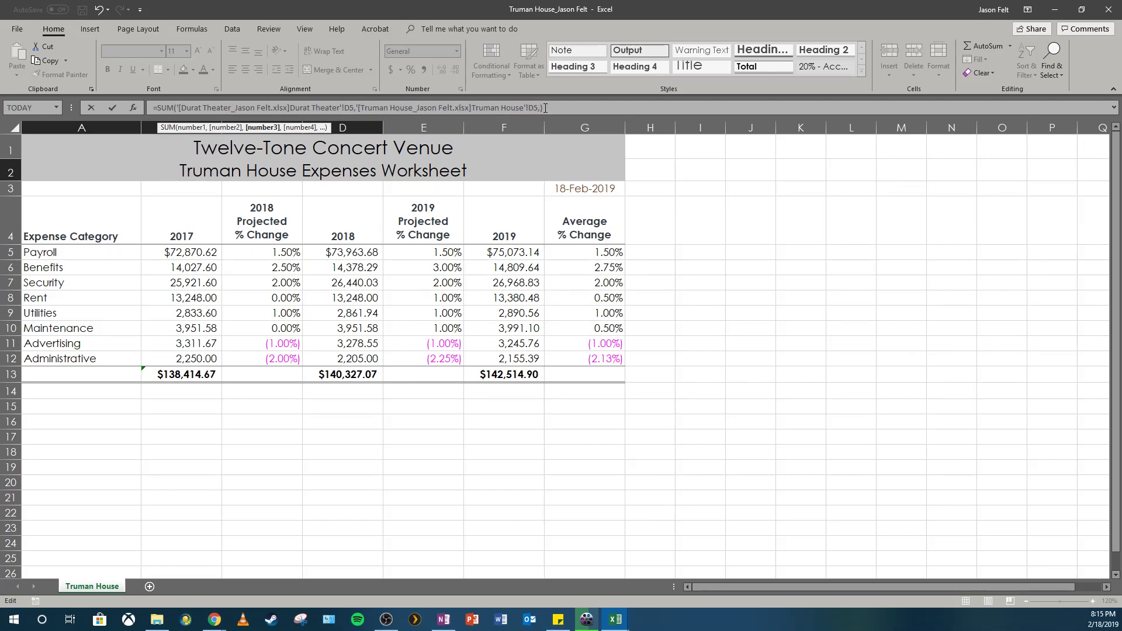
- Add cell D5 of the Stage Xanadu workbook as the third argument of the SUM formula
{"action": "left_click", "coordinate": [305, 29]}
{"action": "left_click", "coordinate": [551, 58]}
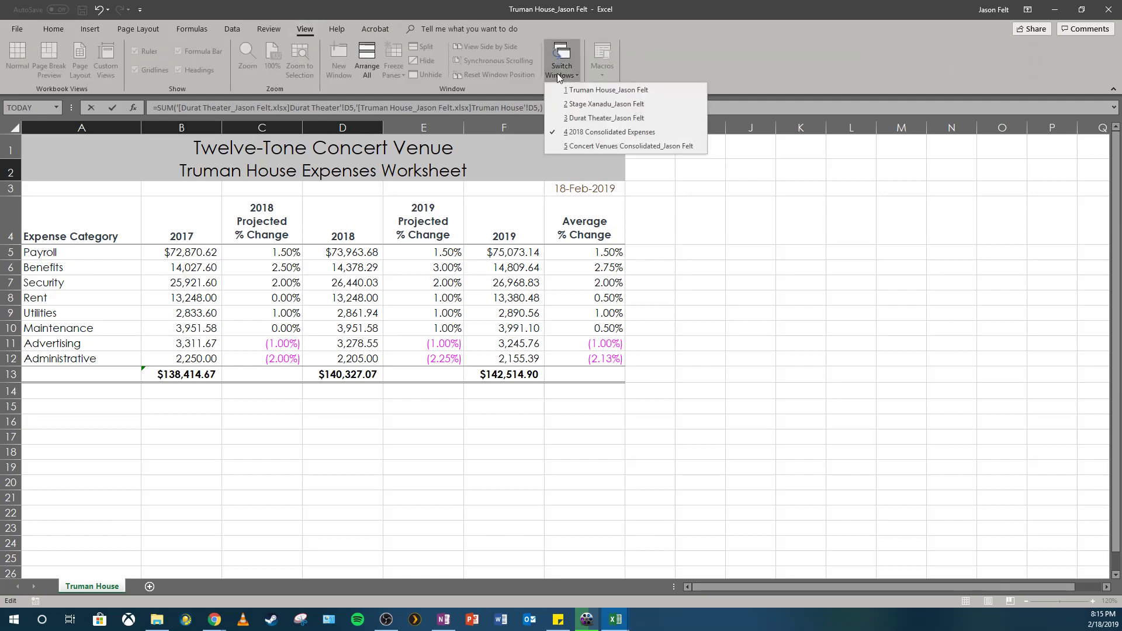
{"action": "left_click", "coordinate": [588, 104]}
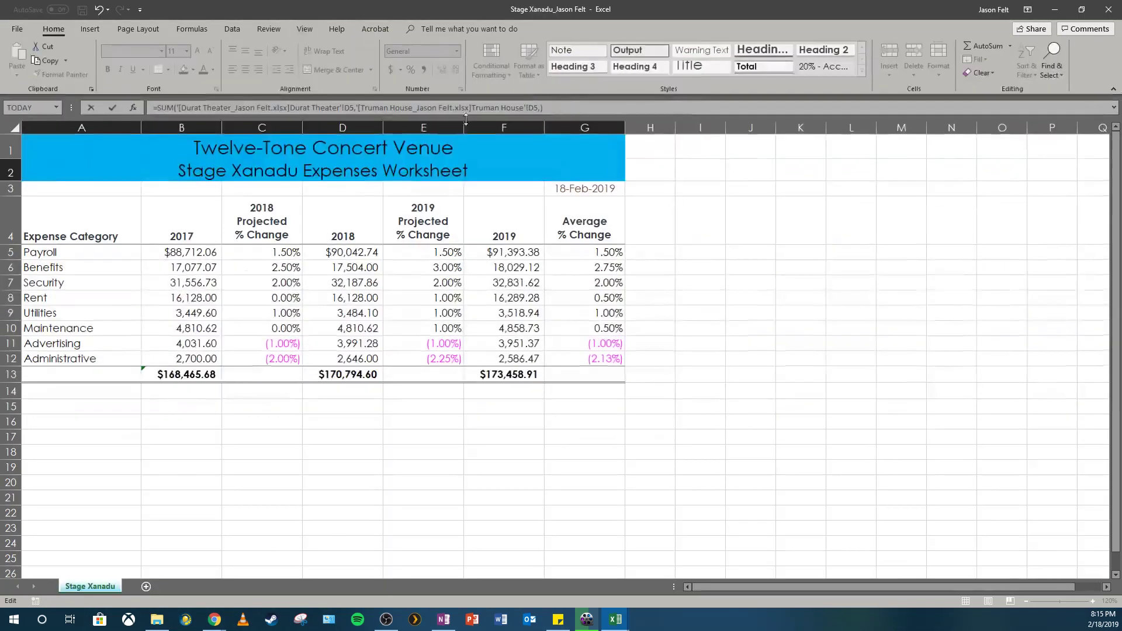
{"action": "left_click", "coordinate": [356, 251]}
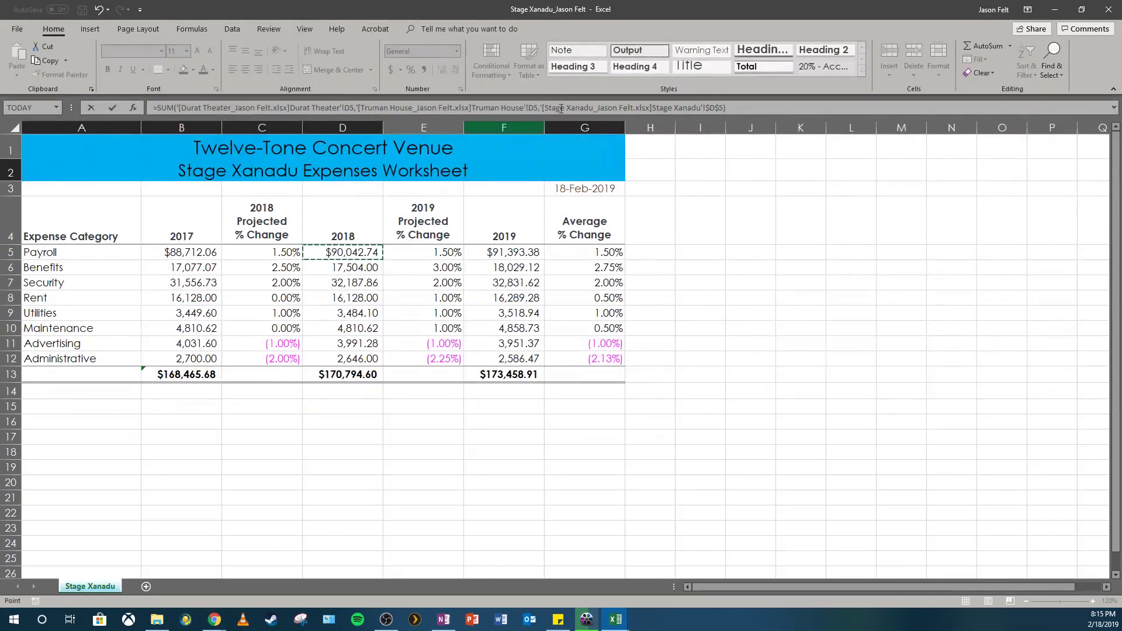
- Make the Stage Xanadu reference relative as D5 and enter the completed SUM formula in Payroll cell B5
{"action": "left_click", "coordinate": [718, 108]}
{"action": "key", "text": "BackSpace"}
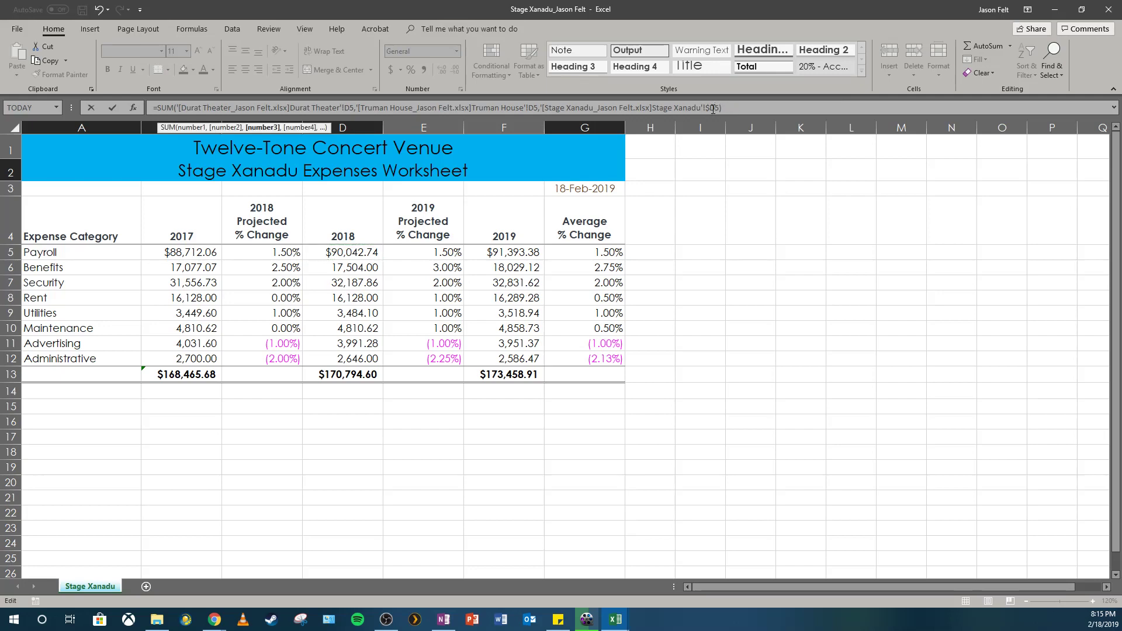
{"action": "left_click", "coordinate": [713, 108]}
{"action": "key", "text": "BackSpace"}
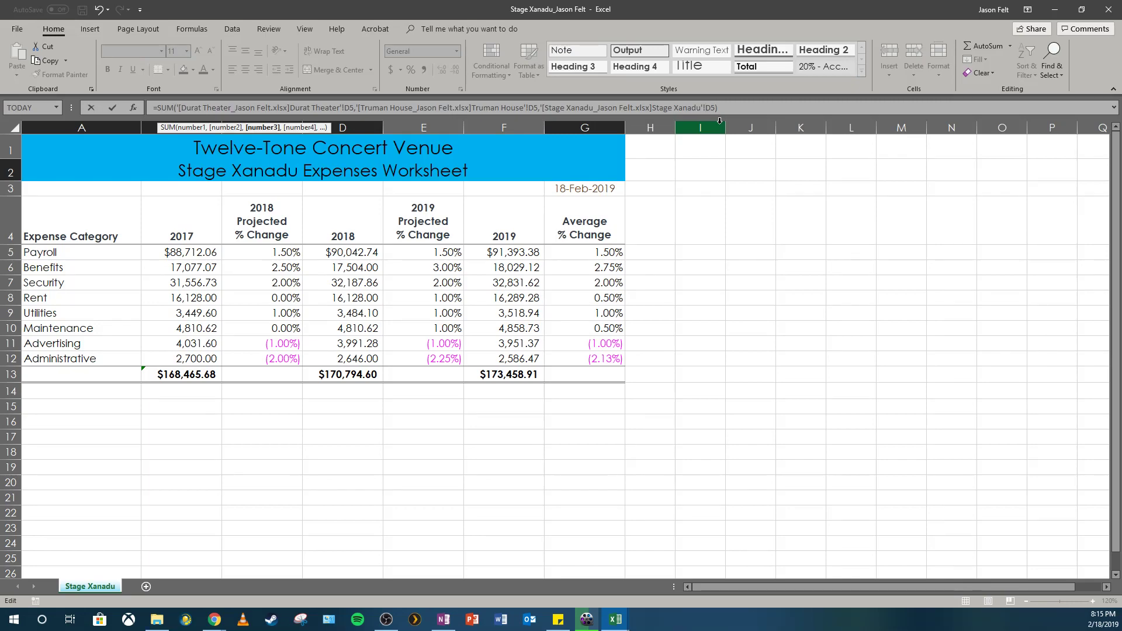
{"action": "key", "text": "Return"}
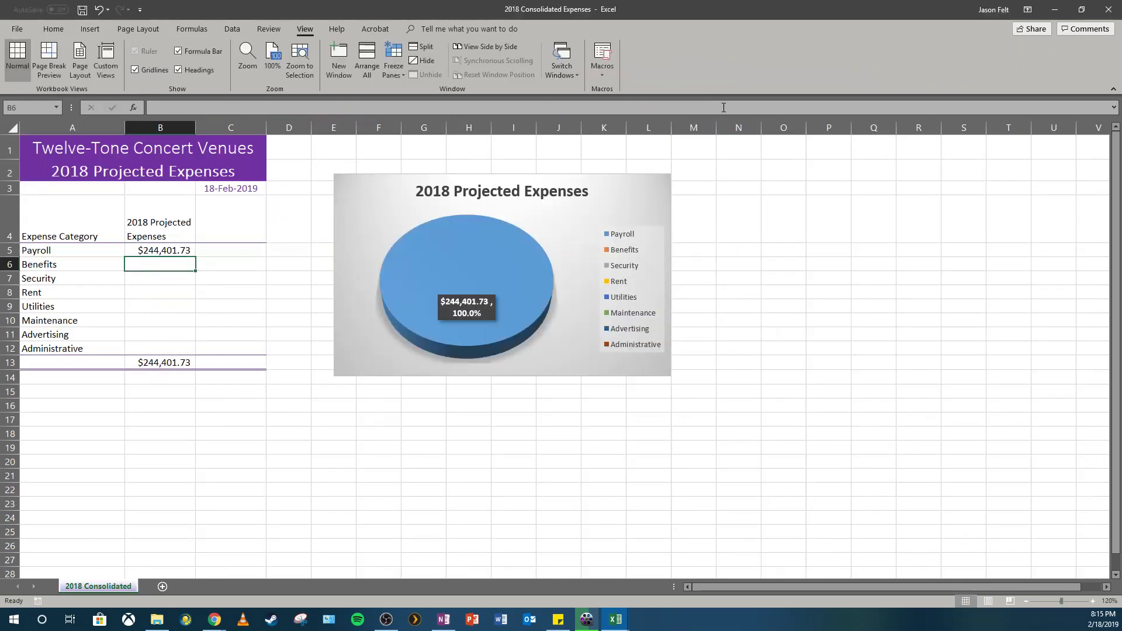
- Review the SUM formula in B5 and fill it down through Administrative cell B12
{"action": "left_click", "coordinate": [169, 251]}
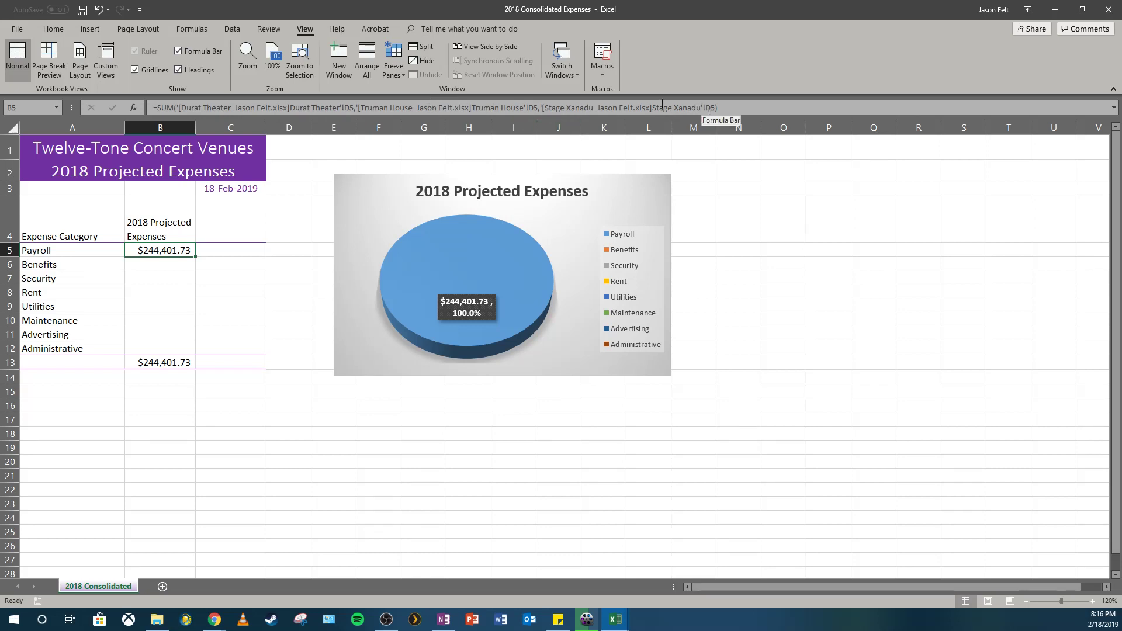
{"action": "left_click", "coordinate": [162, 265]}
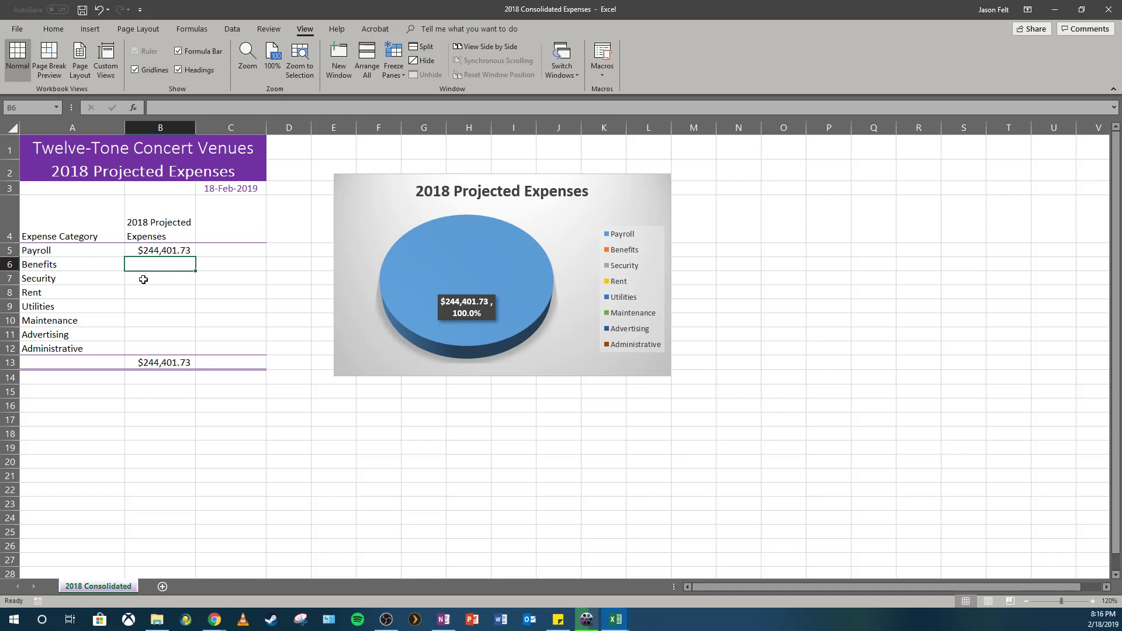
{"action": "left_click", "coordinate": [147, 245]}
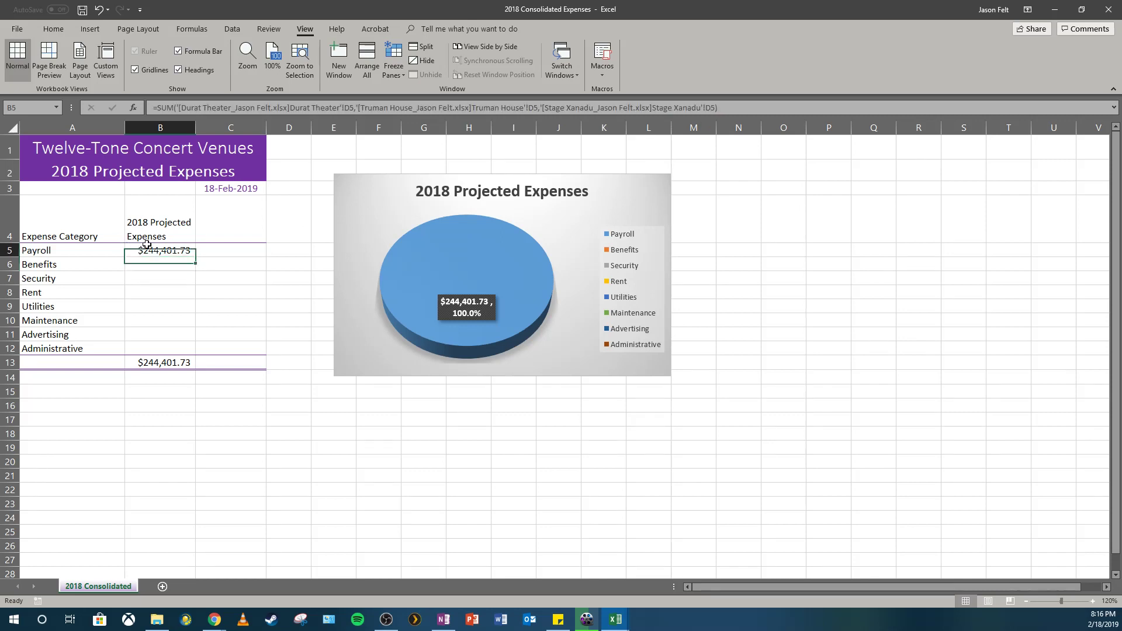
{"action": "left_click_drag", "start_coordinate": [195, 263], "coordinate": [188, 355]}
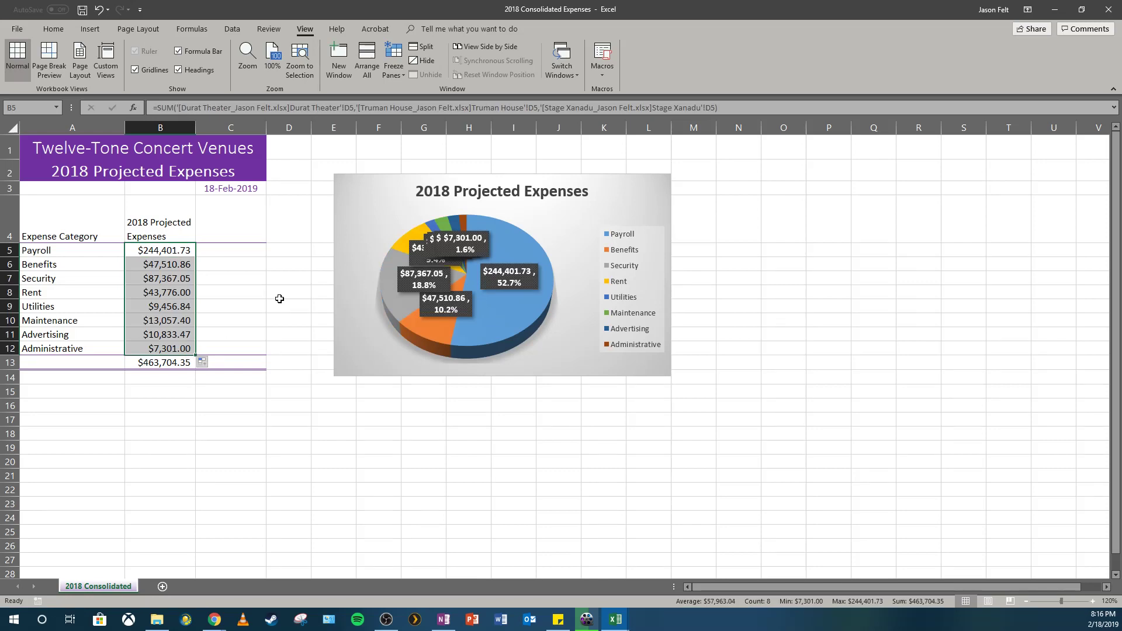
- Apply the Comma number style to the Benefits through Administrative amounts in B6:B12
{"action": "left_click", "coordinate": [162, 262]}
{"action": "left_click_drag", "start_coordinate": [162, 262], "coordinate": [166, 350]}
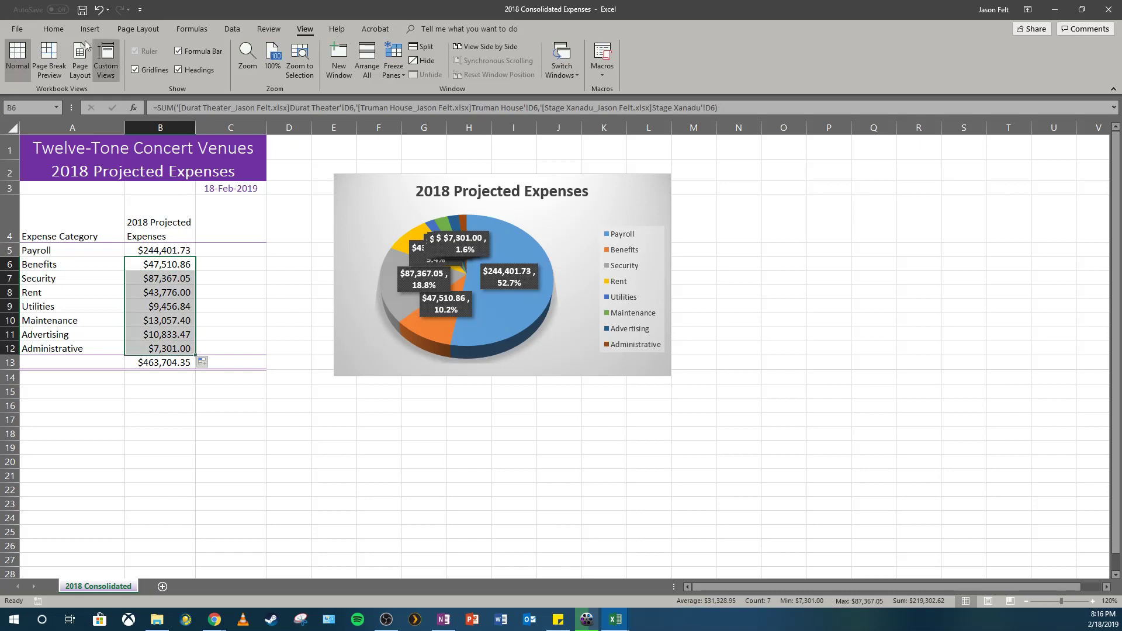
{"action": "left_click", "coordinate": [51, 30]}
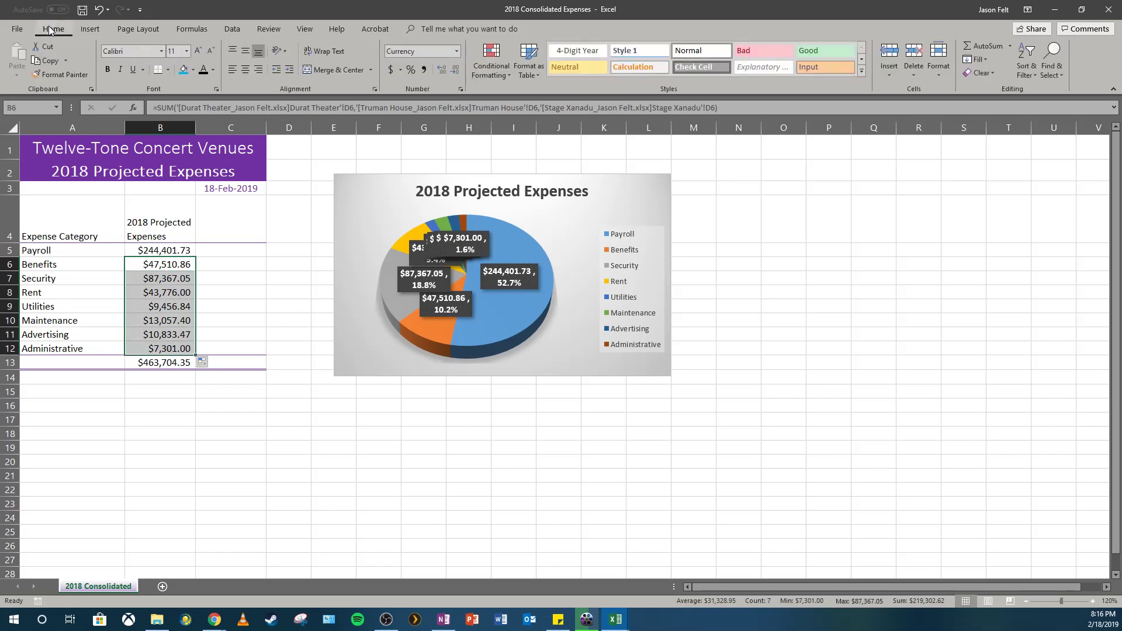
{"action": "key", "text": "alt+Tab"}
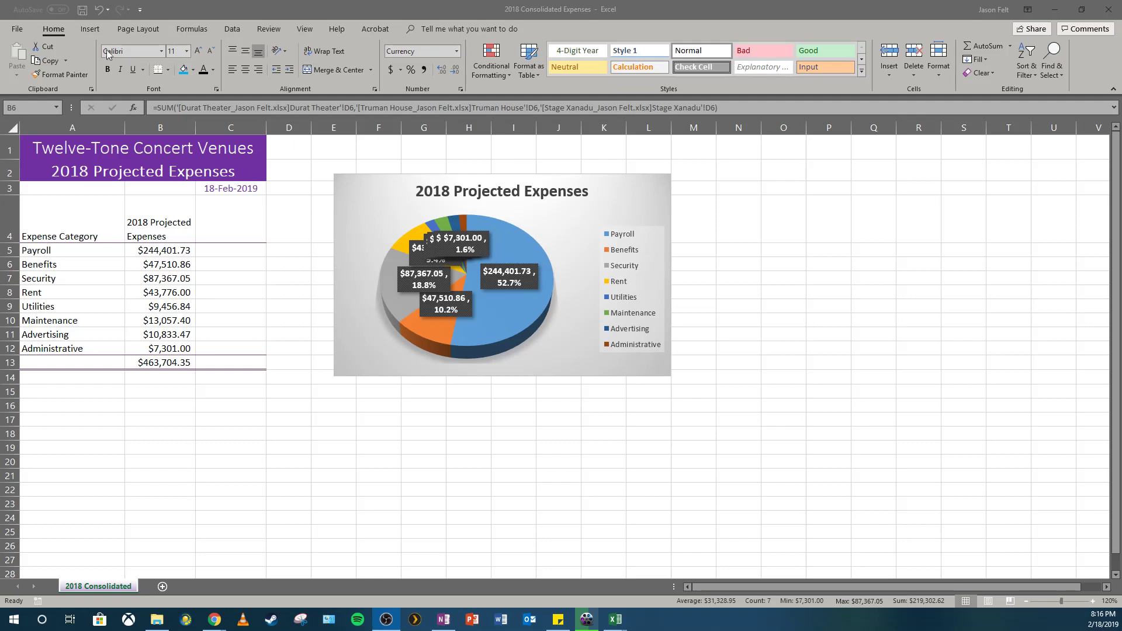
{"action": "key", "text": "alt+Tab"}
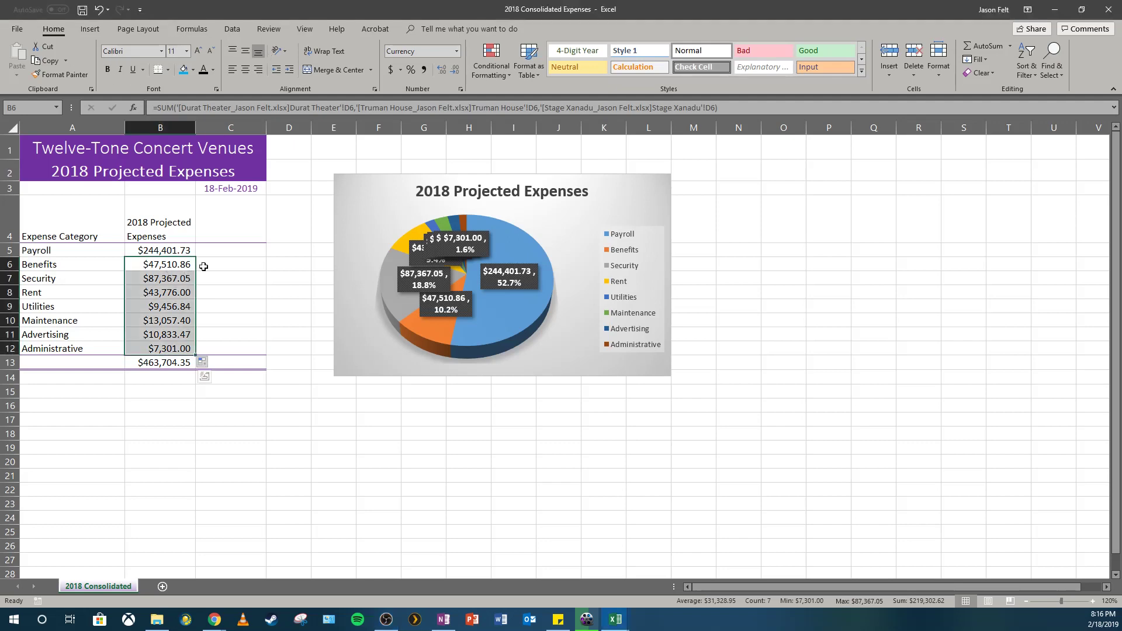
{"action": "left_click", "coordinate": [419, 74]}
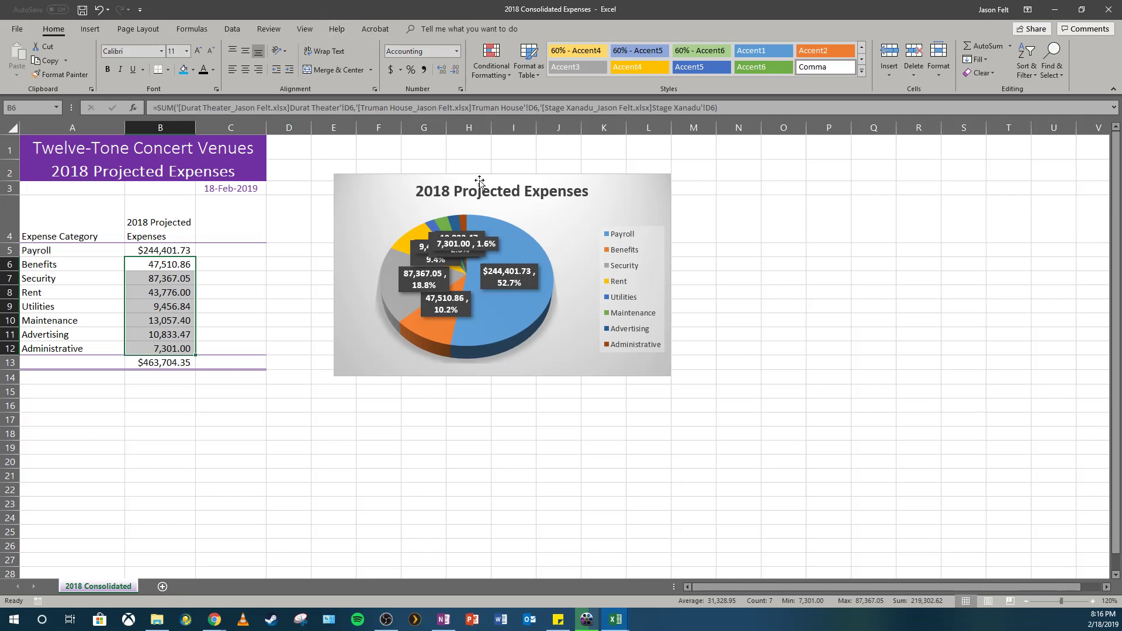
- Move the pie chart beside the expense table starting at column D, row 1, and enlarge it to reach column L, row 13
{"action": "left_click", "coordinate": [602, 183]}
{"action": "left_click_drag", "start_coordinate": [602, 183], "coordinate": [544, 169]}
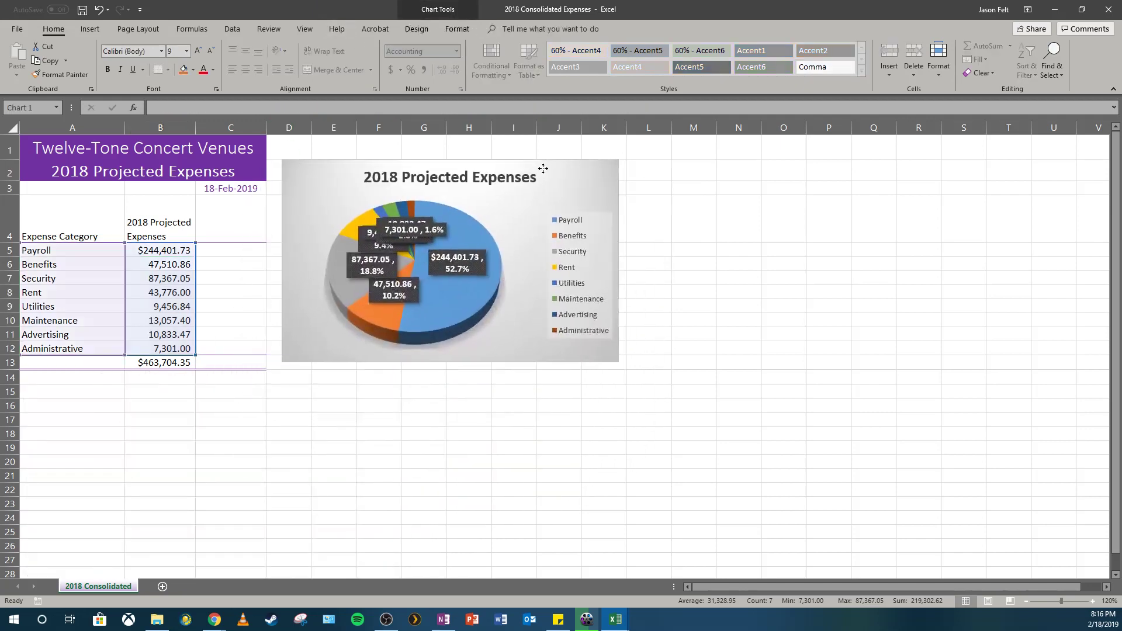
{"action": "left_click_drag", "start_coordinate": [413, 163], "coordinate": [403, 139]}
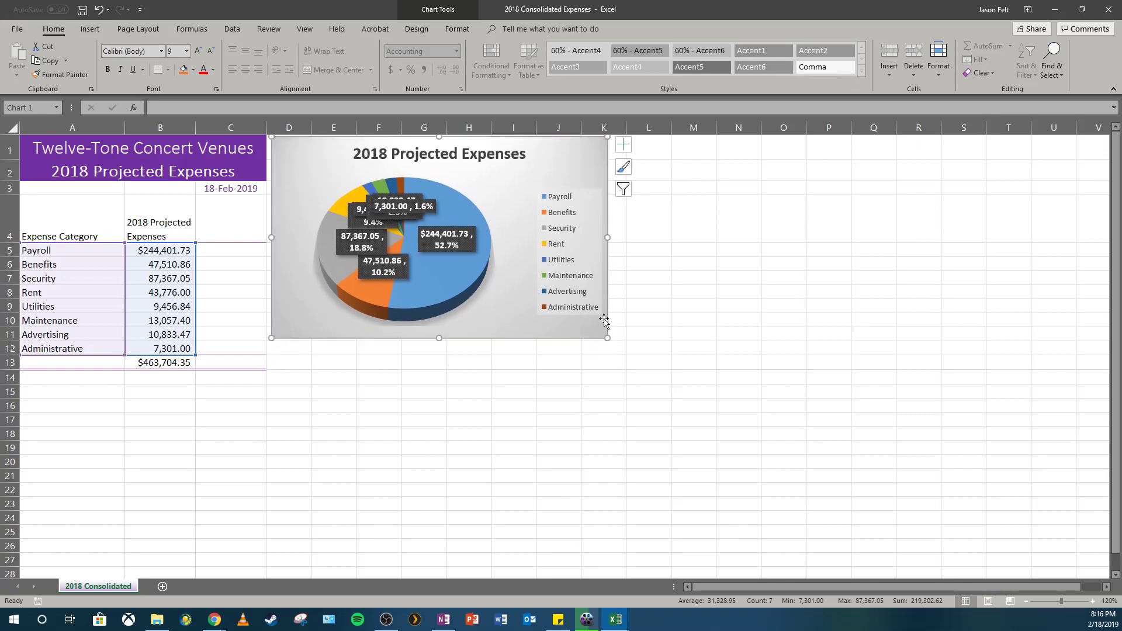
{"action": "left_click_drag", "start_coordinate": [607, 338], "coordinate": [662, 371]}
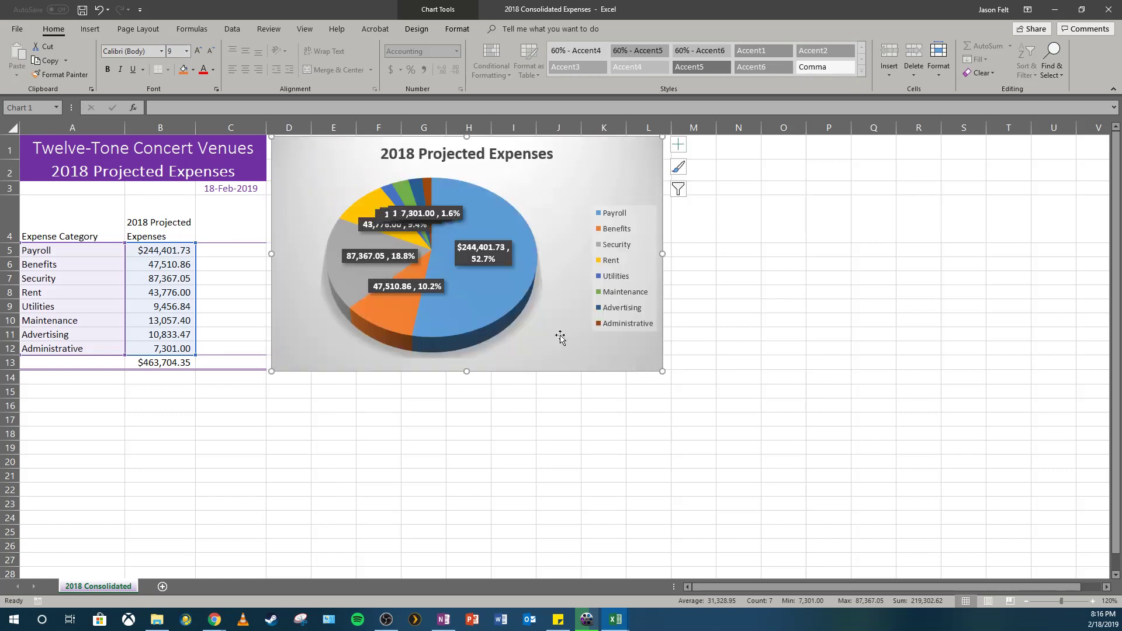
- Move the Benefits, Security and Payroll data labels outward toward the edge of the pie
{"action": "left_click", "coordinate": [439, 212]}
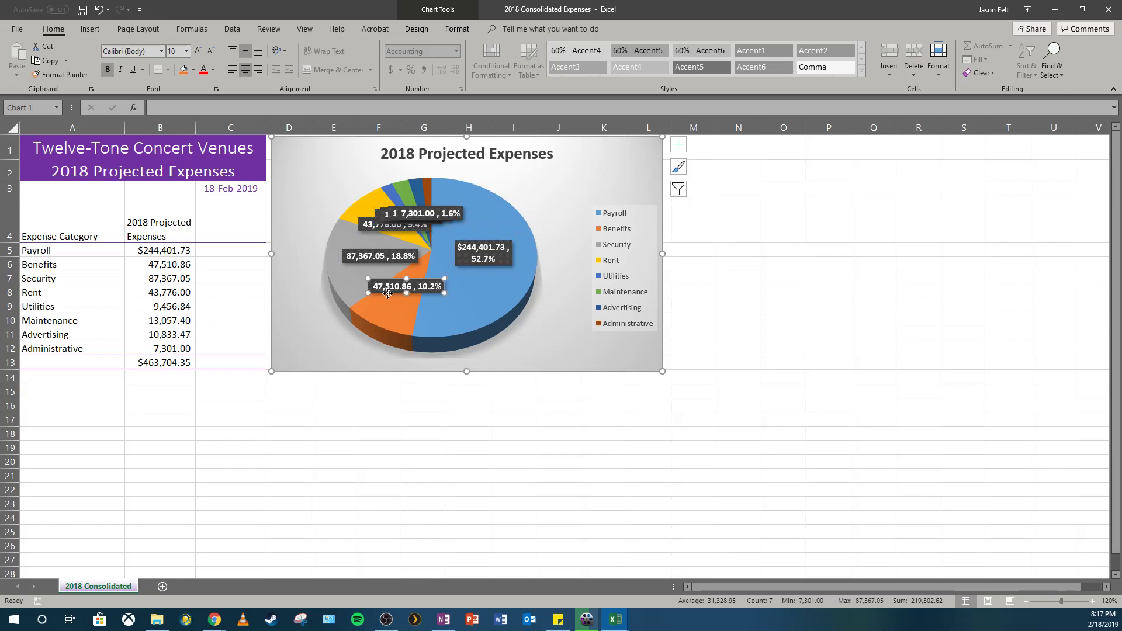
{"action": "left_click_drag", "start_coordinate": [359, 292], "coordinate": [274, 354]}
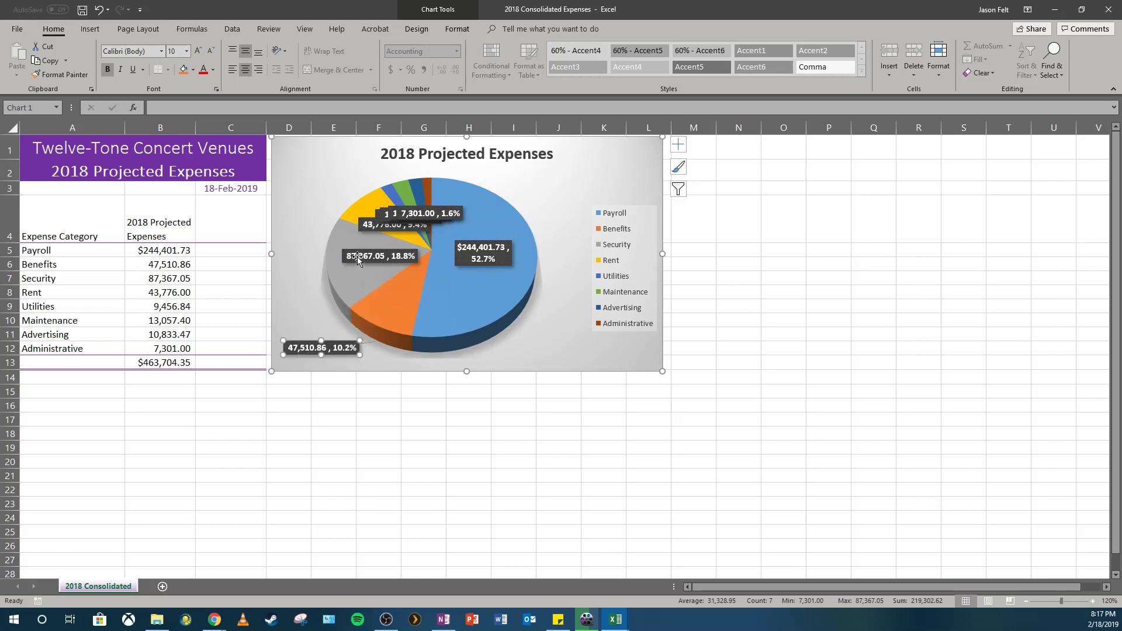
{"action": "left_click_drag", "start_coordinate": [374, 260], "coordinate": [317, 285]}
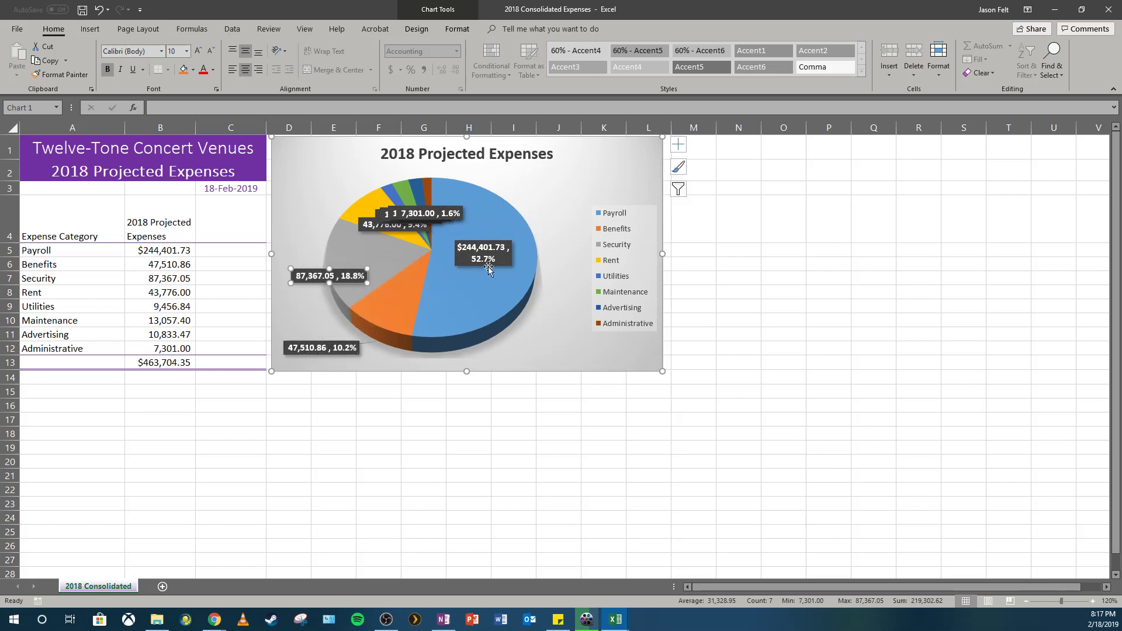
{"action": "left_click", "coordinate": [489, 264]}
{"action": "left_click_drag", "start_coordinate": [491, 266], "coordinate": [516, 314]}
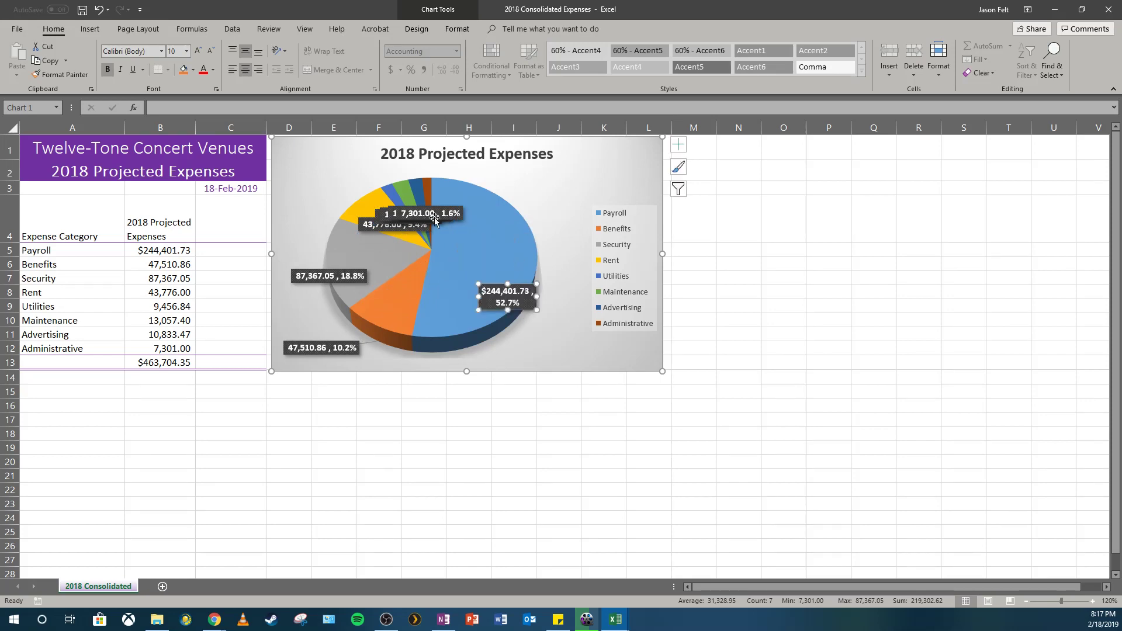
- Spread the Administrative, Advertising, Maintenance, Utilities and Rent data labels outward so they no longer overlap, and save the workbook
{"action": "left_click", "coordinate": [432, 213]}
{"action": "left_click_drag", "start_coordinate": [450, 208], "coordinate": [376, 152]}
{"action": "left_click", "coordinate": [431, 210]}
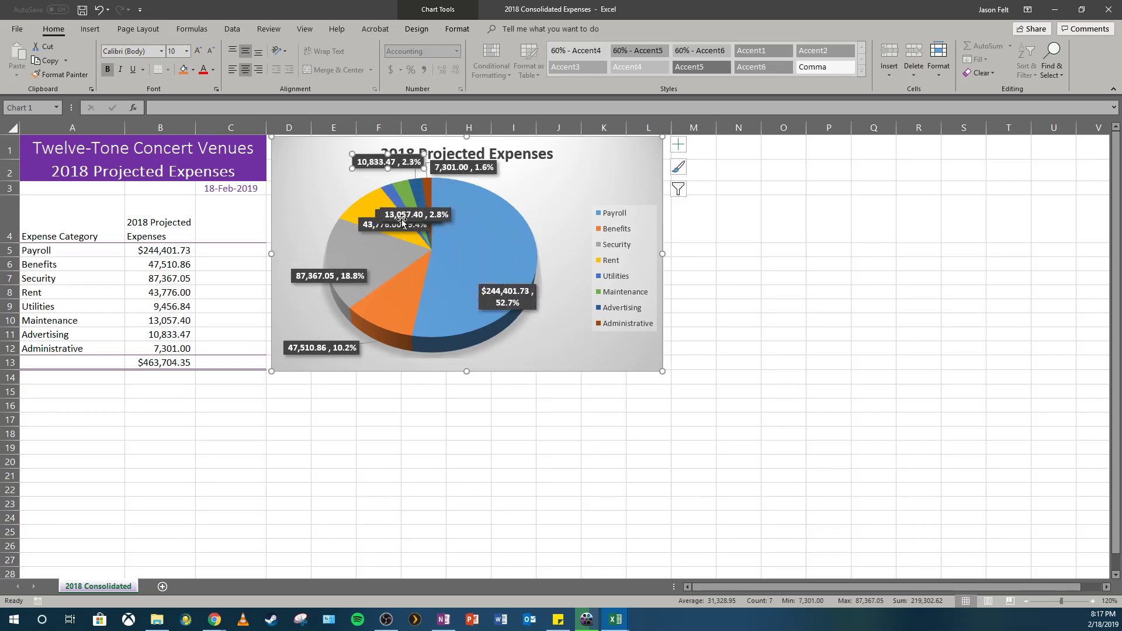
{"action": "left_click", "coordinate": [409, 214]}
{"action": "left_click_drag", "start_coordinate": [401, 212], "coordinate": [322, 171]}
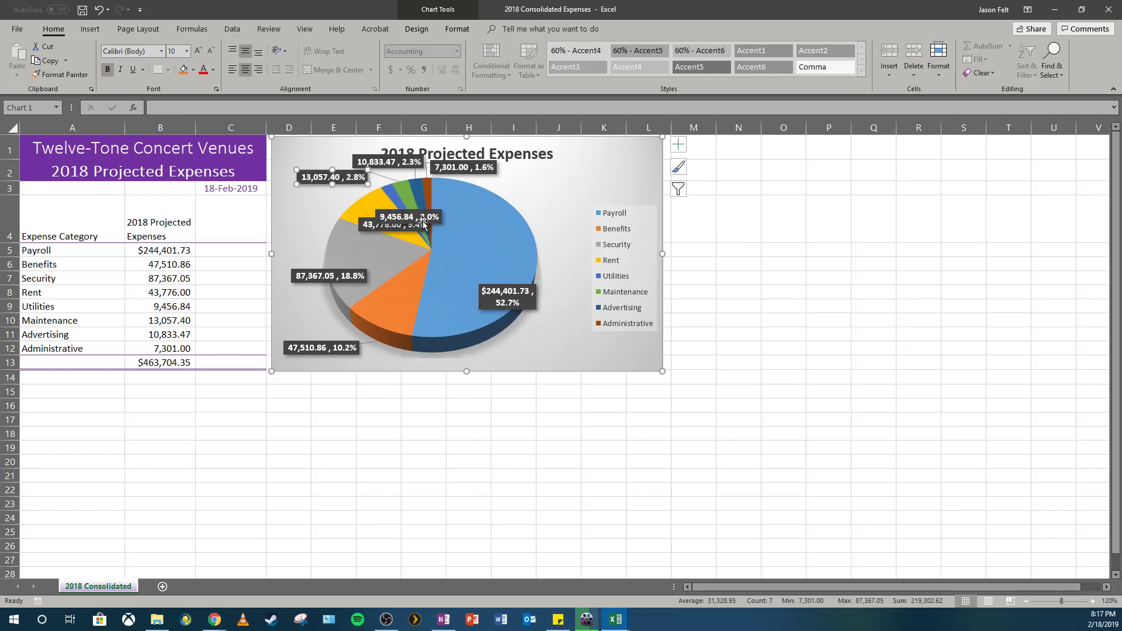
{"action": "left_click", "coordinate": [381, 212]}
{"action": "left_click_drag", "start_coordinate": [381, 211], "coordinate": [279, 203]}
{"action": "left_click", "coordinate": [386, 217]}
{"action": "left_click_drag", "start_coordinate": [386, 216], "coordinate": [319, 232]}
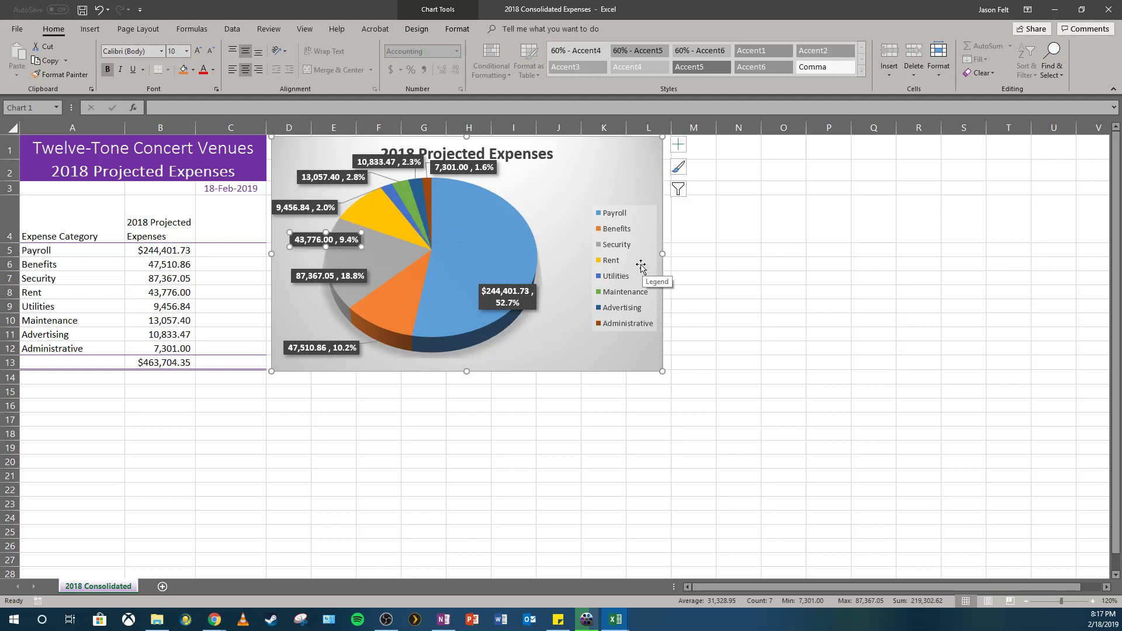
{"action": "left_click", "coordinate": [80, 13]}
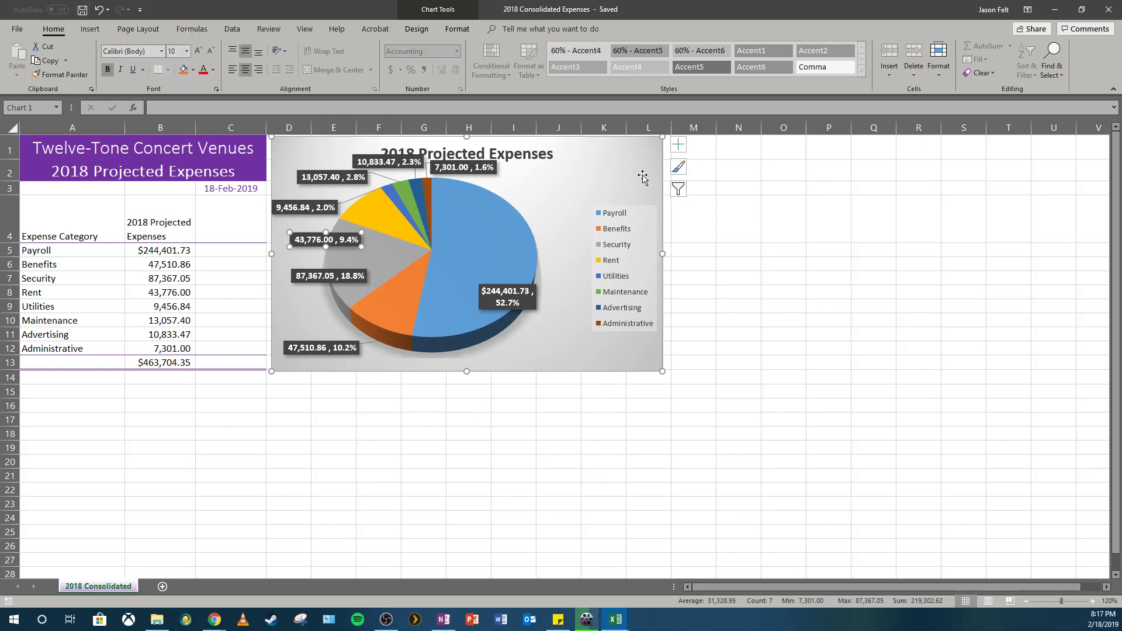
- Set the pie chart's 3-D X rotation to 220°
{"action": "left_click", "coordinate": [401, 159]}
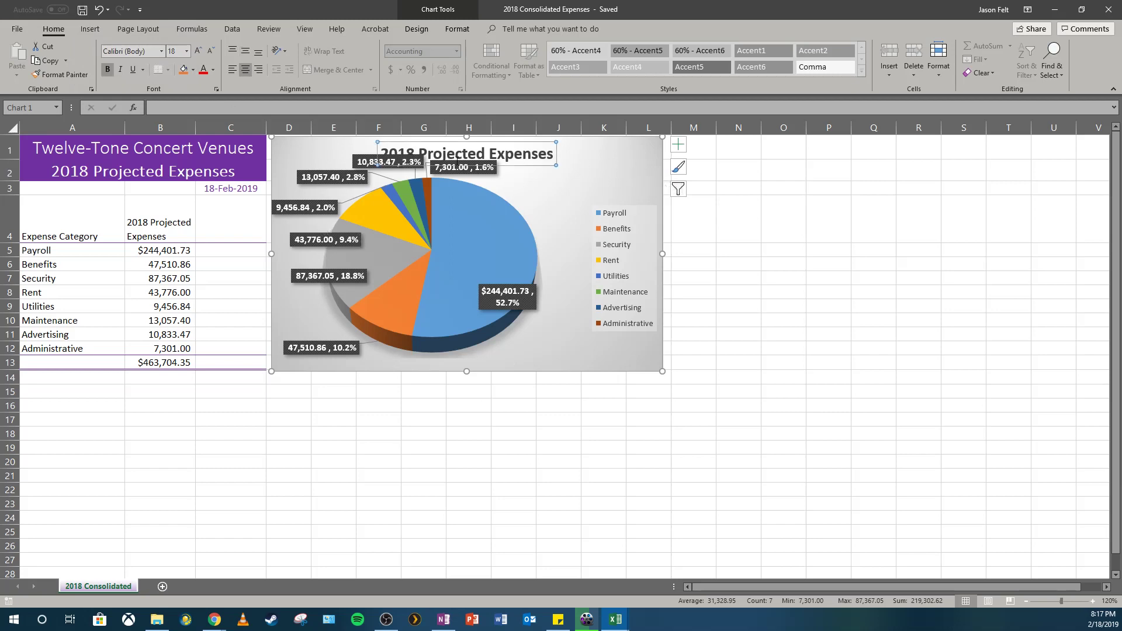
{"action": "left_click", "coordinate": [513, 195]}
{"action": "right_click", "coordinate": [571, 195]}
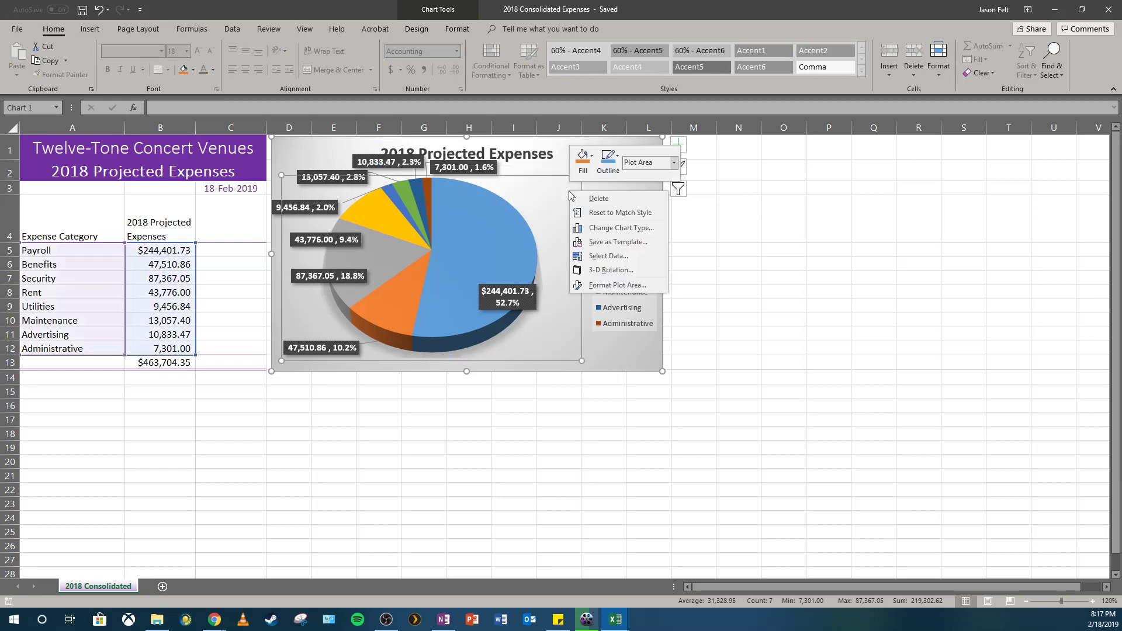
{"action": "left_click", "coordinate": [611, 270]}
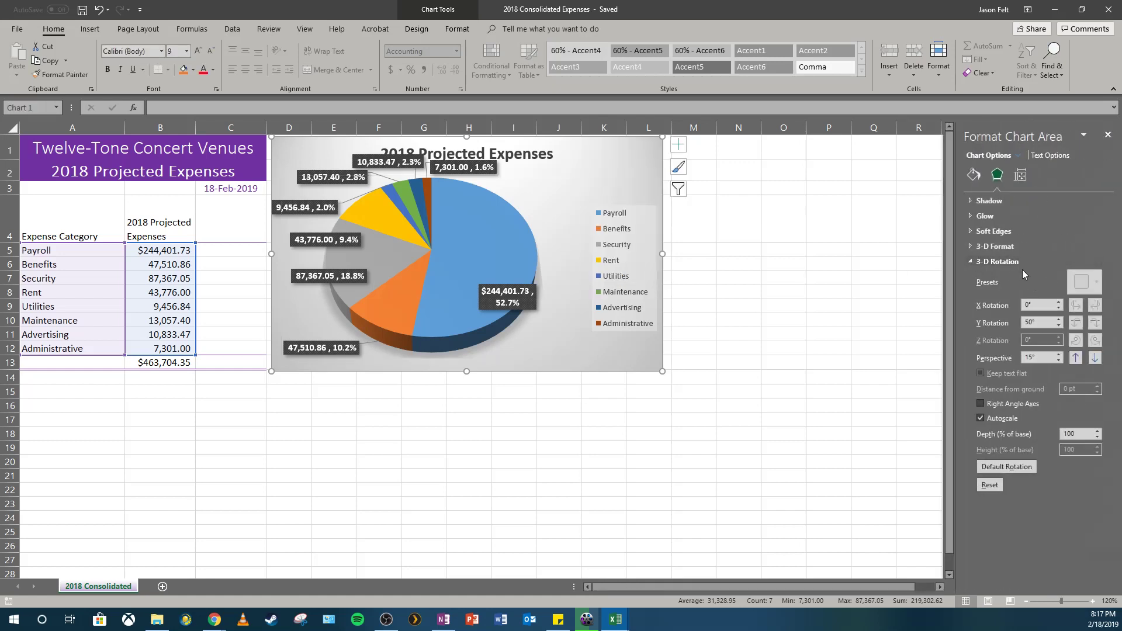
{"action": "left_click_drag", "start_coordinate": [1042, 304], "coordinate": [977, 306]}
{"action": "type", "text": "220"}
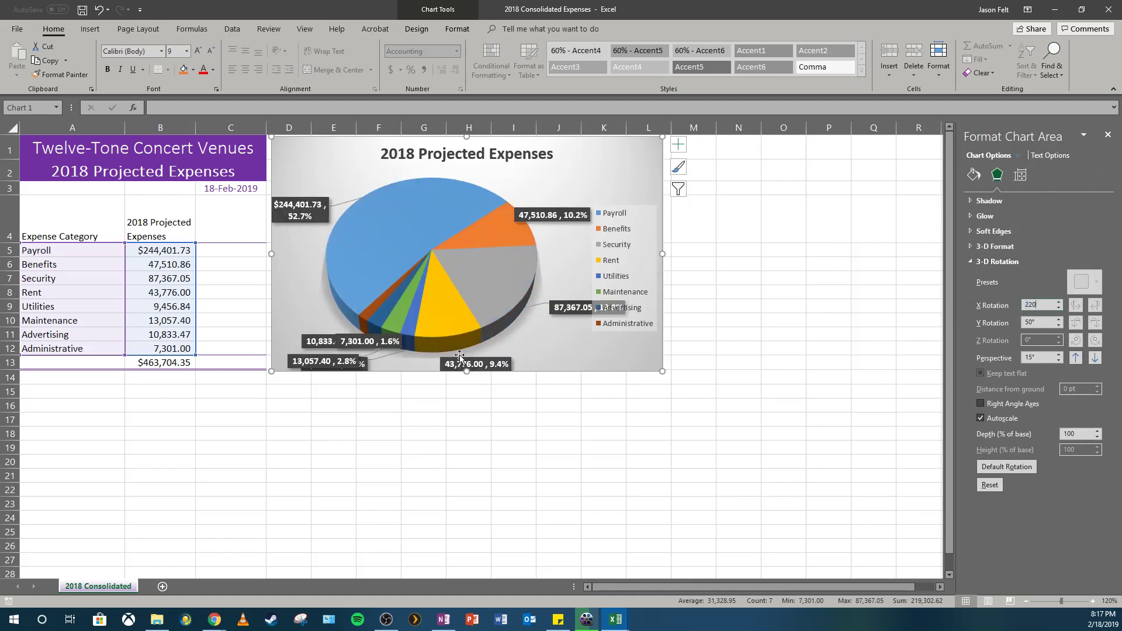
- Explode only the Security slice of the pie chart, setting its point explosion to 20%
{"action": "left_click", "coordinate": [507, 284]}
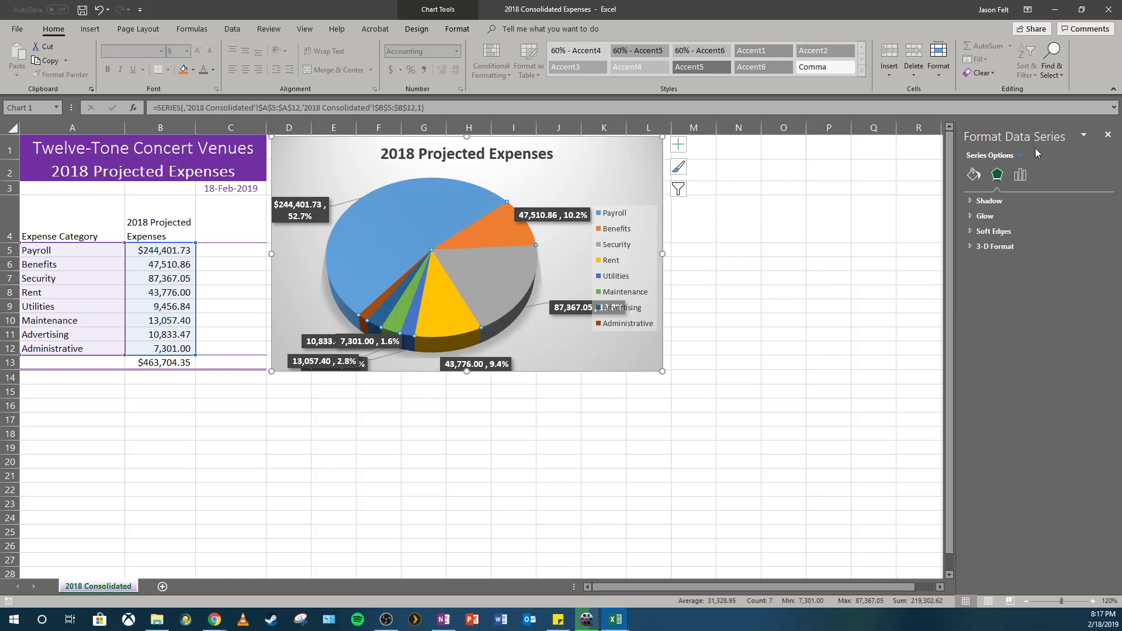
{"action": "left_click", "coordinate": [462, 192]}
{"action": "left_click", "coordinate": [509, 300]}
{"action": "right_click", "coordinate": [492, 276]}
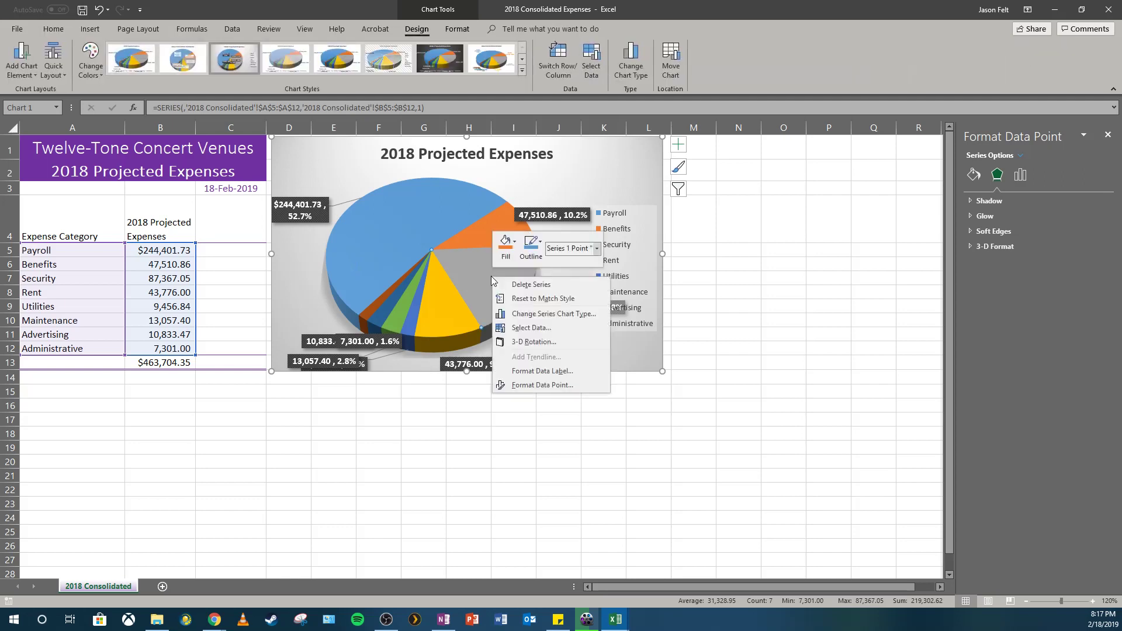
{"action": "key", "text": "Escape"}
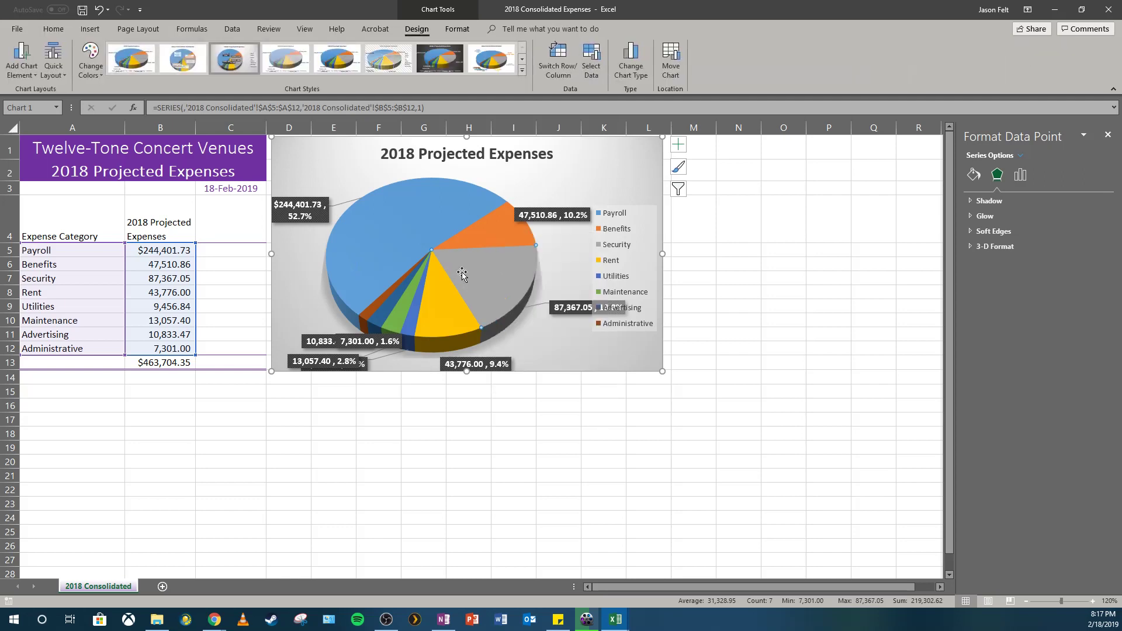
{"action": "right_click", "coordinate": [462, 273]}
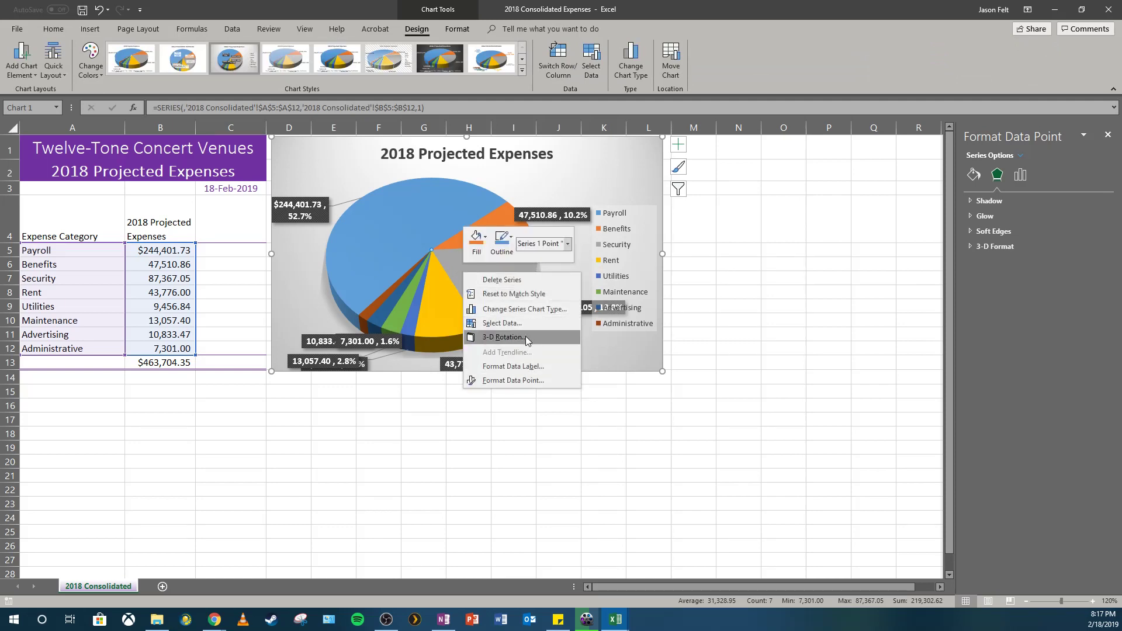
{"action": "left_click", "coordinate": [513, 380]}
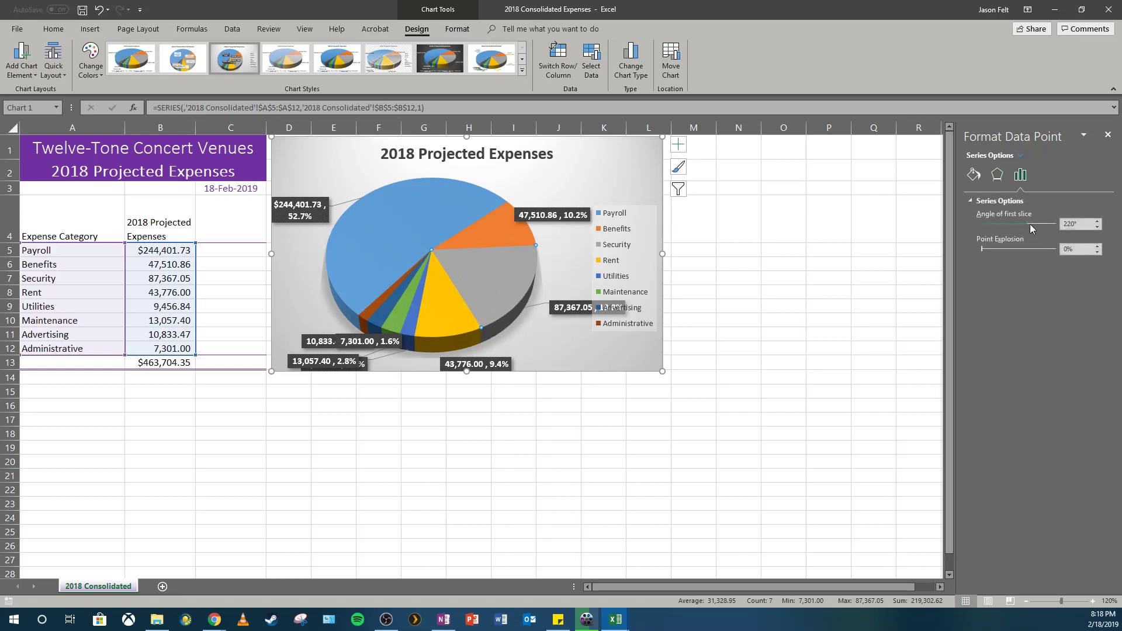
{"action": "mouse_move", "coordinate": [986, 250]}
{"action": "left_mouse_down"}
{"action": "mouse_move", "coordinate": [1008, 251]}
{"action": "mouse_move", "coordinate": [990, 249]}
{"action": "left_mouse_up"}
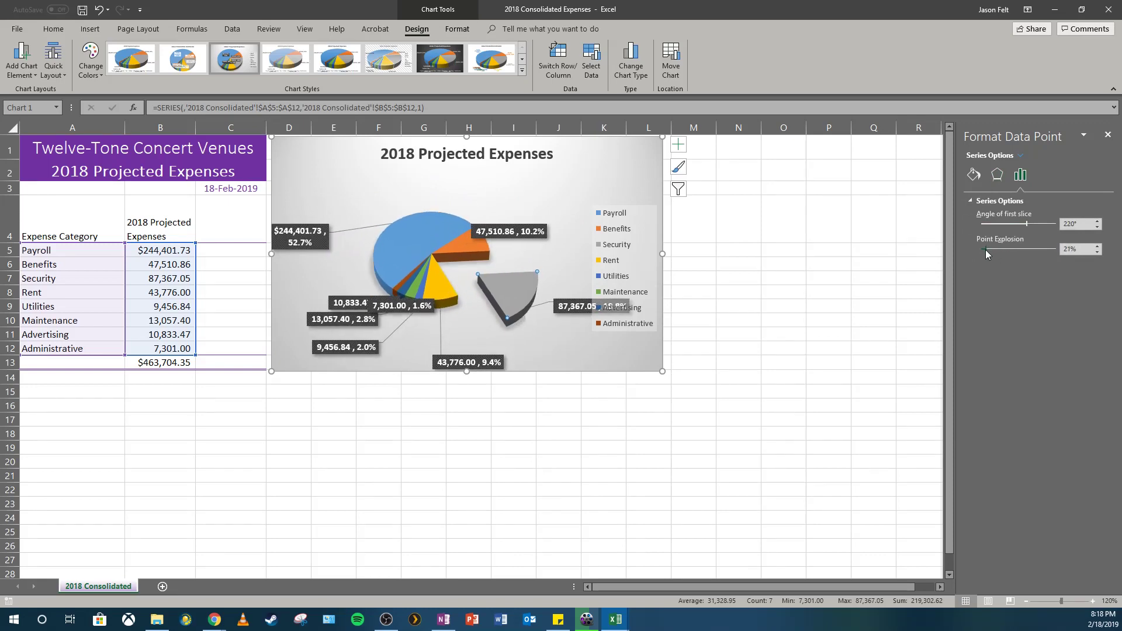
{"action": "left_click", "coordinate": [1097, 252]}
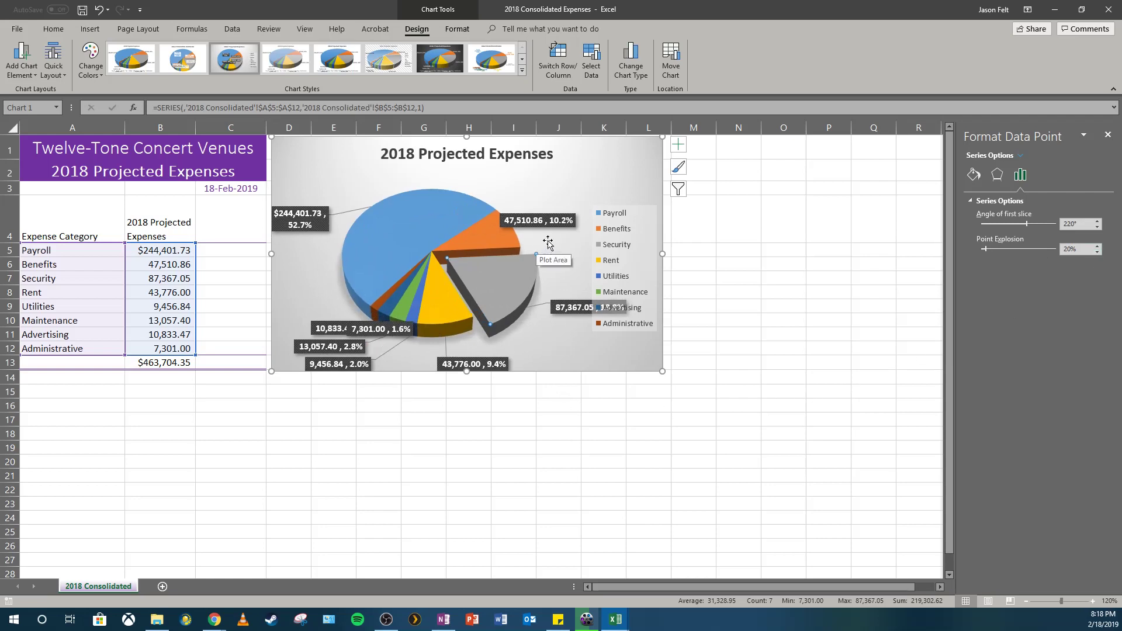
- Remove the values from the pie's data labels, keeping only percentages and leader lines, and save the workbook
{"action": "left_click", "coordinate": [531, 213]}
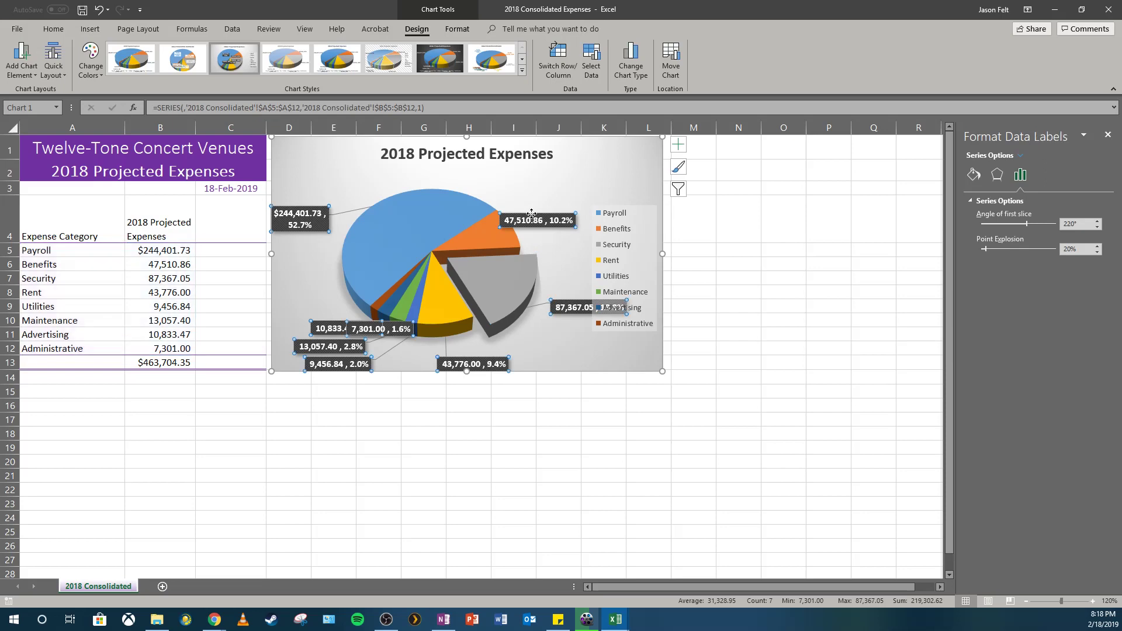
{"action": "left_click", "coordinate": [1018, 156]}
{"action": "left_click", "coordinate": [1020, 156]}
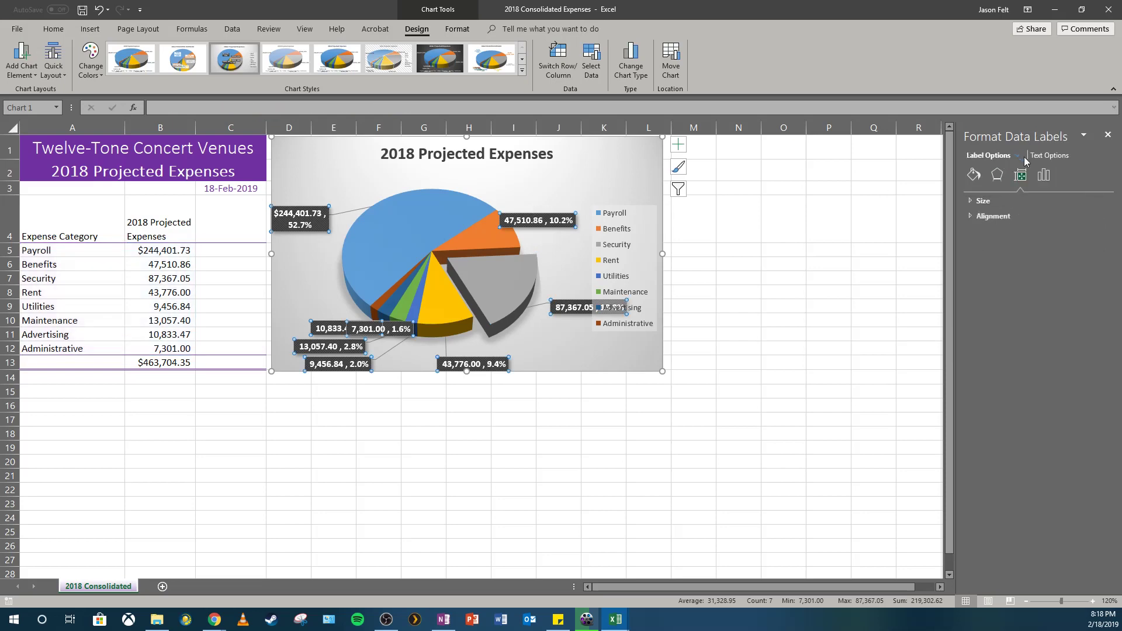
{"action": "left_click", "coordinate": [974, 201]}
{"action": "left_click", "coordinate": [997, 175]}
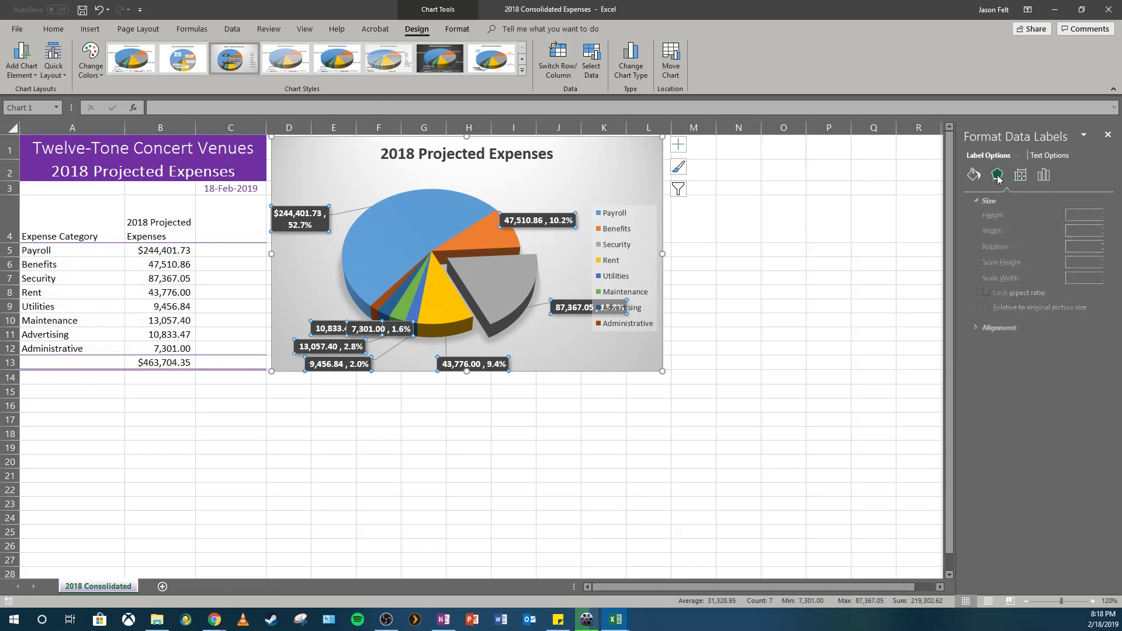
{"action": "left_click", "coordinate": [973, 174]}
{"action": "left_click", "coordinate": [1044, 175]}
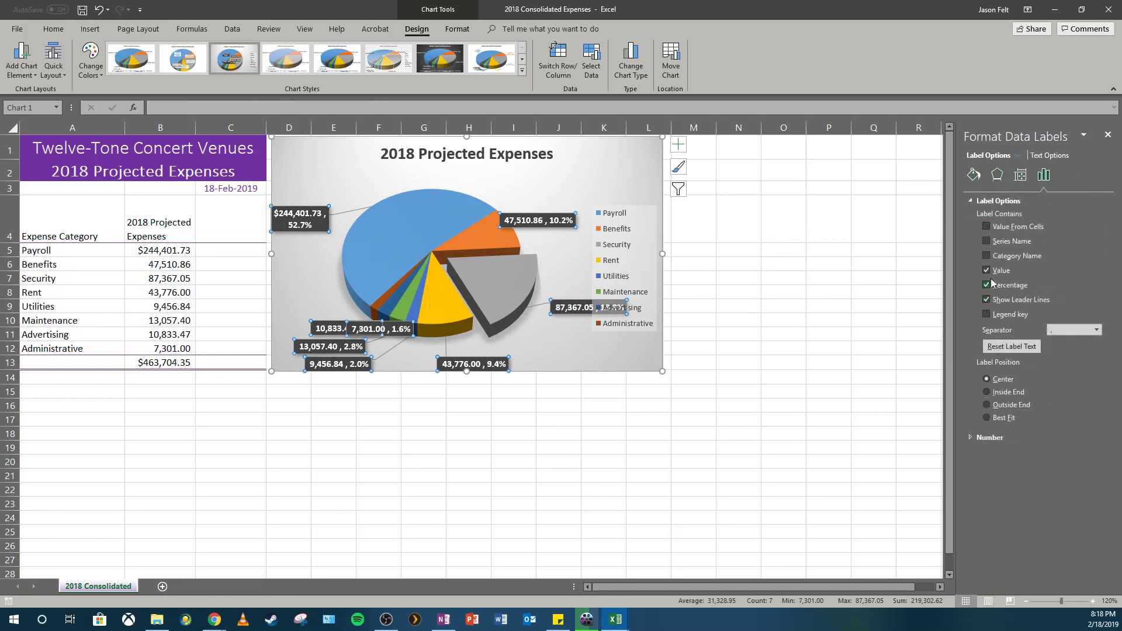
{"action": "left_click", "coordinate": [987, 270]}
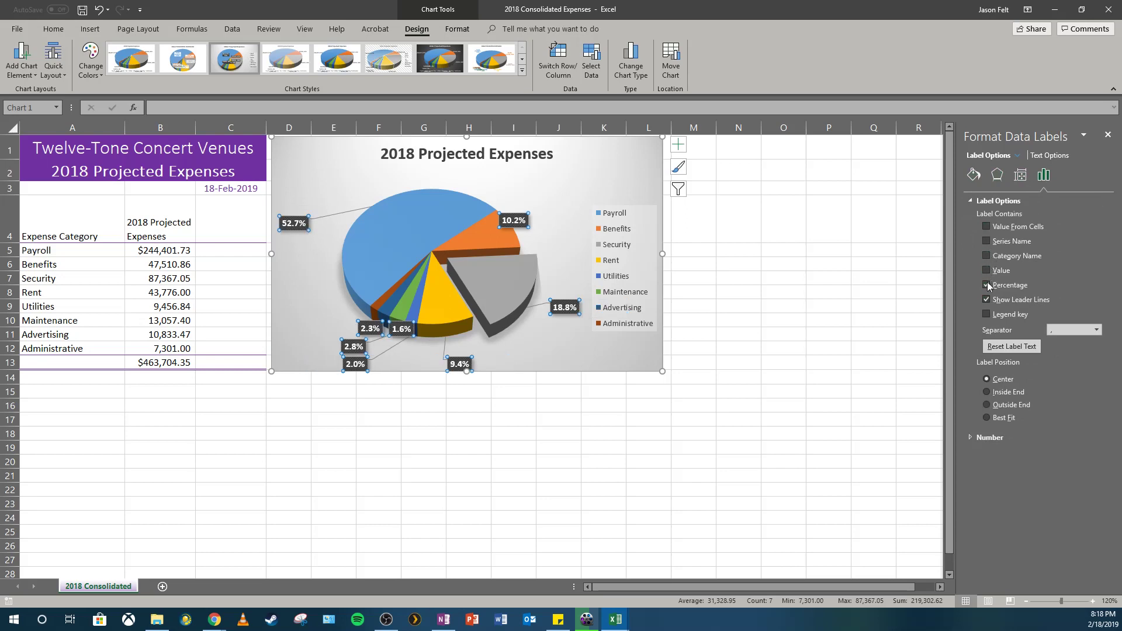
{"action": "left_click", "coordinate": [987, 256]}
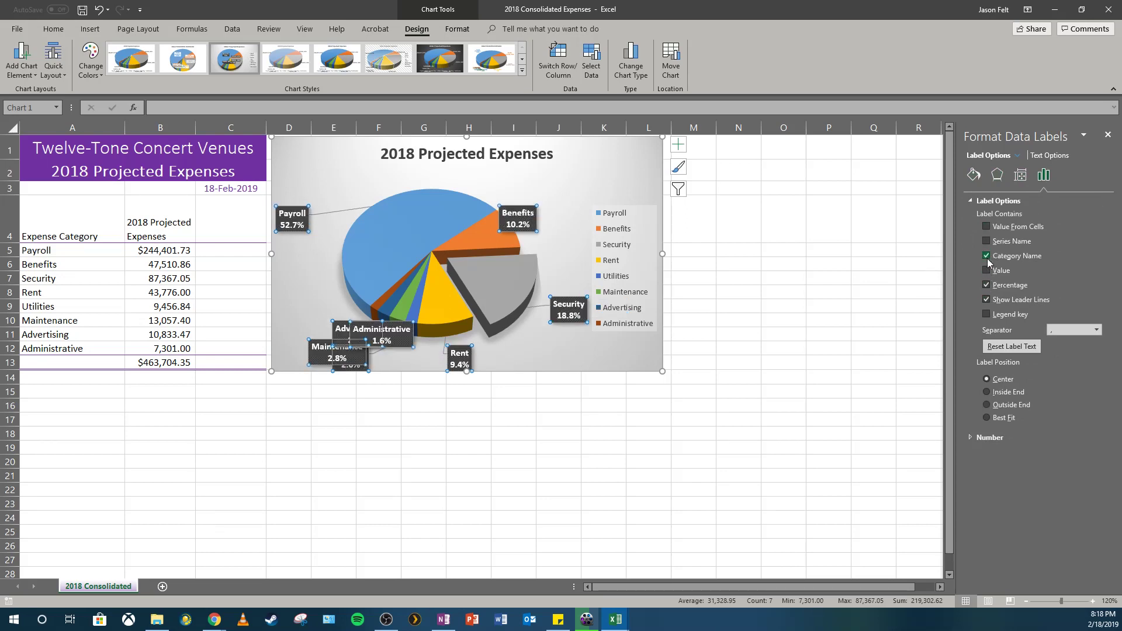
{"action": "left_click", "coordinate": [987, 260]}
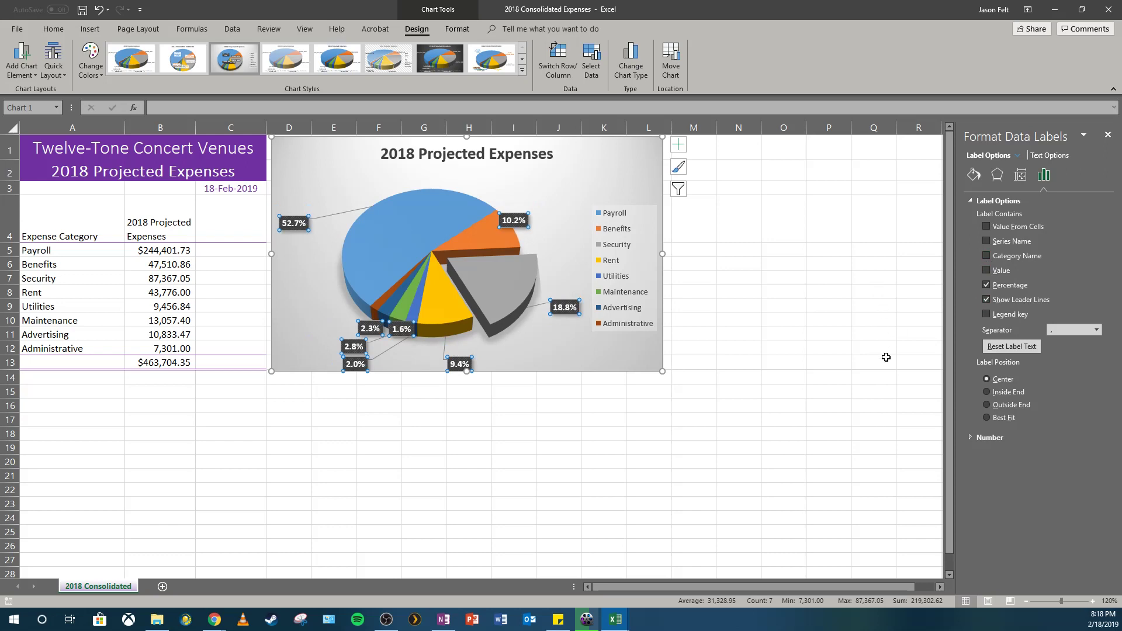
{"action": "left_click", "coordinate": [1107, 135]}
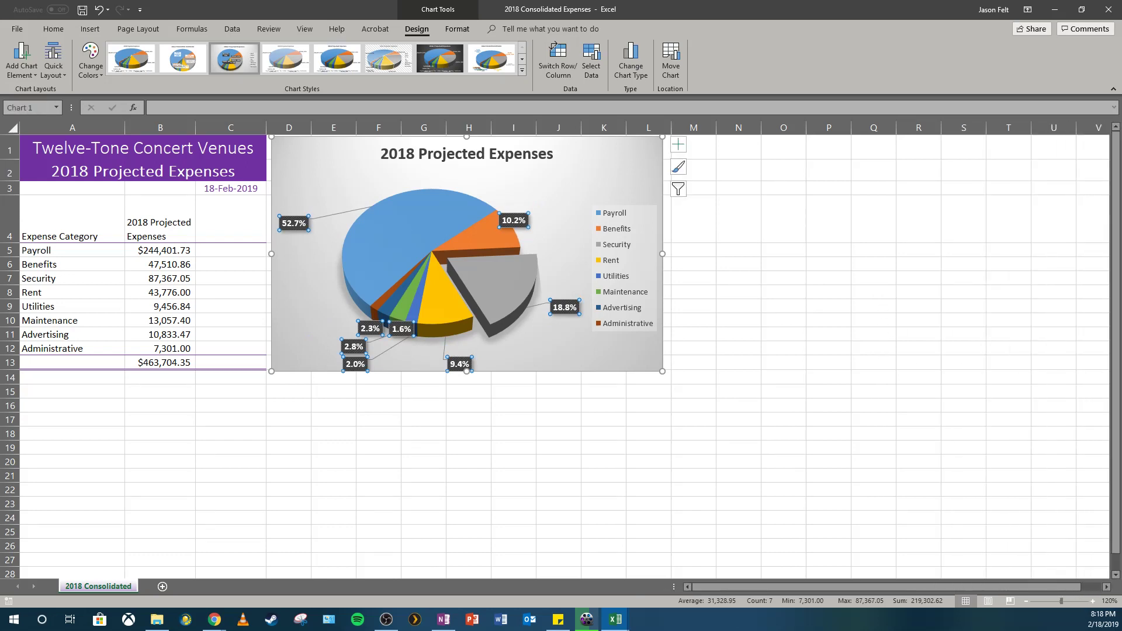
{"action": "left_click", "coordinate": [83, 10]}
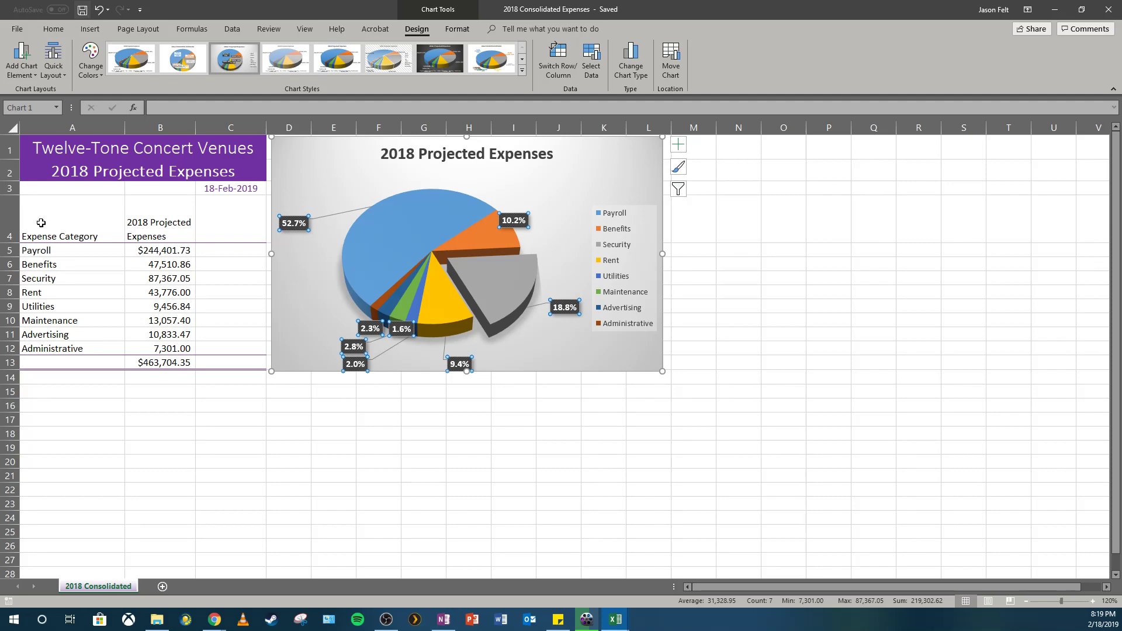
- Switch to OneNote and copy the Concert Venues Consolidated [Step-by-Step Tutorial] page from the MS Excel section
{"action": "left_click", "coordinate": [433, 612]}
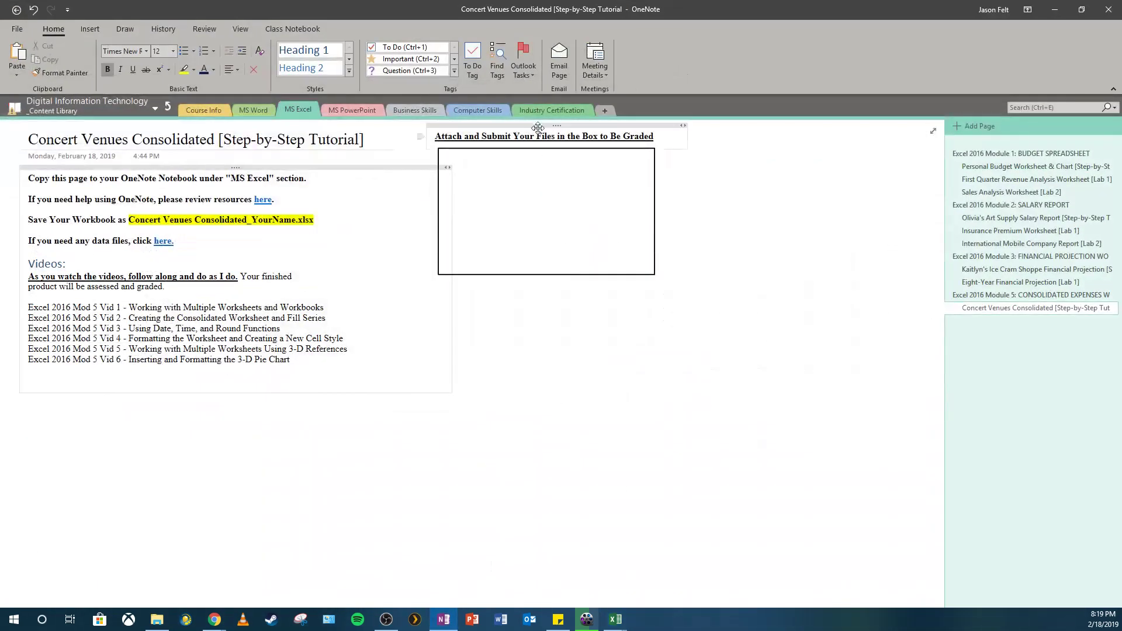
{"action": "left_click", "coordinate": [704, 202]}
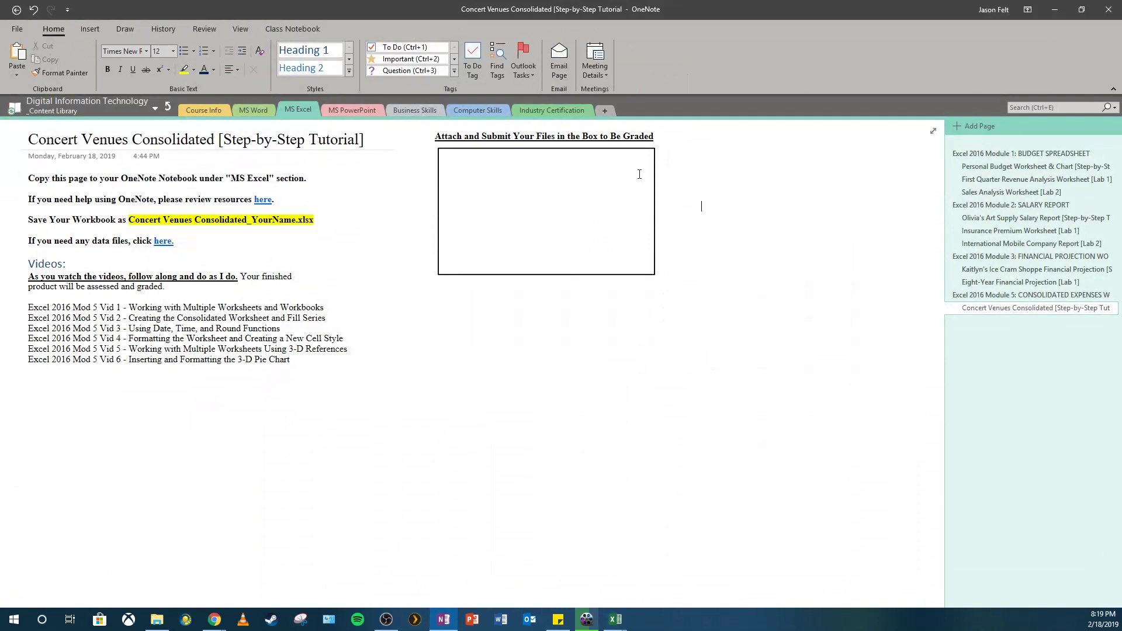
{"action": "right_click", "coordinate": [990, 315]}
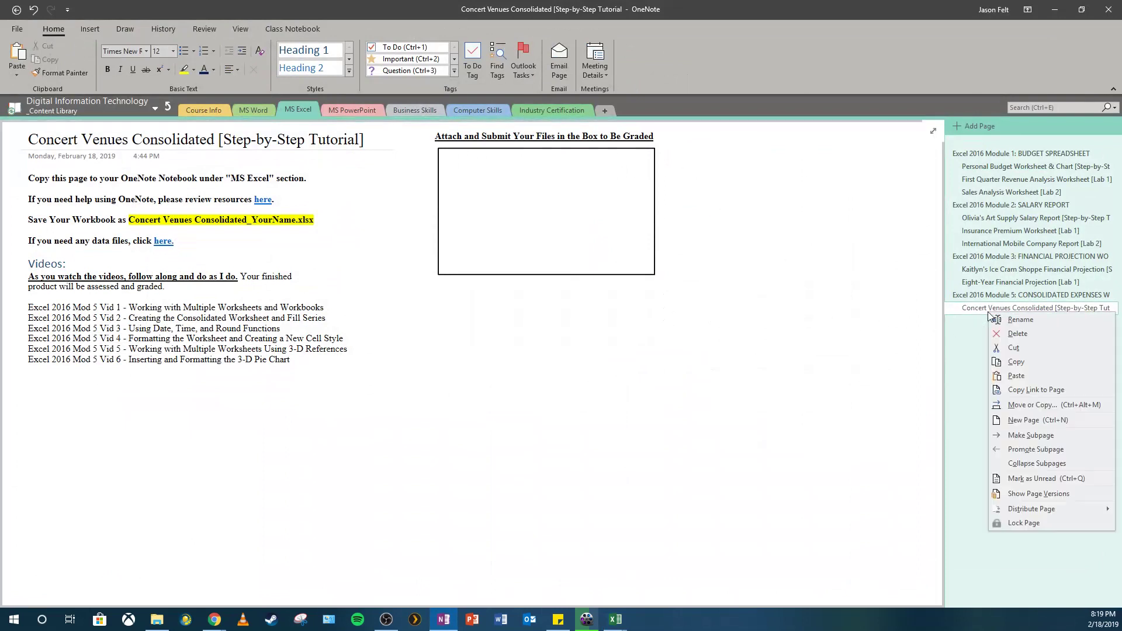
{"action": "left_click", "coordinate": [1015, 362]}
{"action": "left_click", "coordinate": [90, 103]}
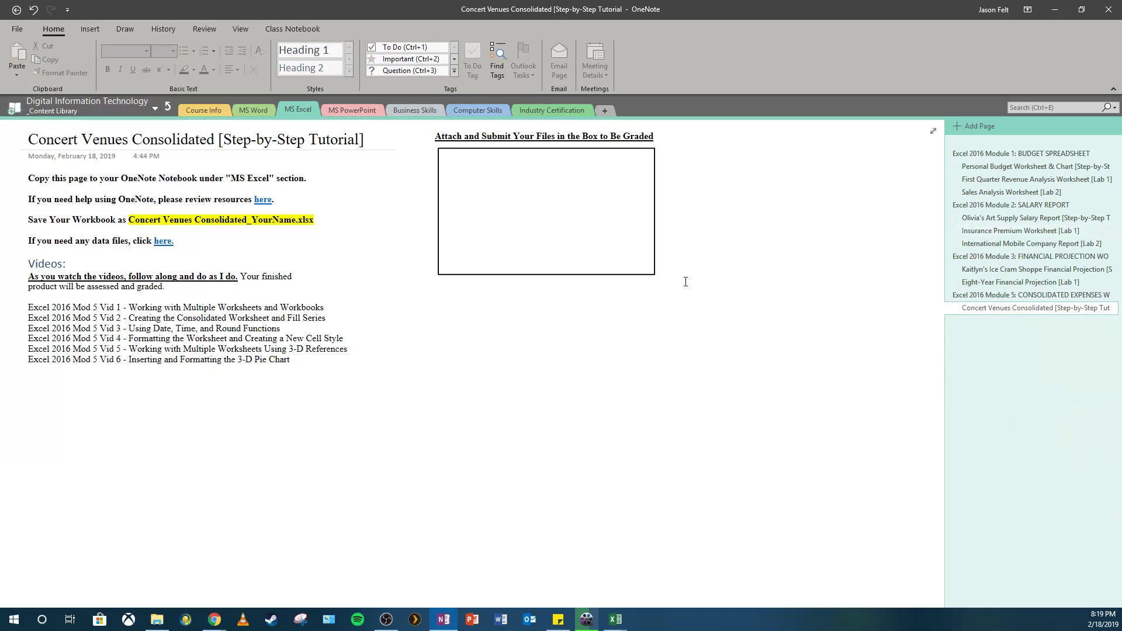
- Browse for a file attachment for the submission box in Desktop > Office 2016 Tutorials and Projects > Module 4, and cancel without inserting anything
{"action": "left_click", "coordinate": [491, 170]}
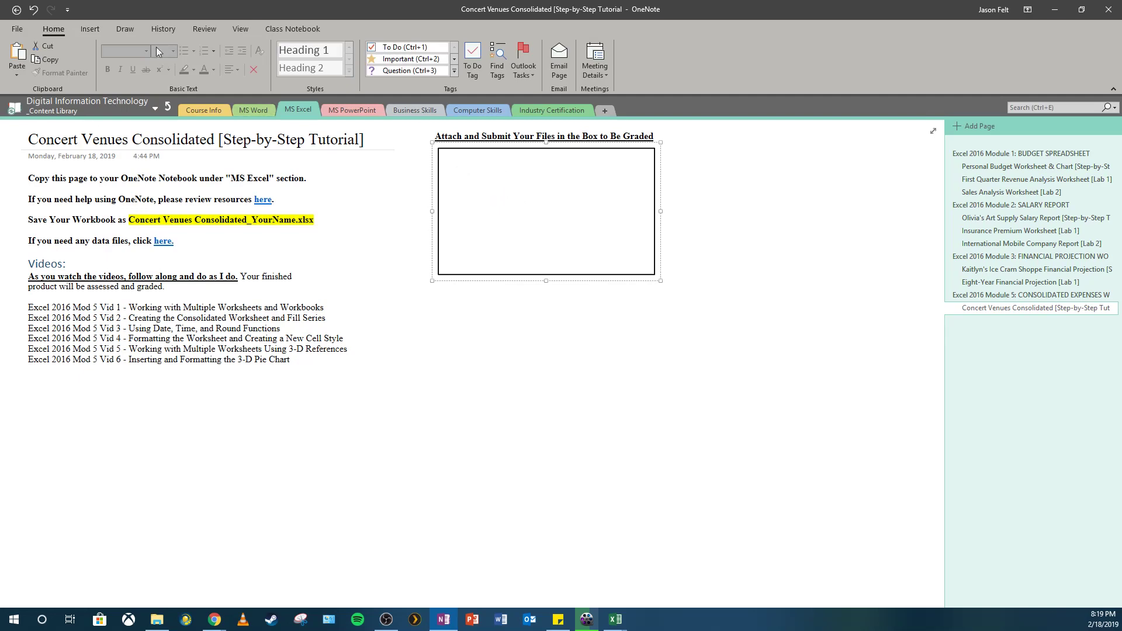
{"action": "left_click", "coordinate": [97, 33]}
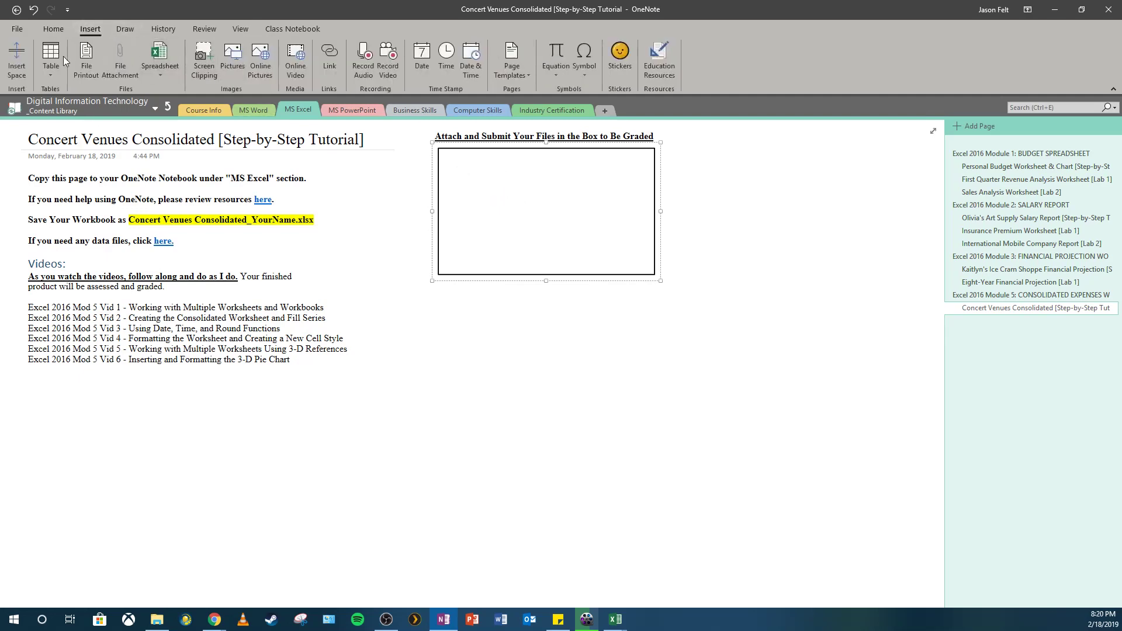
{"action": "left_click", "coordinate": [121, 68]}
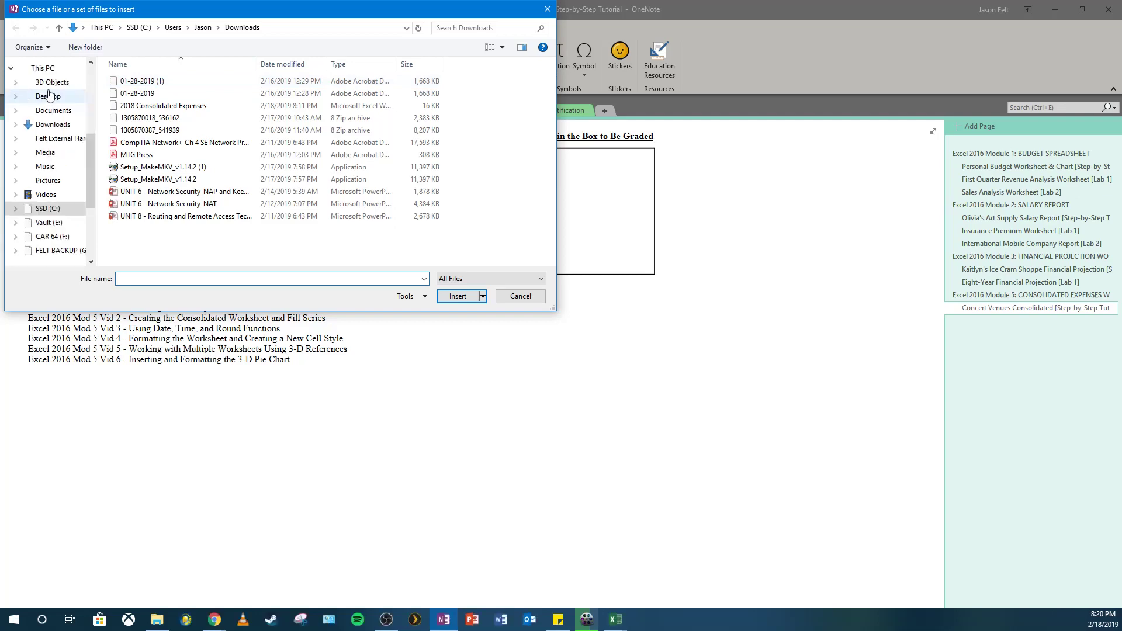
{"action": "left_click", "coordinate": [49, 96]}
{"action": "scroll", "coordinate": [507, 109], "scroll_direction": "down", "scroll_amount": 15}
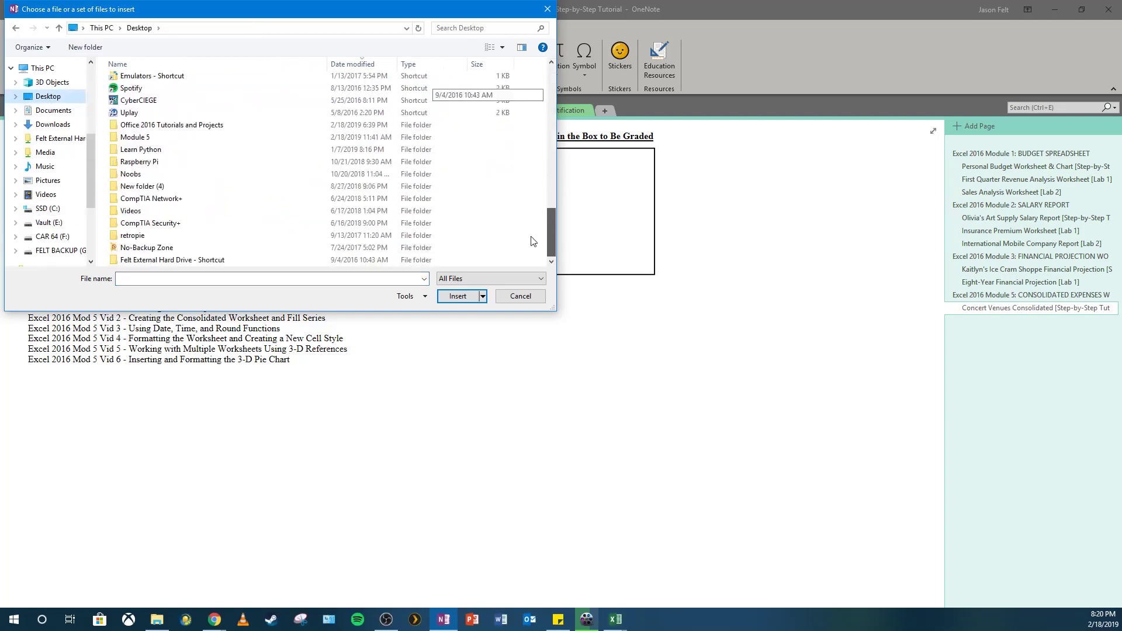
{"action": "double_click", "coordinate": [165, 125]}
{"action": "double_click", "coordinate": [169, 154]}
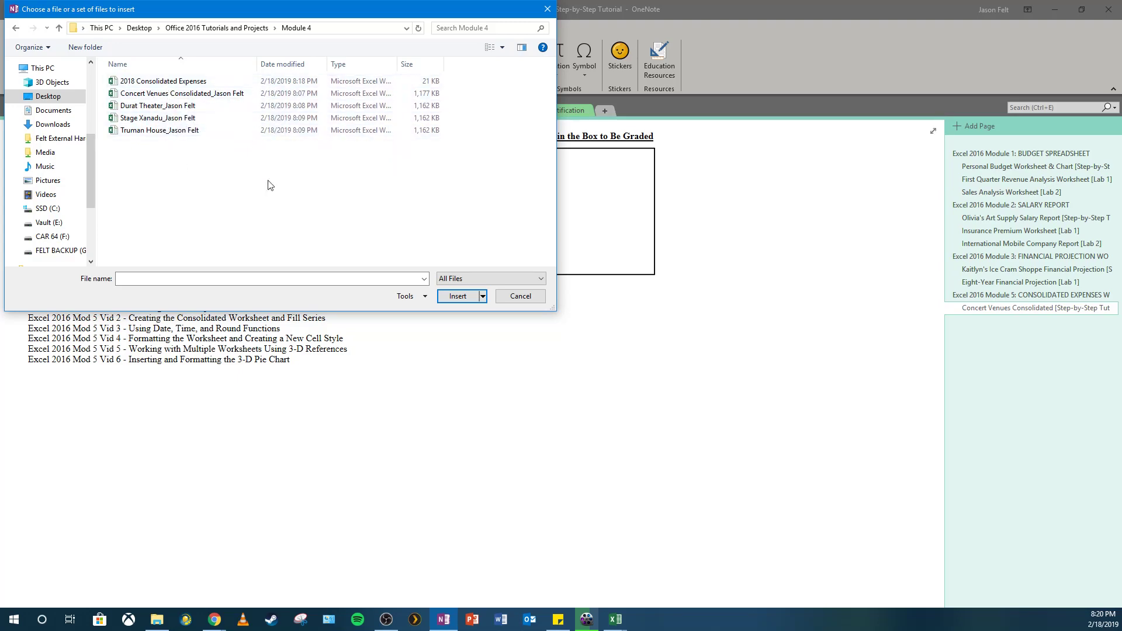
{"action": "left_click", "coordinate": [519, 297]}
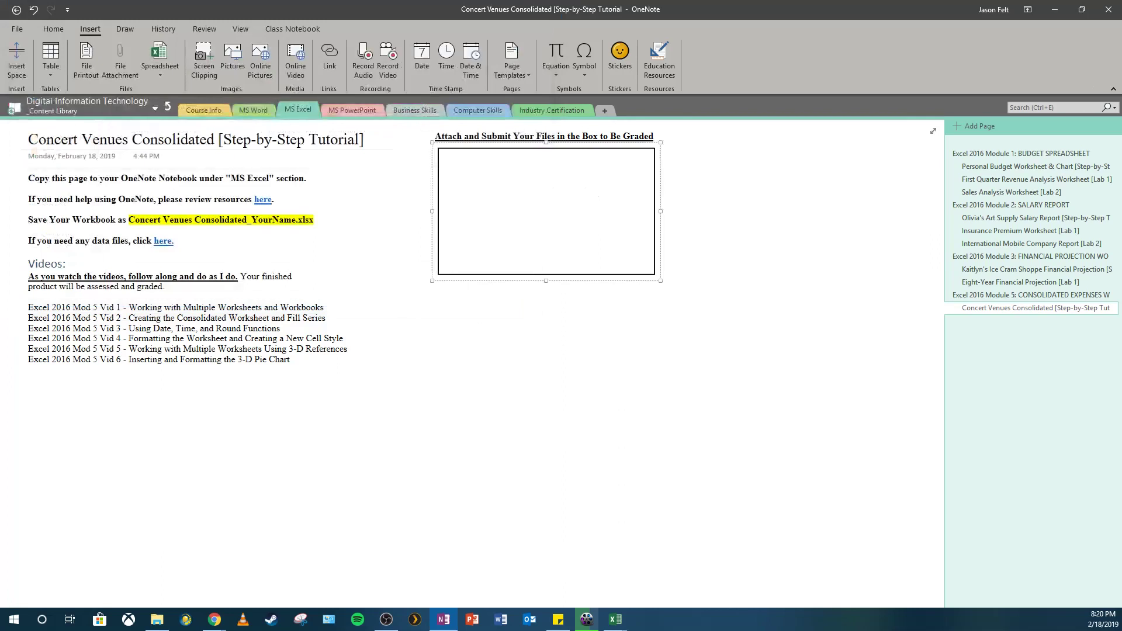